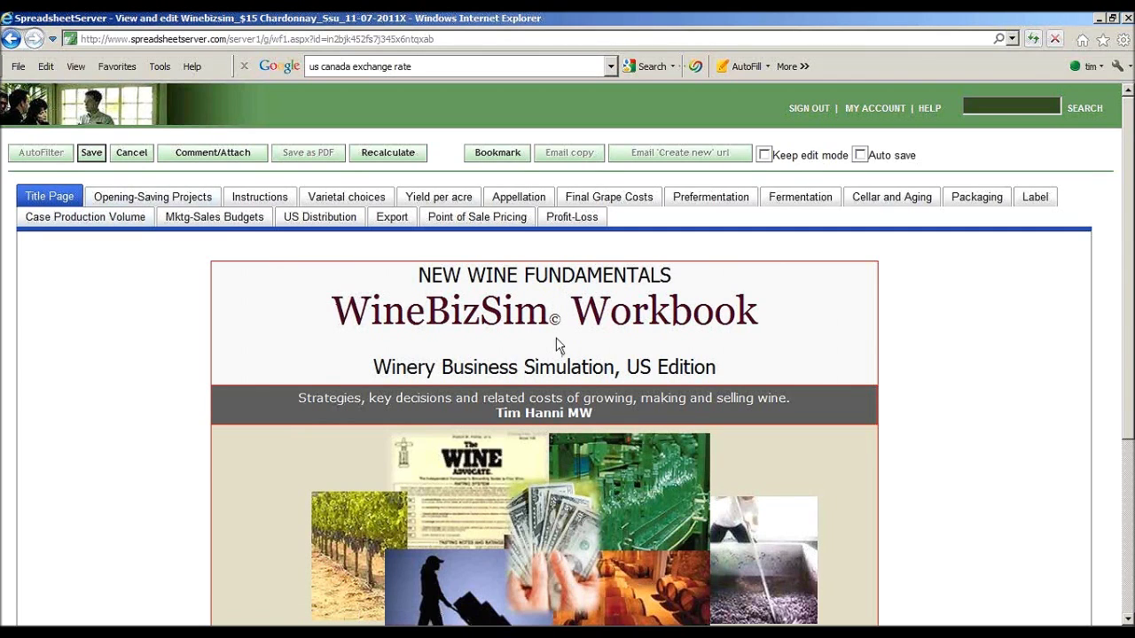
Browse the Opening-Saving Projects and Project Instructions sheets, then go to the Varietal choices sheet.
left_click(131, 199)
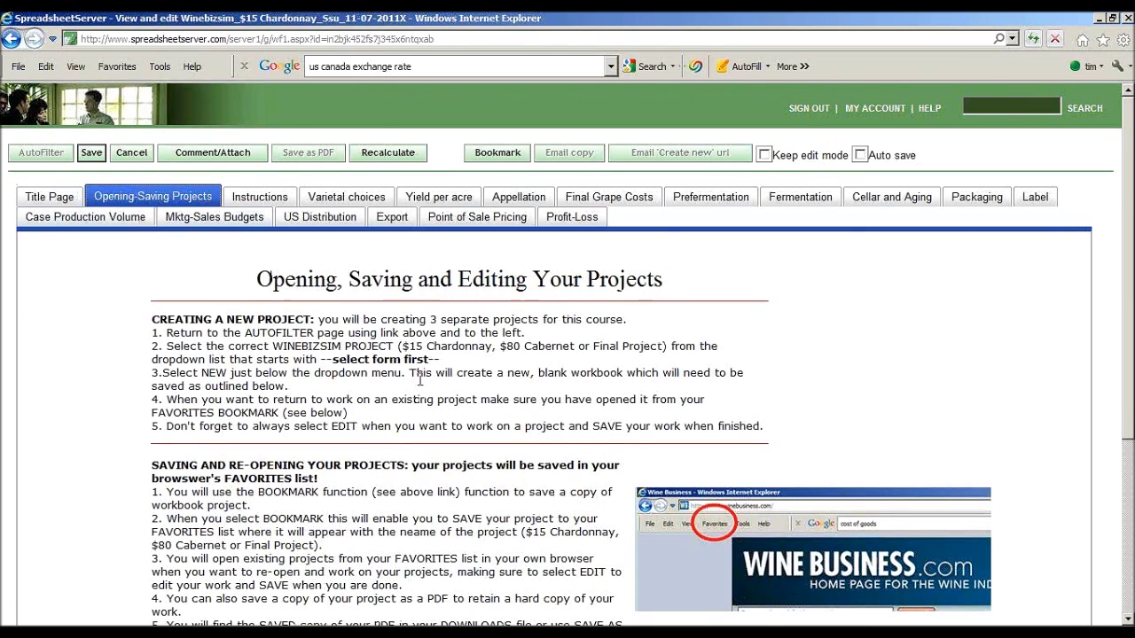
left_click(255, 198)
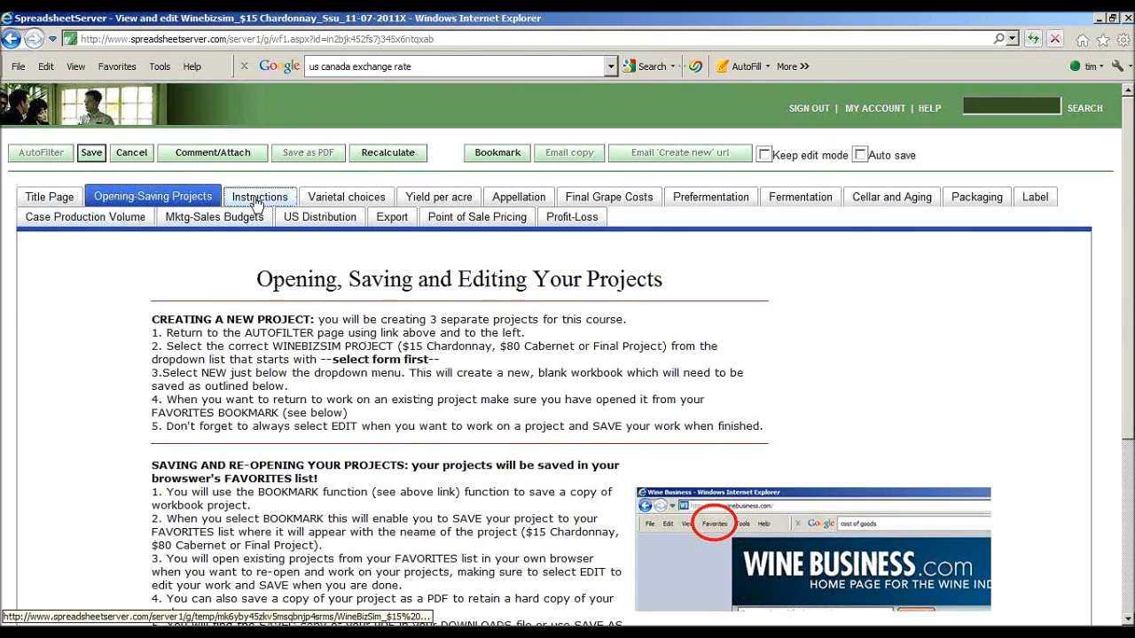
scroll(341, 347, "down", 2)
scroll(341, 348, "down", 4)
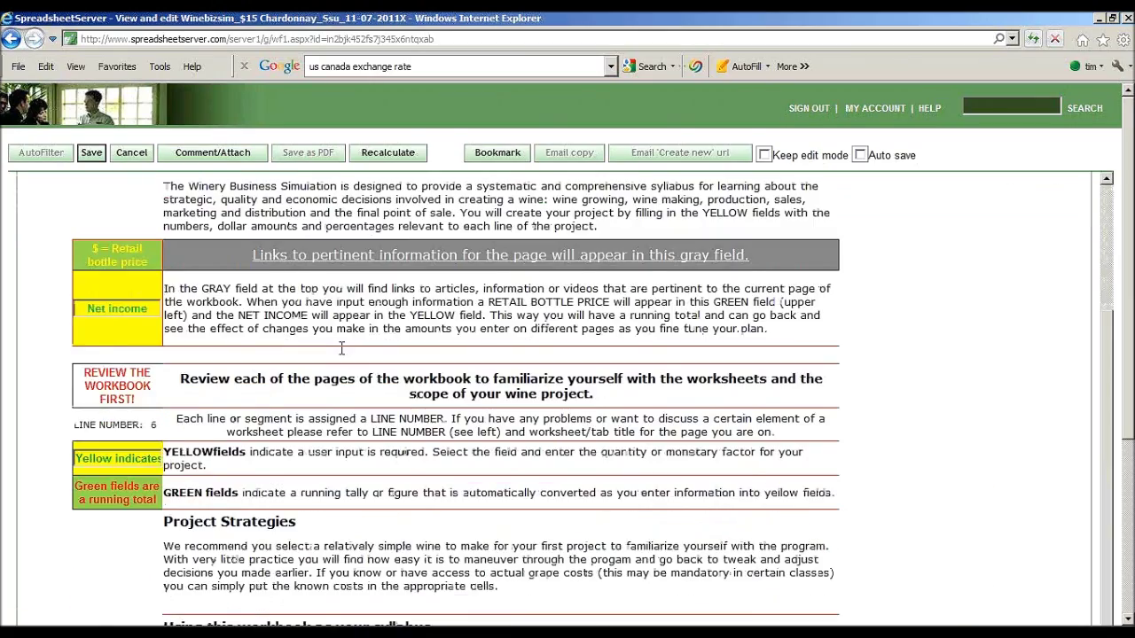
scroll(333, 350, "up", 5)
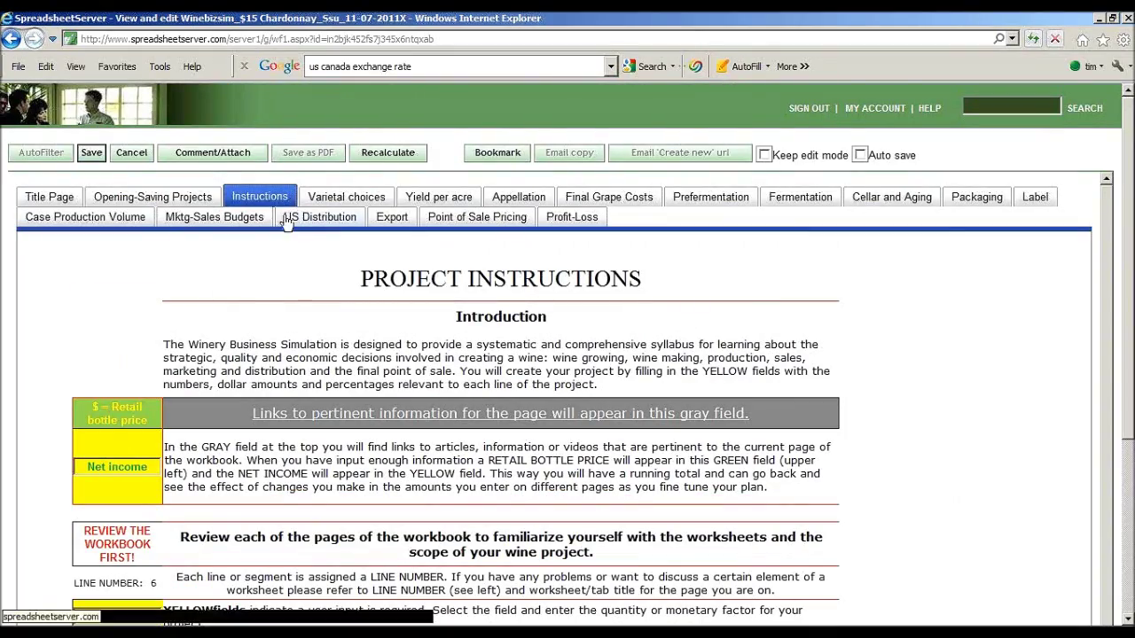
left_click(314, 204)
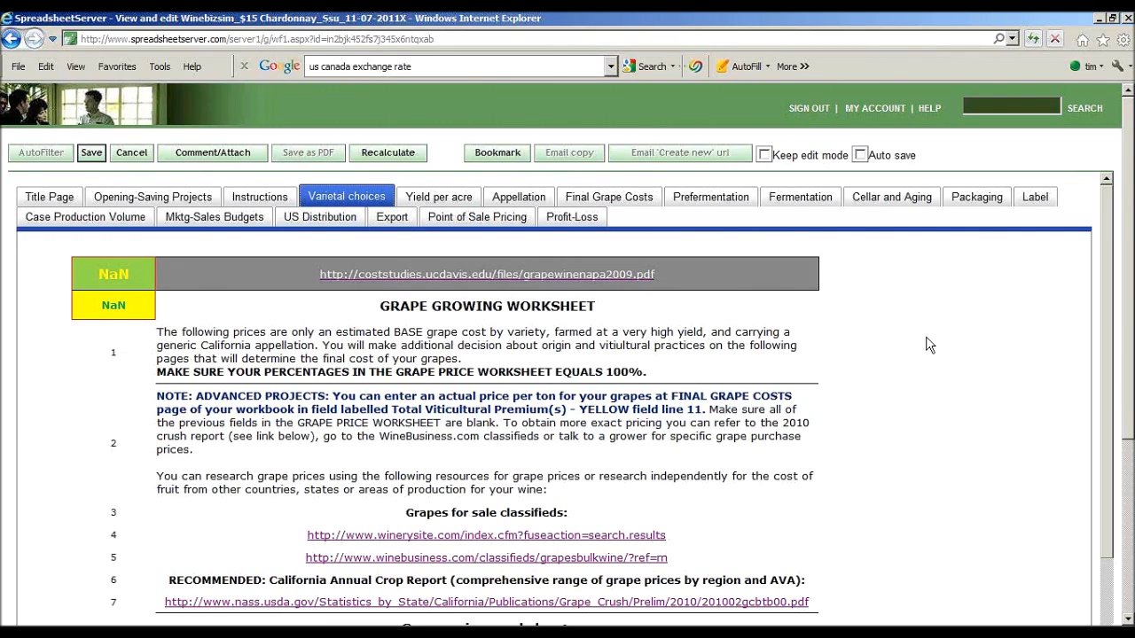
Open the winerysite.com grapes-for-sale classifieds link in a new browser window.
scroll(929, 347, "down", 3)
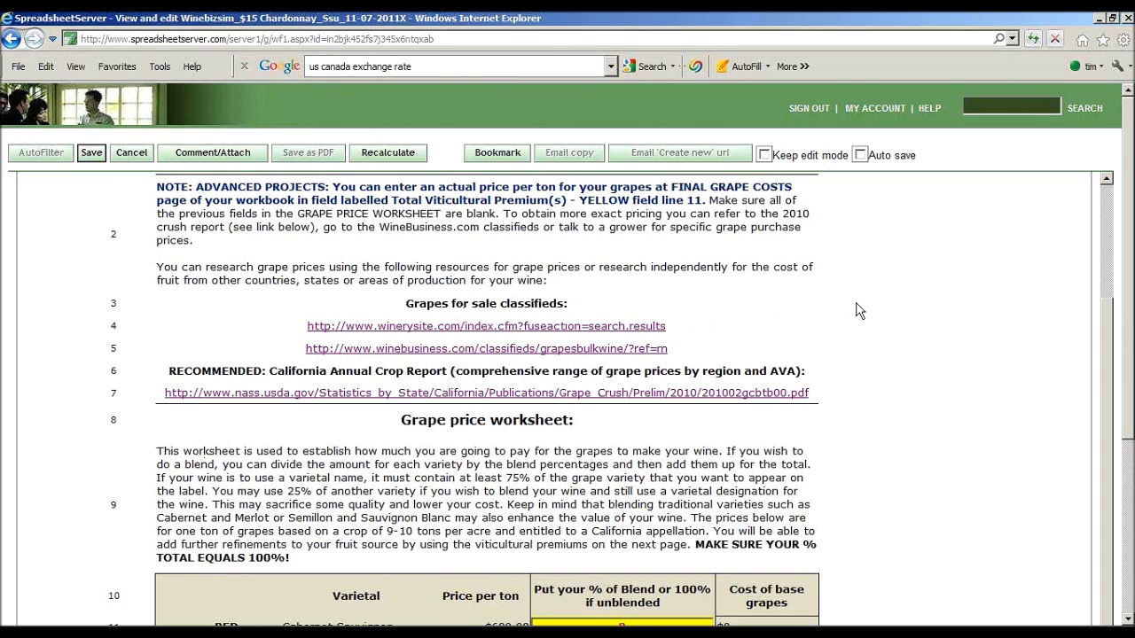
scroll(856, 310, "up", 3)
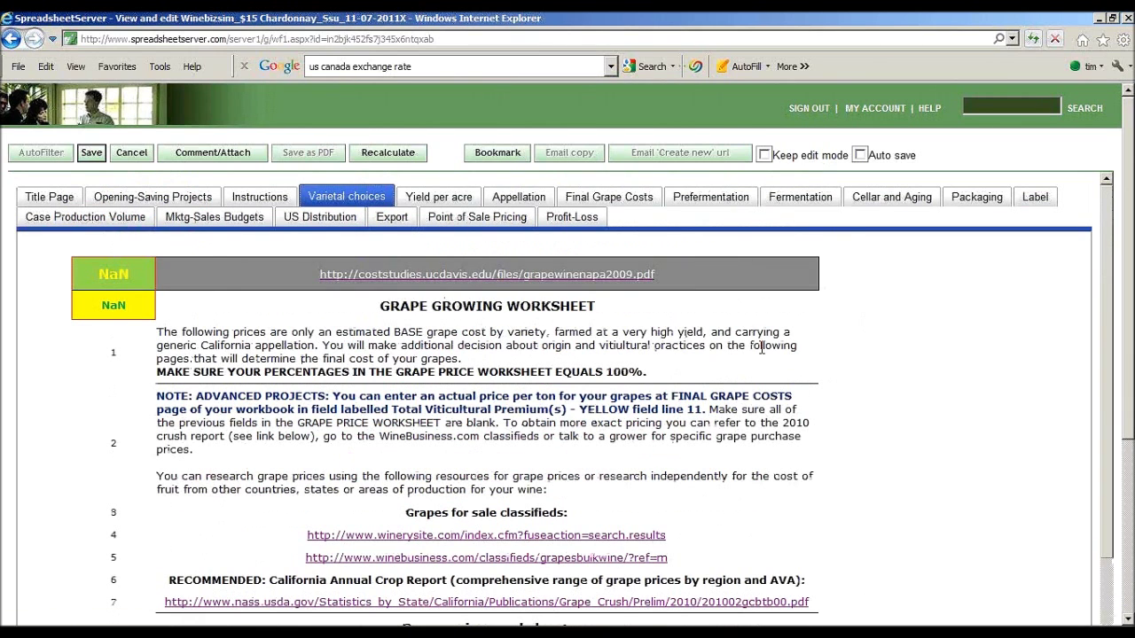
scroll(763, 356, "down", 3)
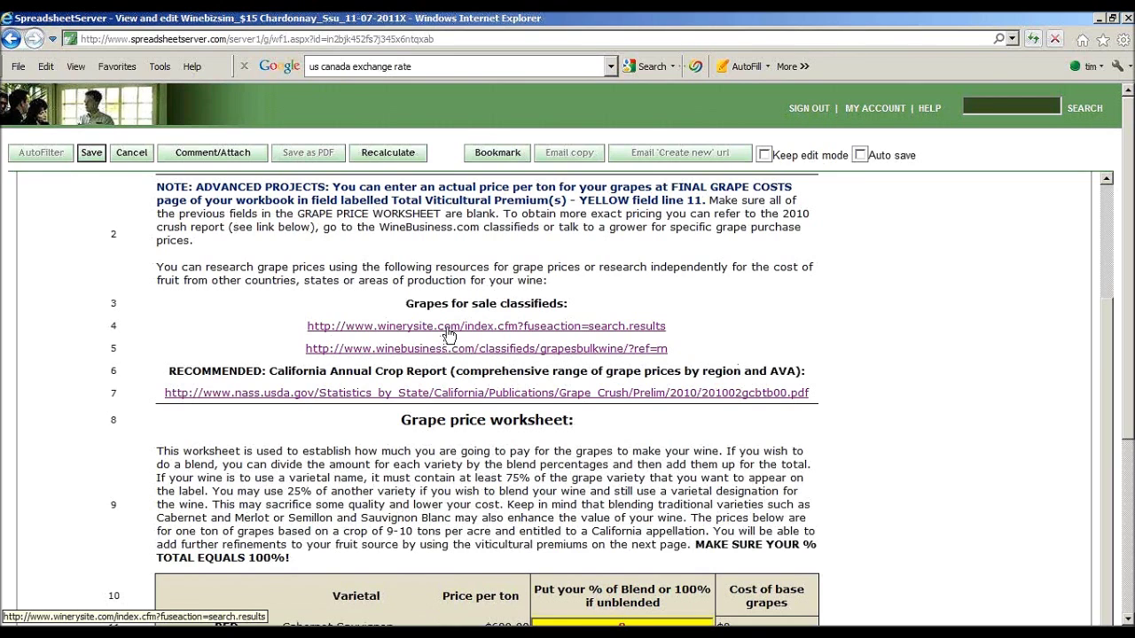
right_click(452, 328)
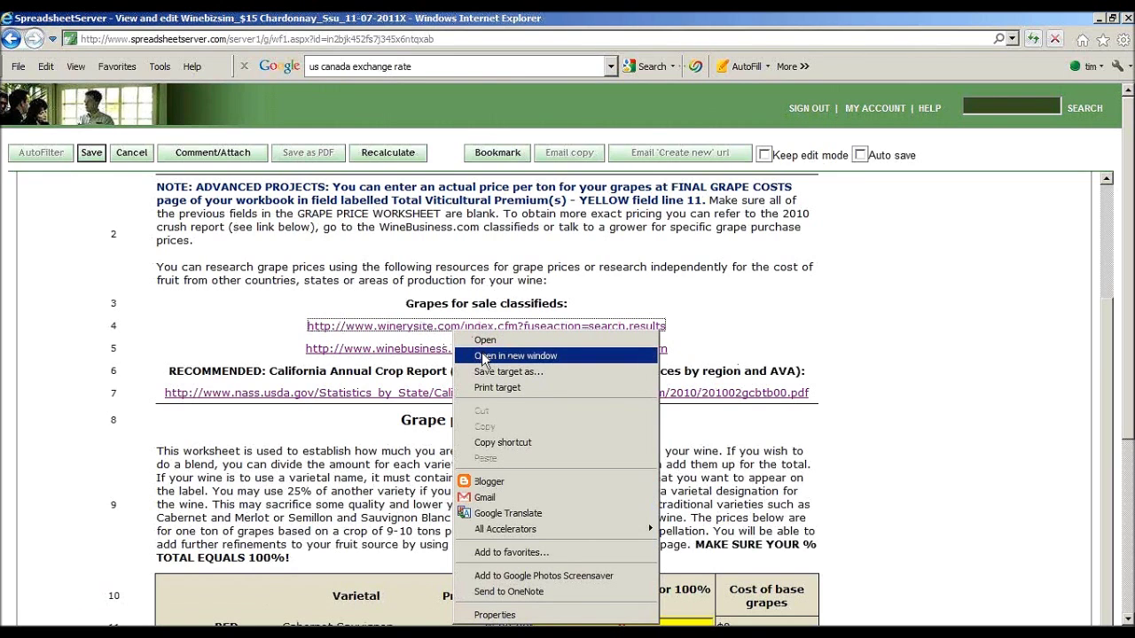
left_click(483, 359)
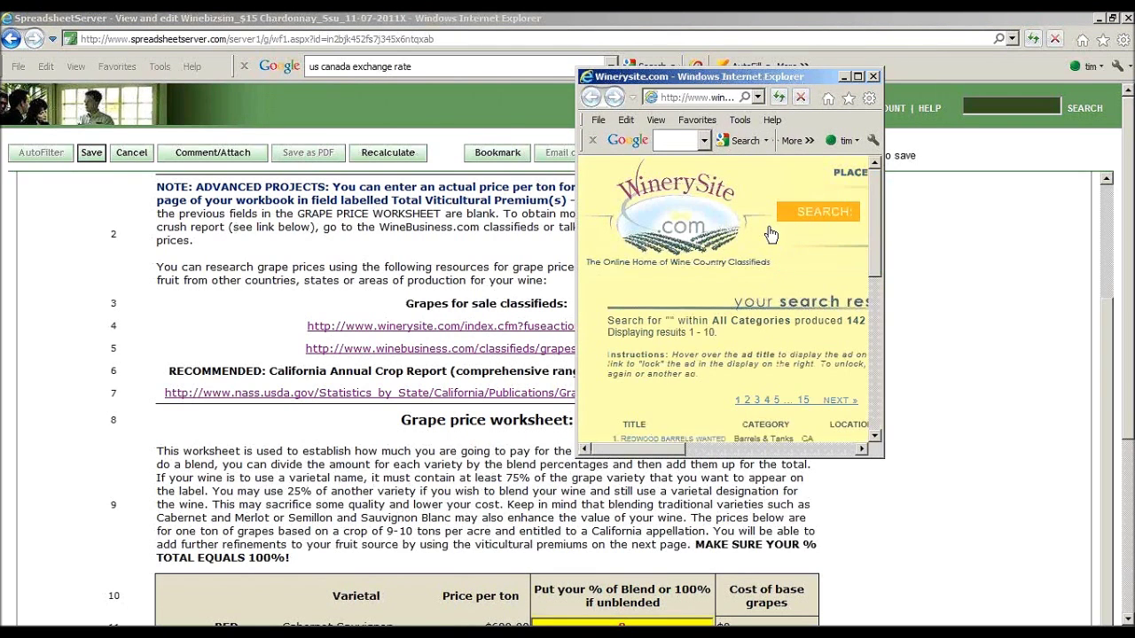
Maximize the WinerySite classifieds window, look over the search results, and close it.
left_click(858, 76)
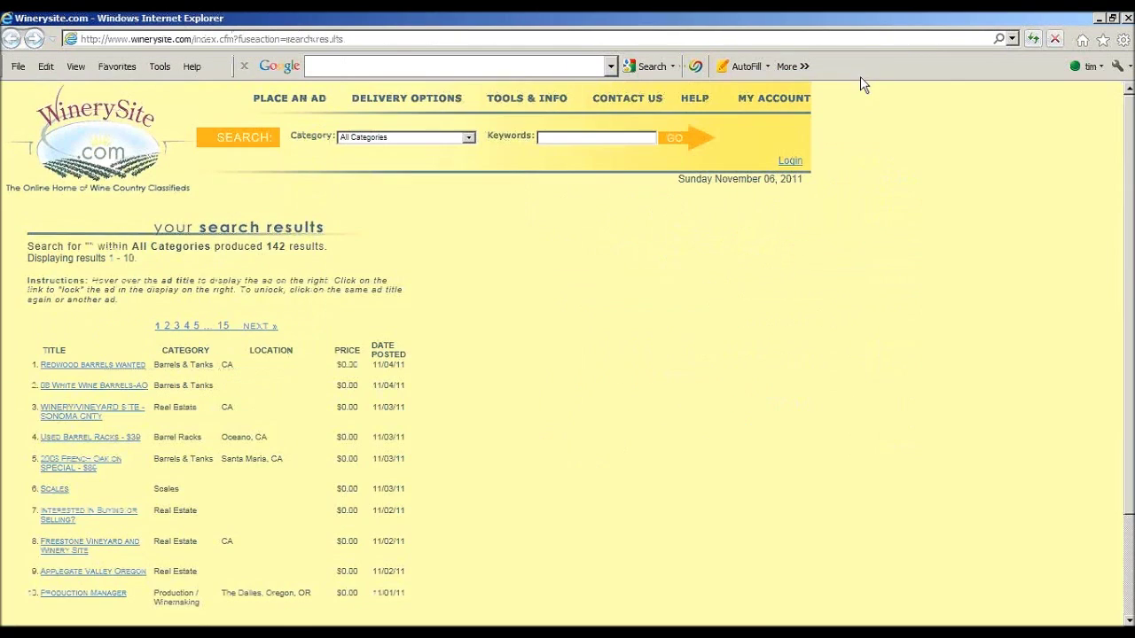
scroll(825, 302, "down", 3)
mouse_move(44, 360)
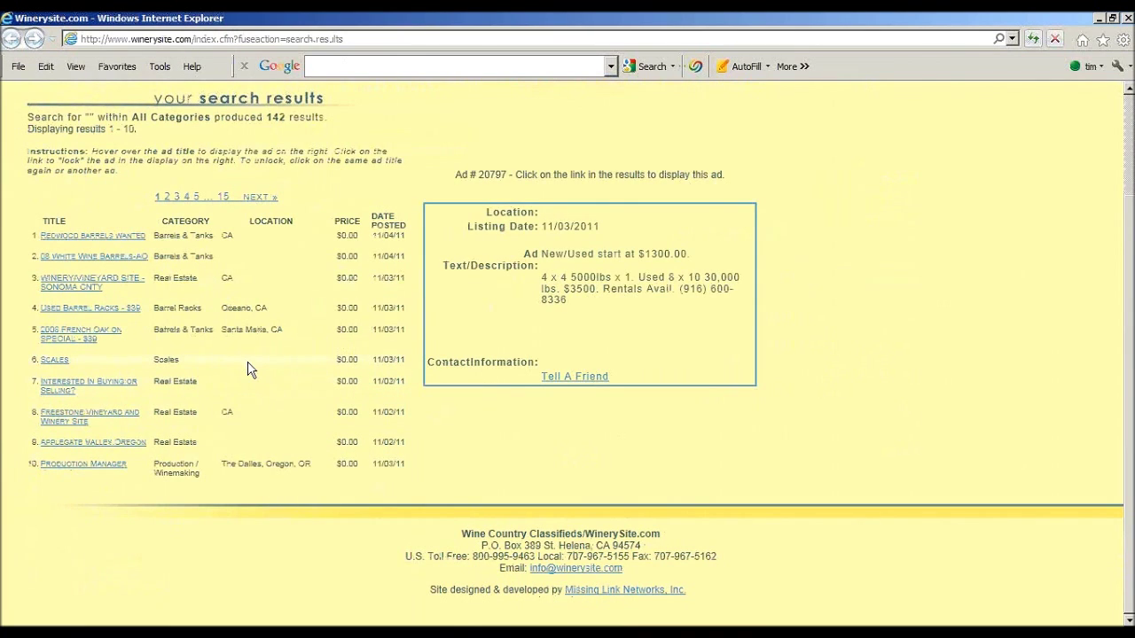
scroll(250, 370, "up", 3)
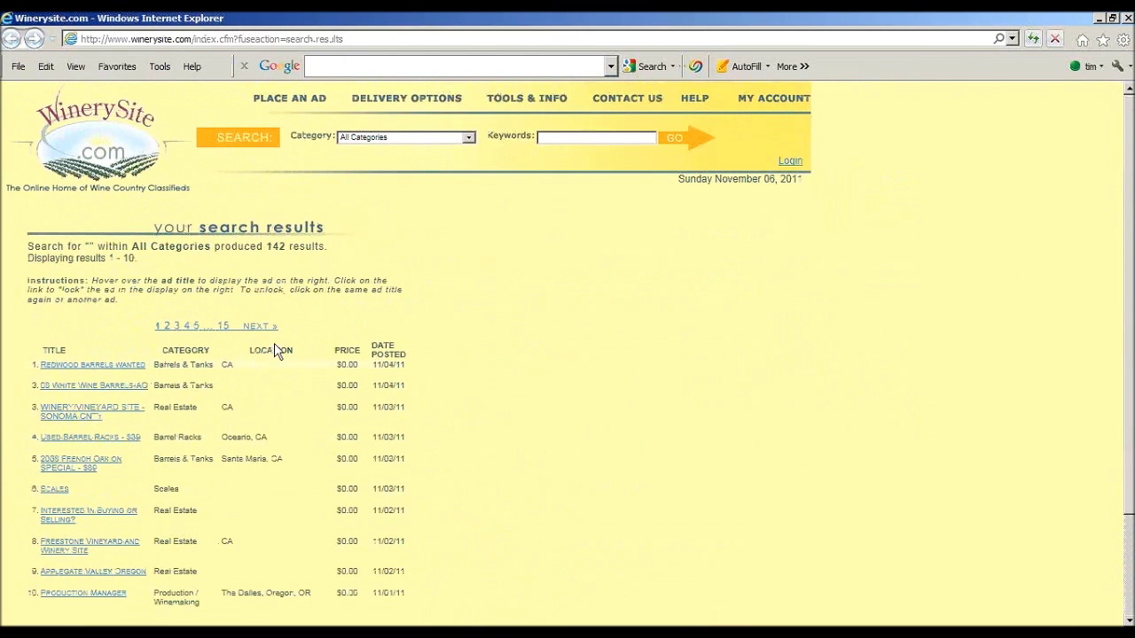
left_click(1127, 17)
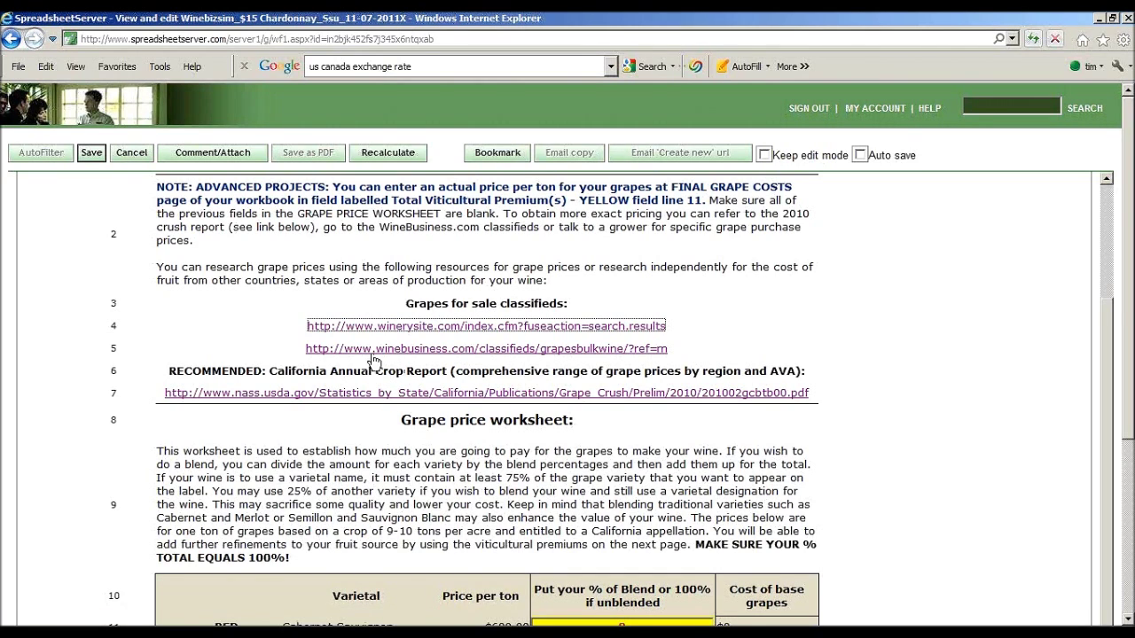
scroll(373, 361, "up", 3)
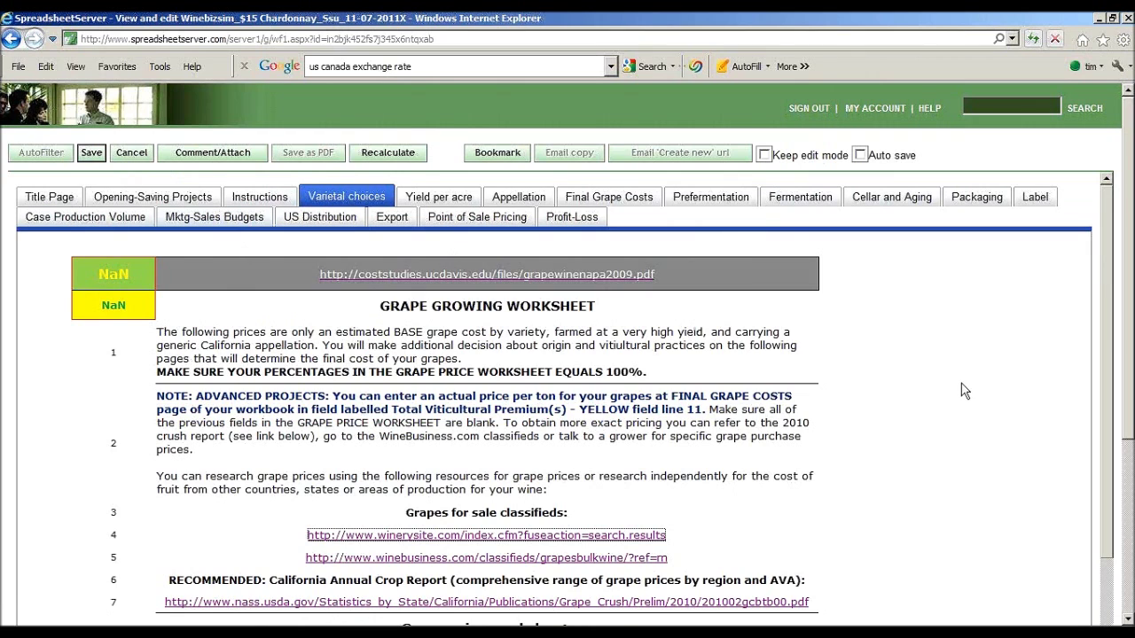
scroll(964, 390, "down", 3)
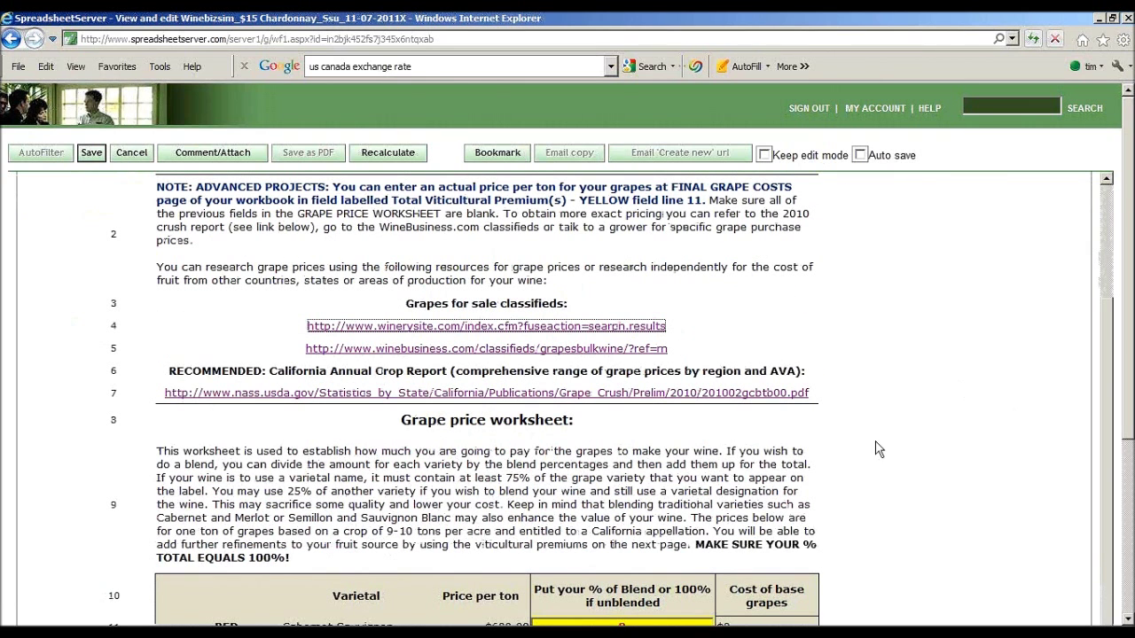
scroll(899, 424, "down", 6)
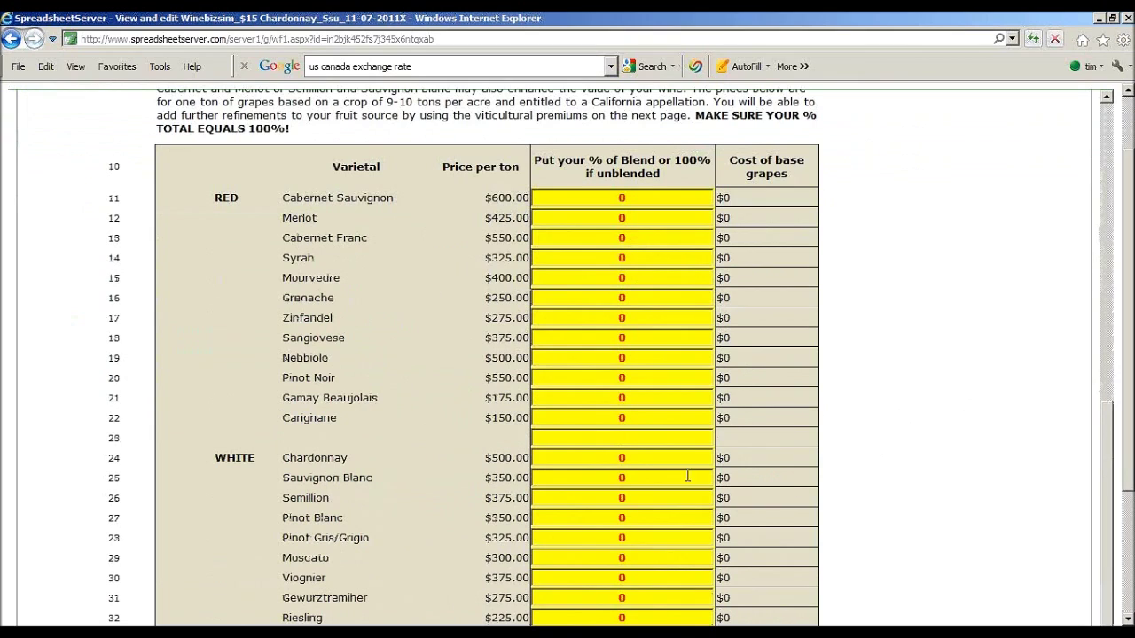
Set Chardonnay to 100% of the blend, giving a $500 per ton base grape cost.
double_click(622, 457)
type("100")
scroll(714, 474, "down", 3)
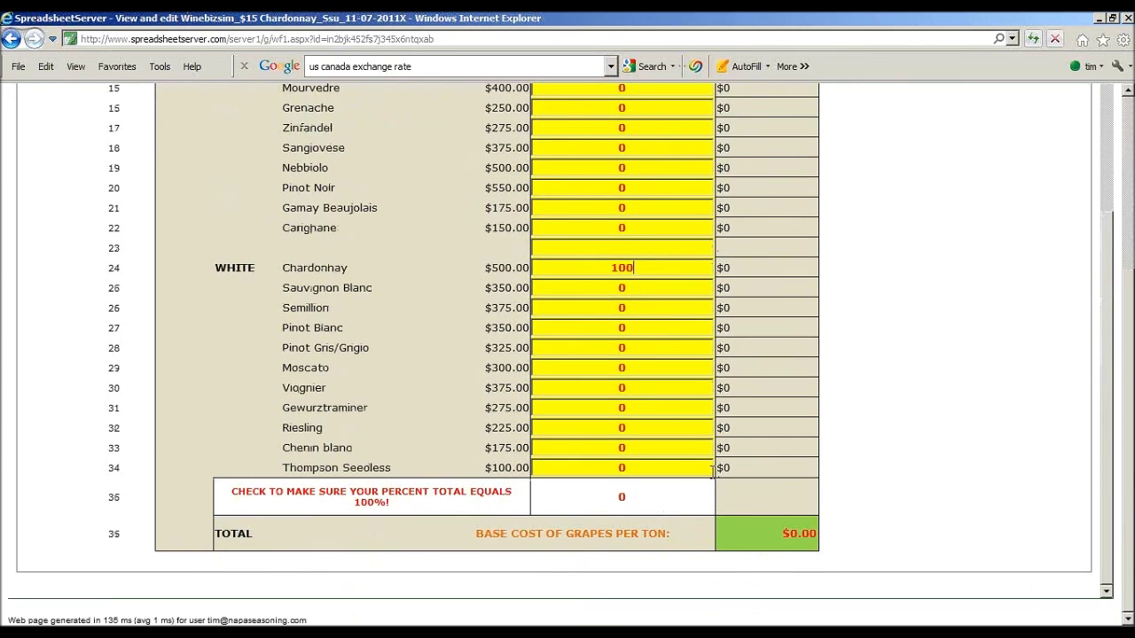
key("Tab")
scroll(845, 467, "up", 10)
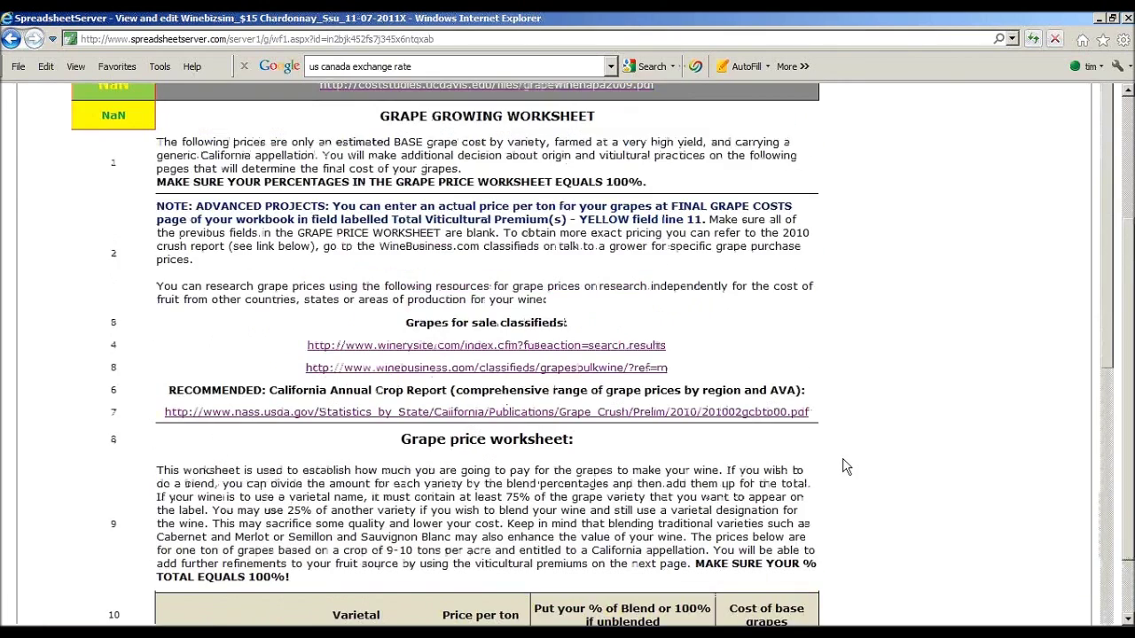
scroll(845, 467, "up", 3)
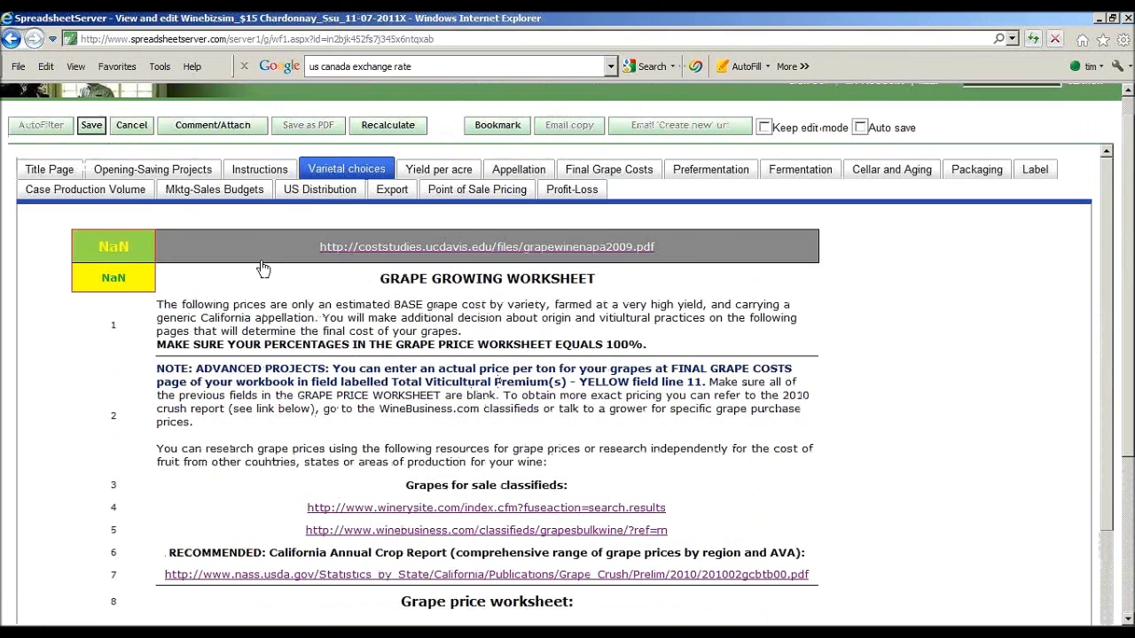
left_click(438, 178)
Enter 2 as the yield per acre multiplier.
scroll(808, 465, "down", 4)
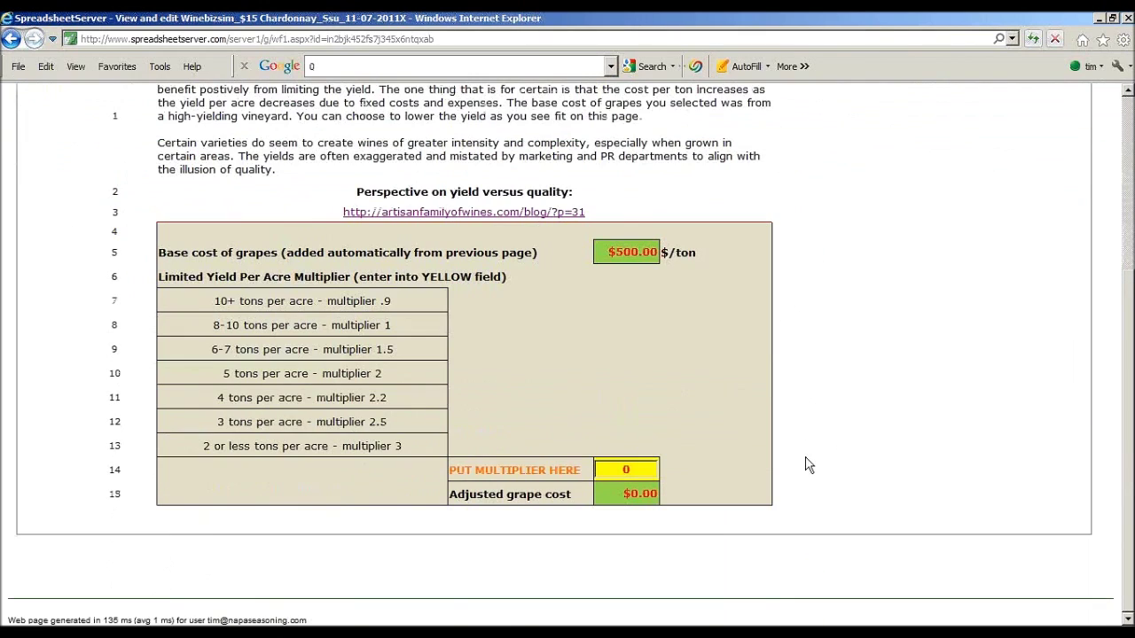
left_click(621, 472)
type("2")
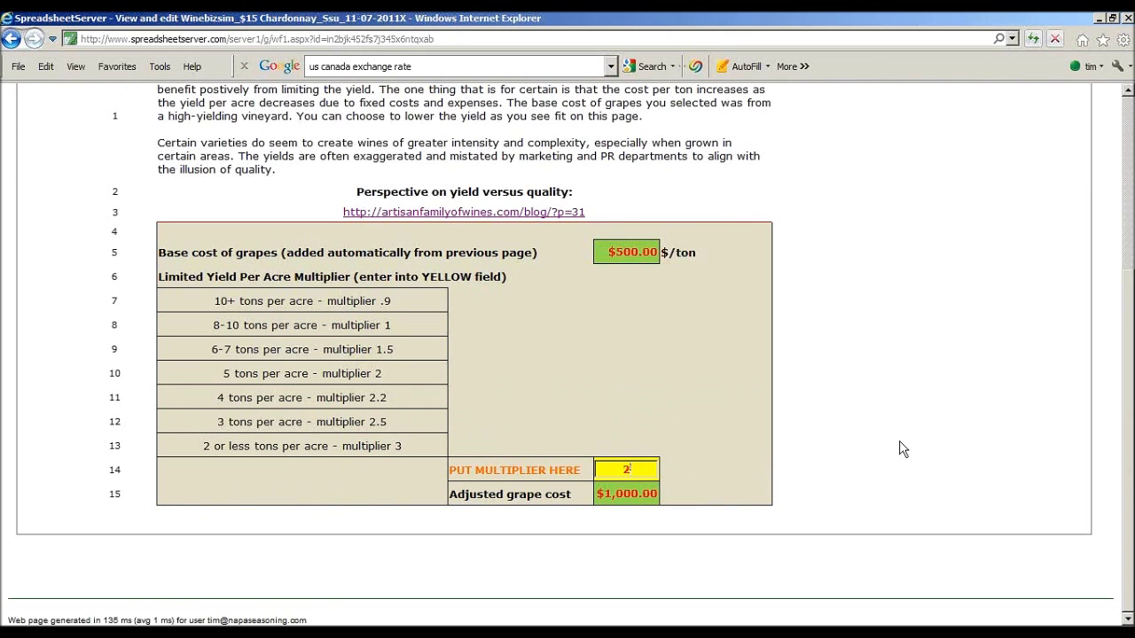
scroll(901, 449, "up", 3)
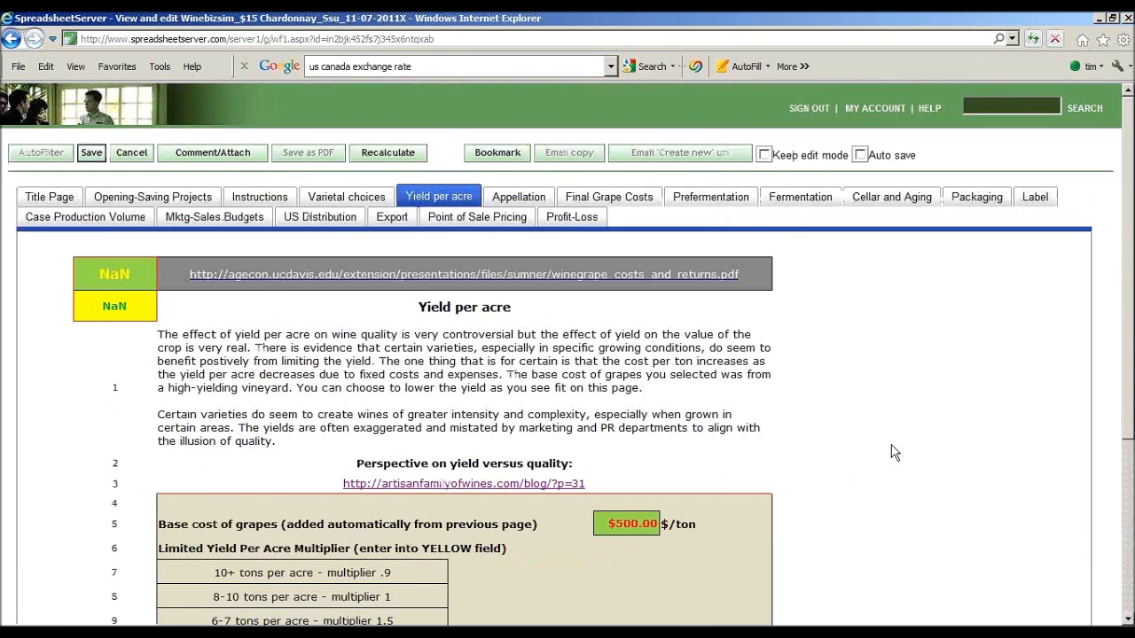
Enter a 250 appellation premium, bringing grape cost to $1,250 per ton.
left_click(523, 201)
scroll(993, 493, "down", 3)
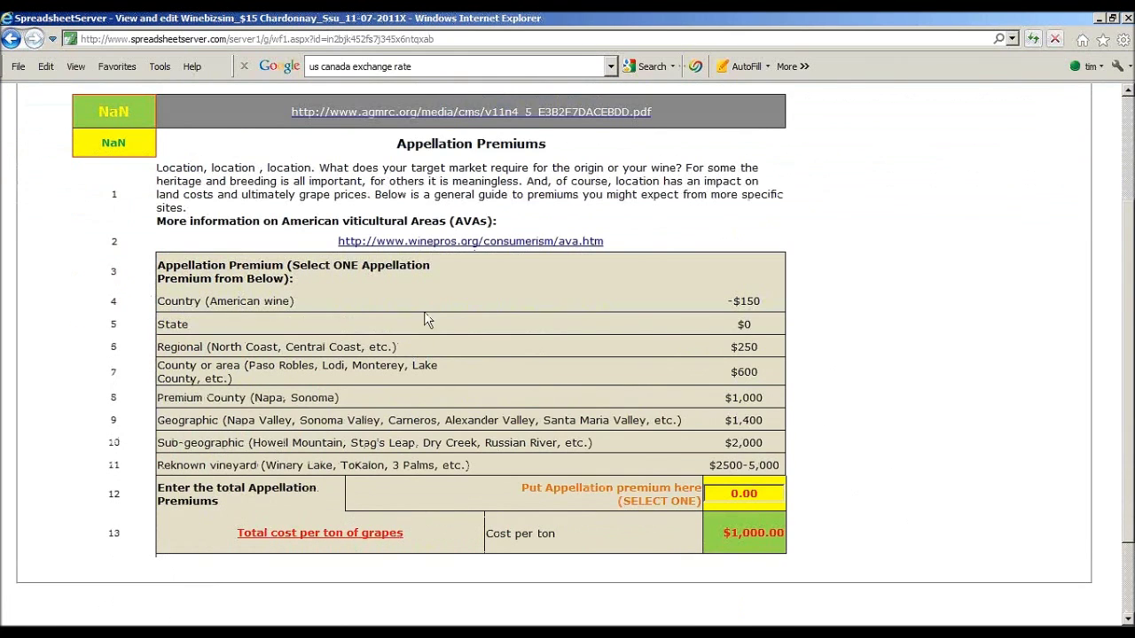
left_click(773, 499)
type("250")
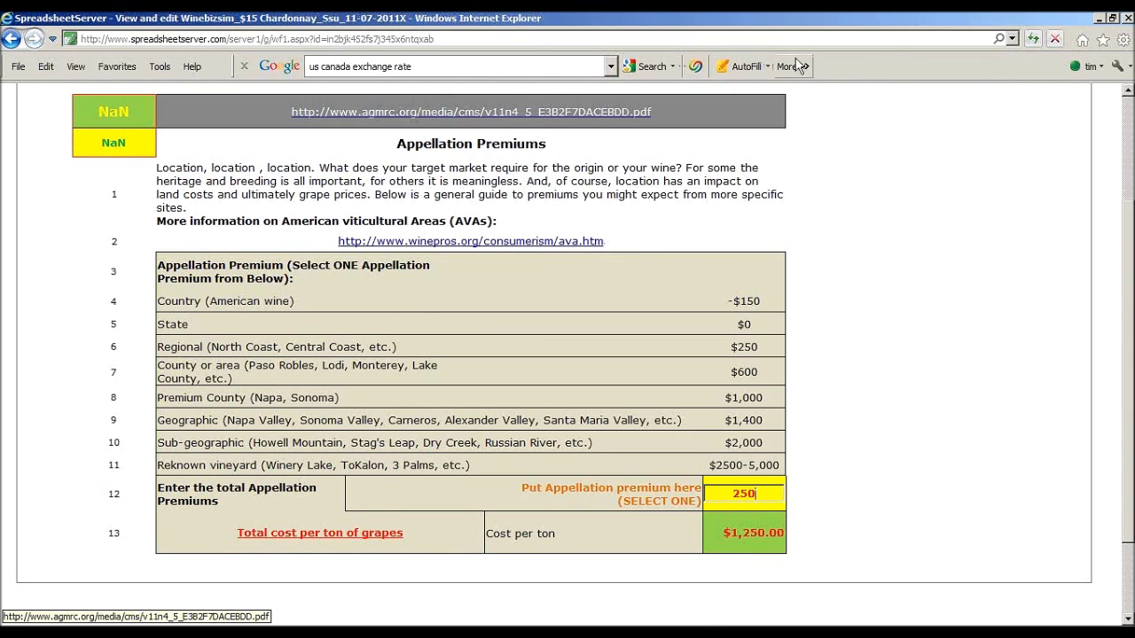
scroll(849, 261, "up", 3)
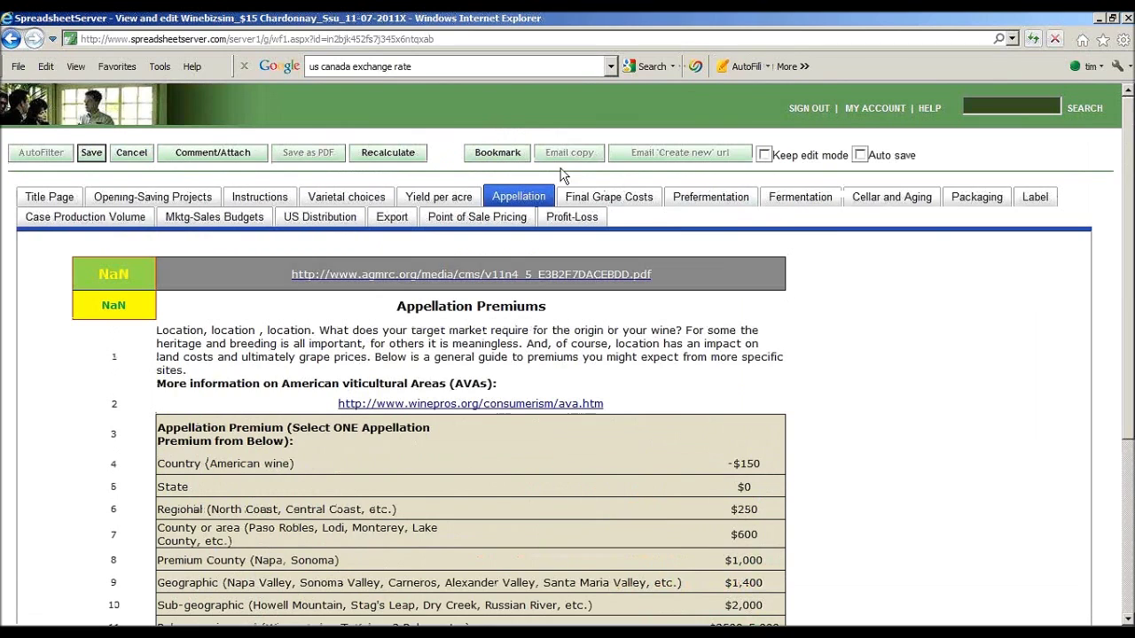
left_click(589, 199)
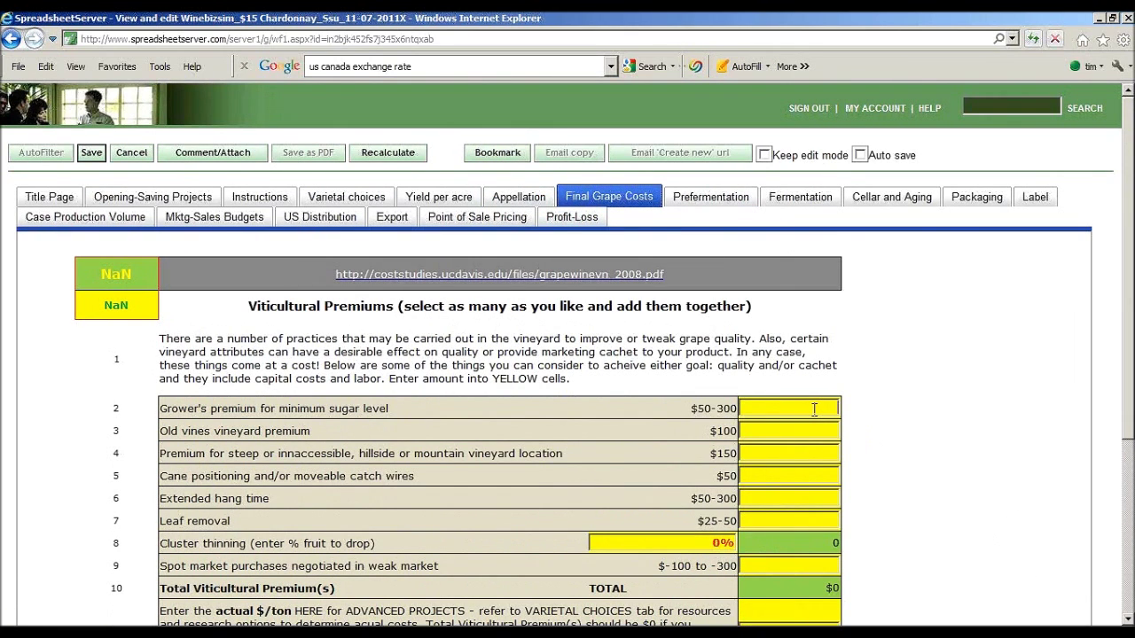
Commit the $100 grower's premium and set cluster thinning to 10%, reaching $1,475 per ton.
key("Tab")
scroll(1010, 528, "down", 3)
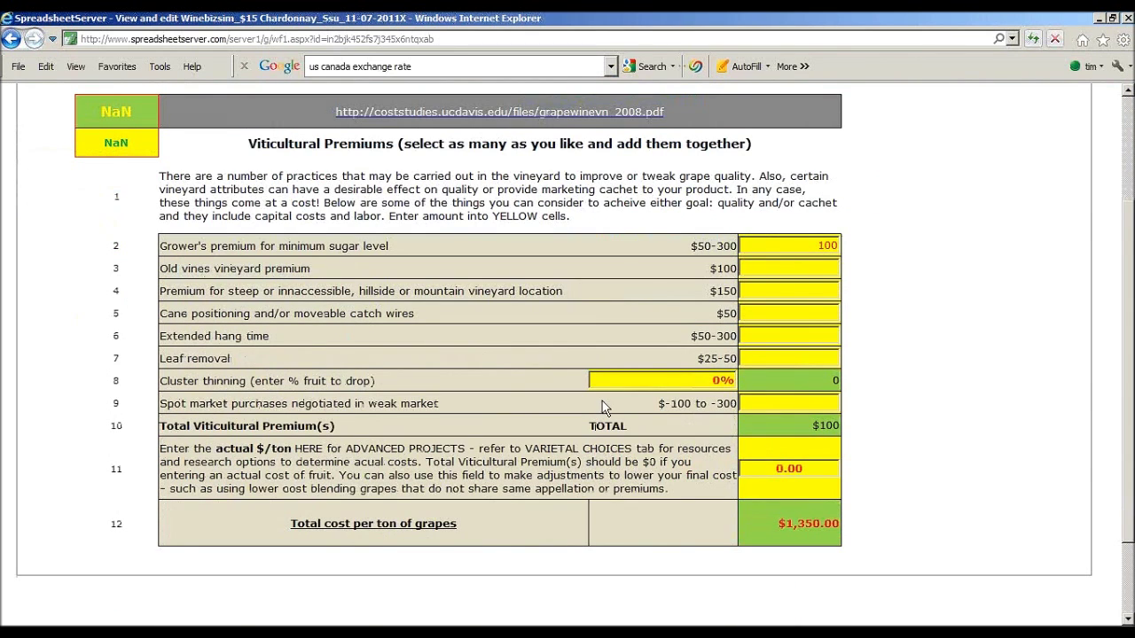
left_click_drag(714, 382, 730, 383)
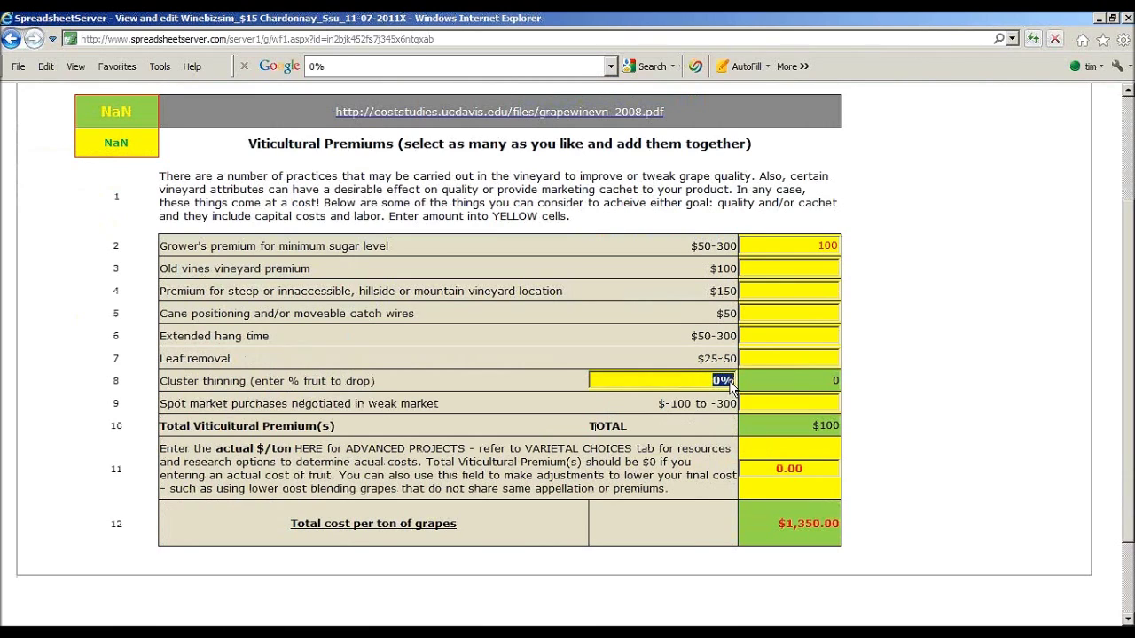
type("10")
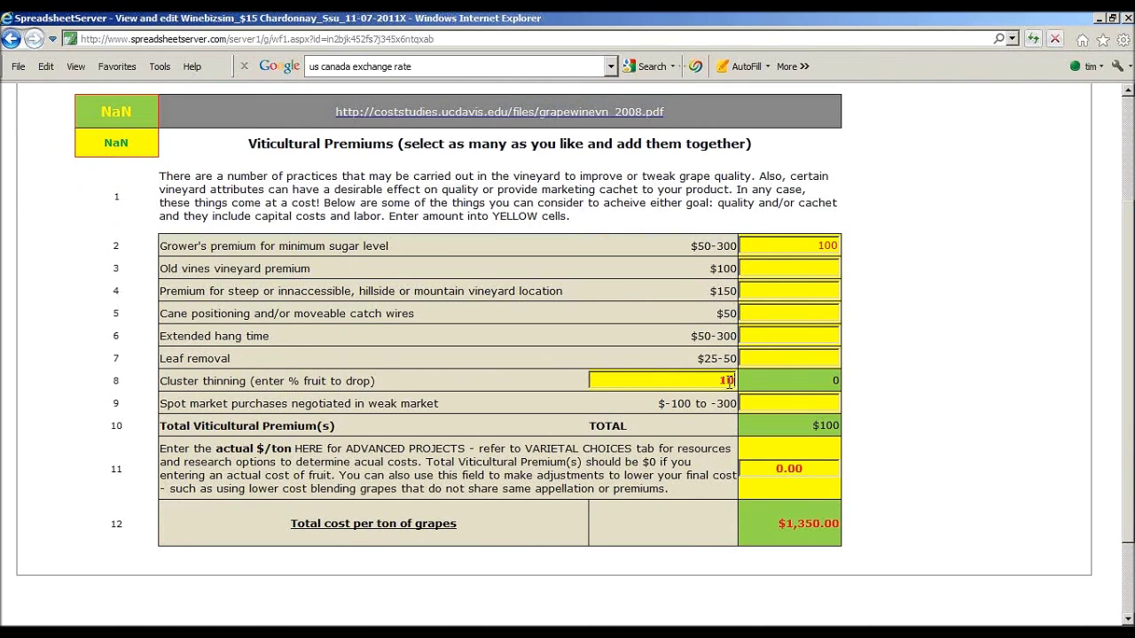
left_click(978, 431)
scroll(945, 450, "up", 3)
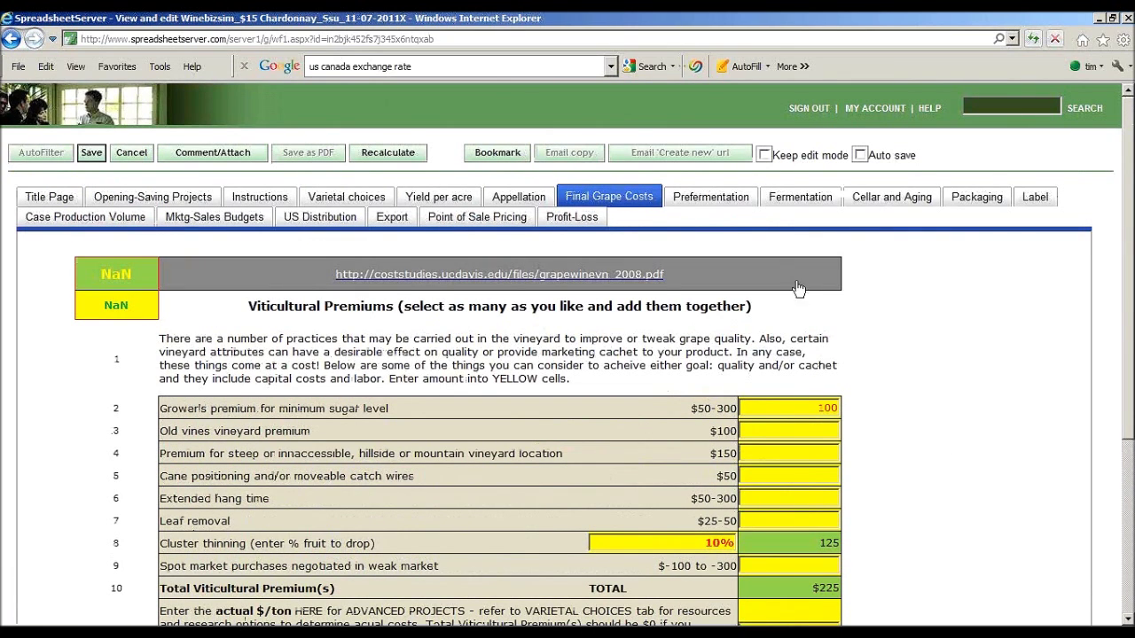
scroll(939, 359, "down", 3)
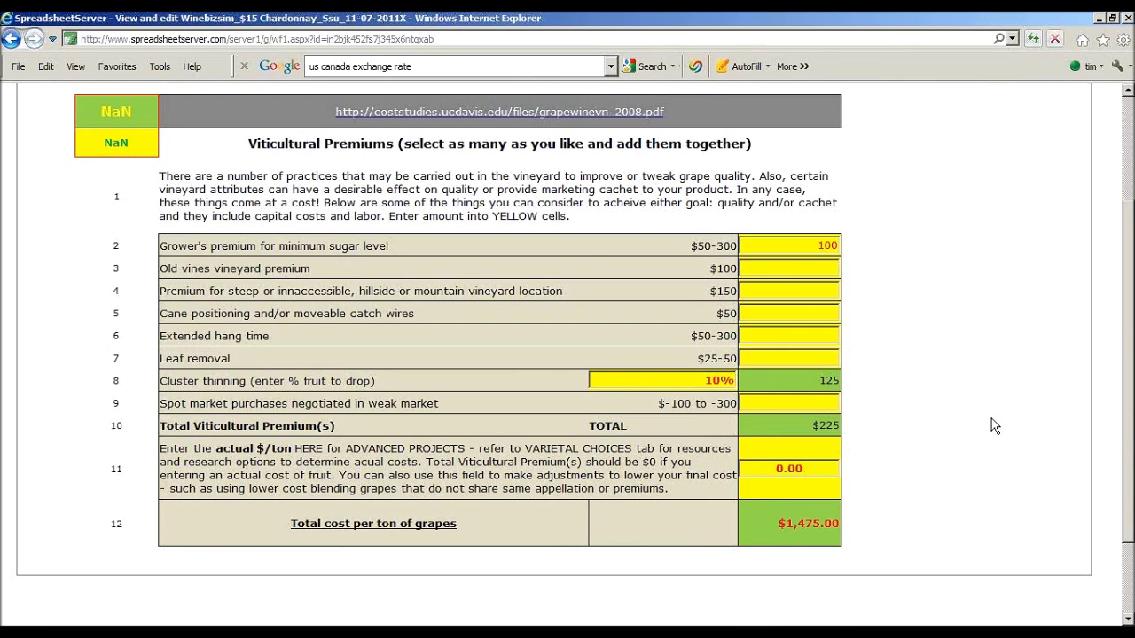
scroll(976, 427, "up", 3)
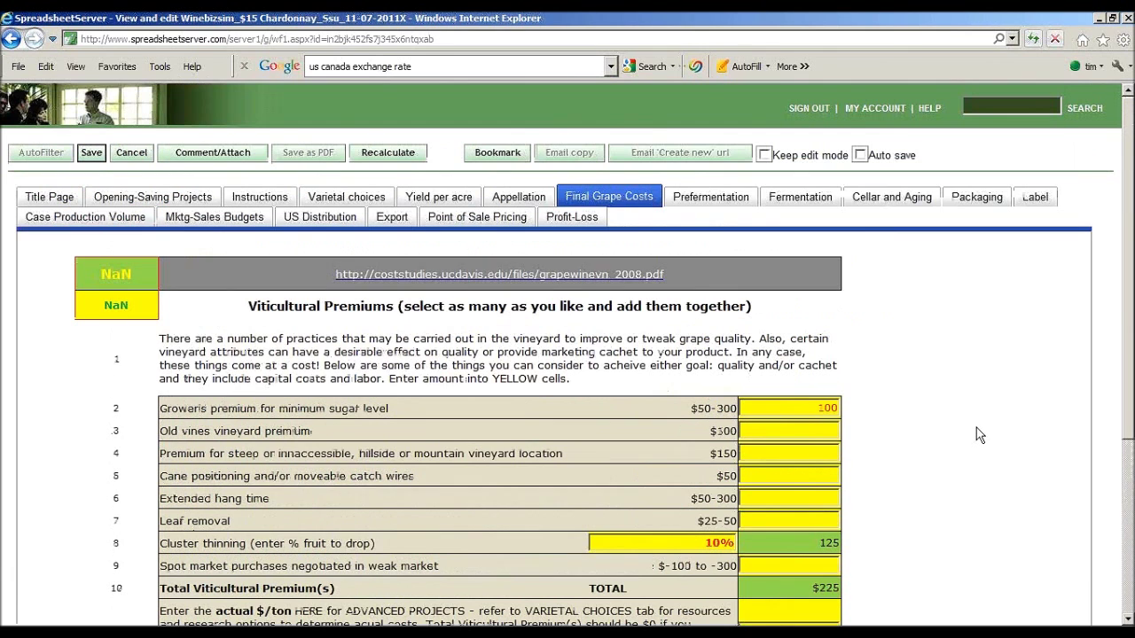
left_click(707, 201)
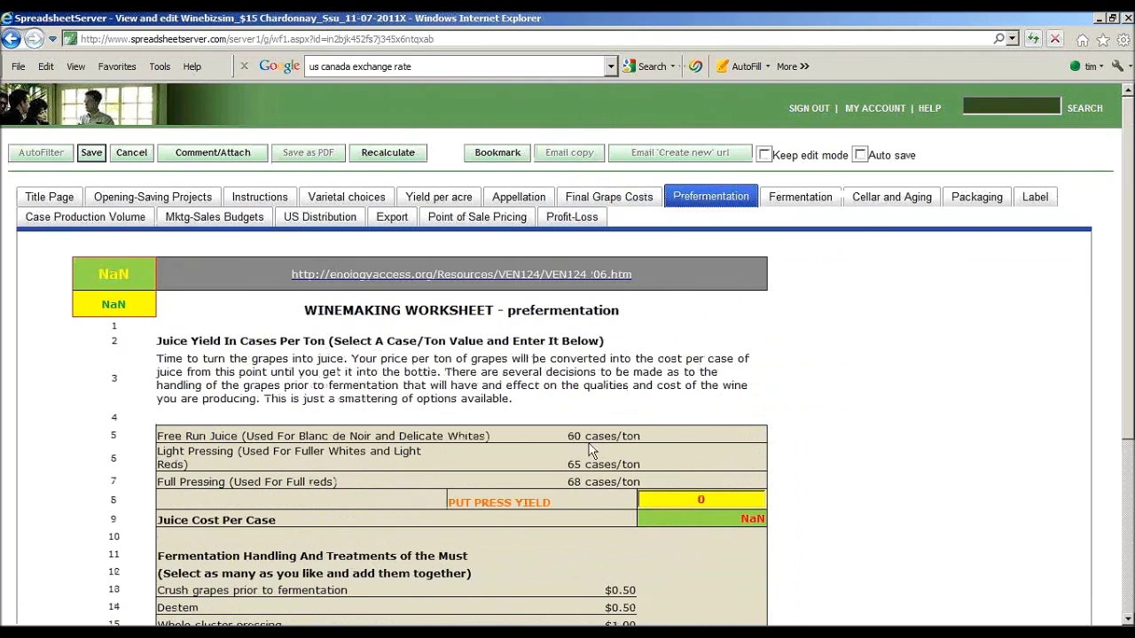
Enter a press yield of 65 cases per ton.
left_click(712, 499)
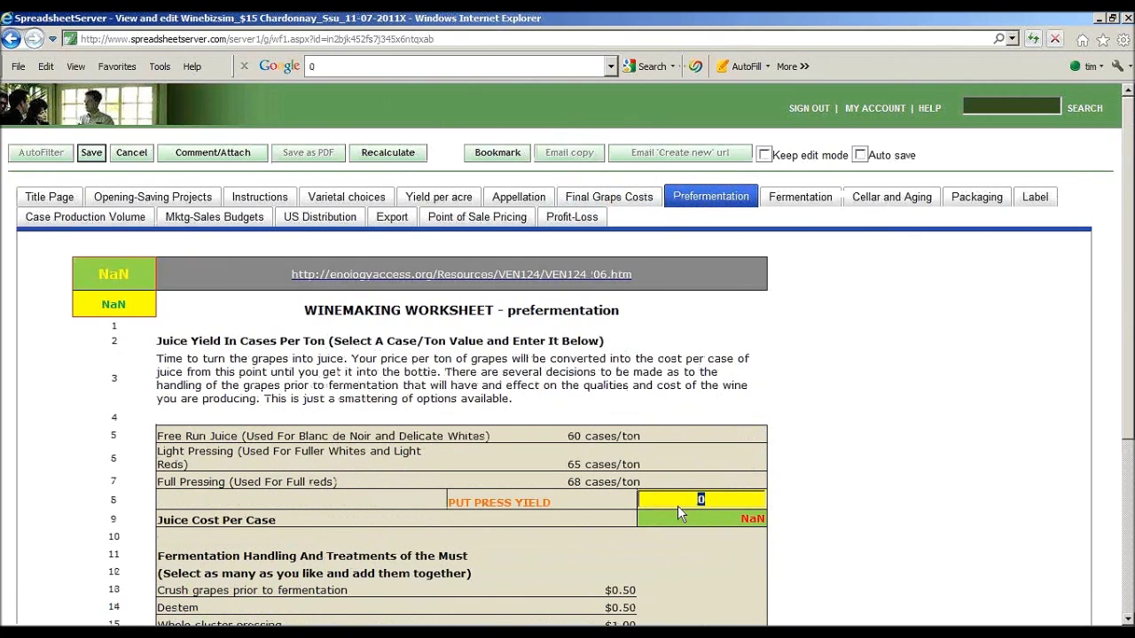
type("65")
key("Return")
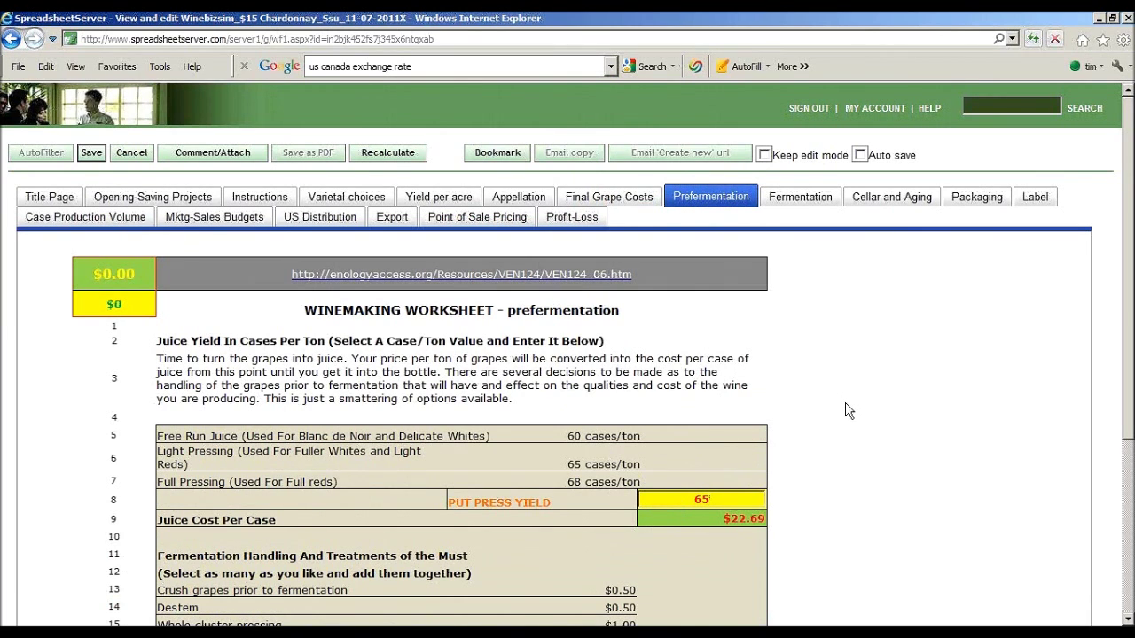
Change the must premium to 2.00, bringing must cost to $24.69 per case.
scroll(849, 413, "down", 1)
scroll(849, 413, "down", 1)
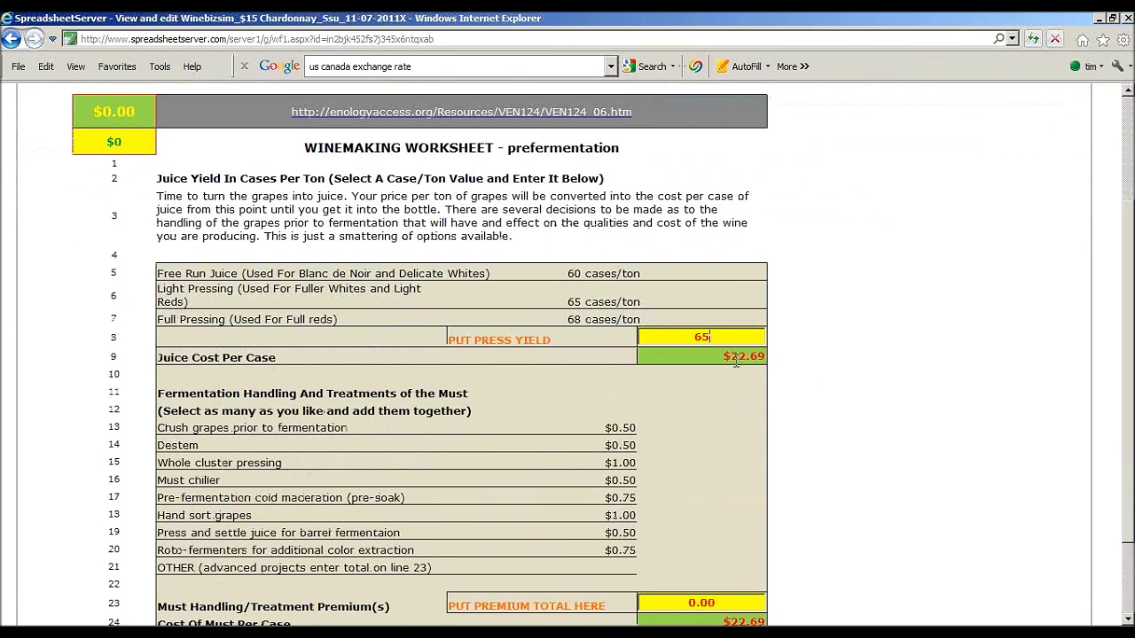
scroll(736, 364, "down", 1)
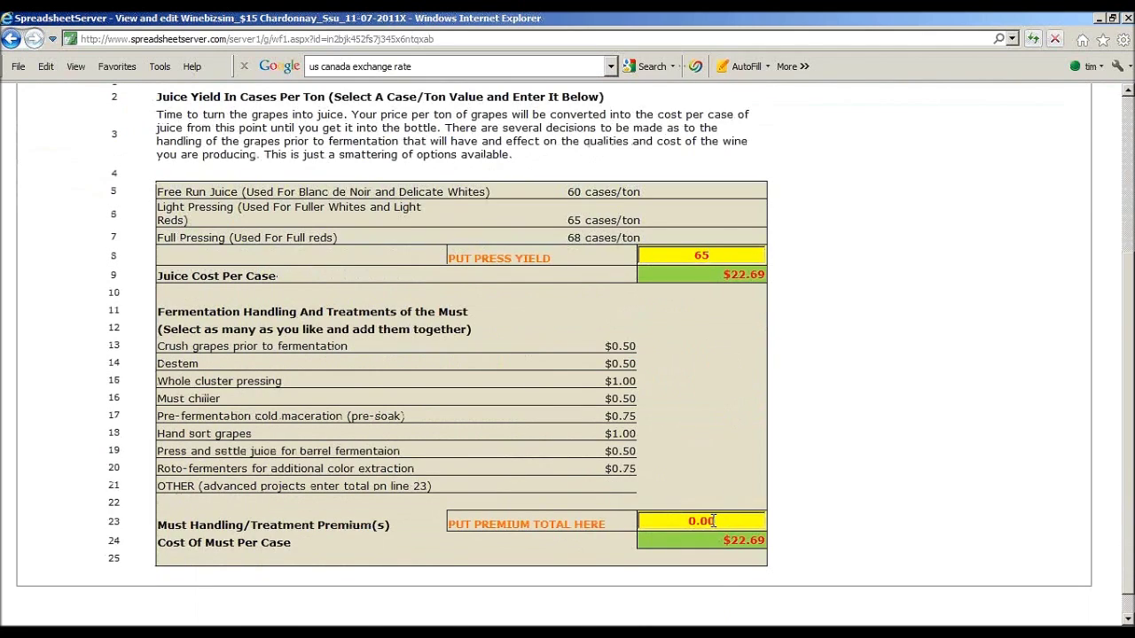
left_click_drag(697, 521, 653, 526)
type("2")
scroll(876, 552, "up", 3)
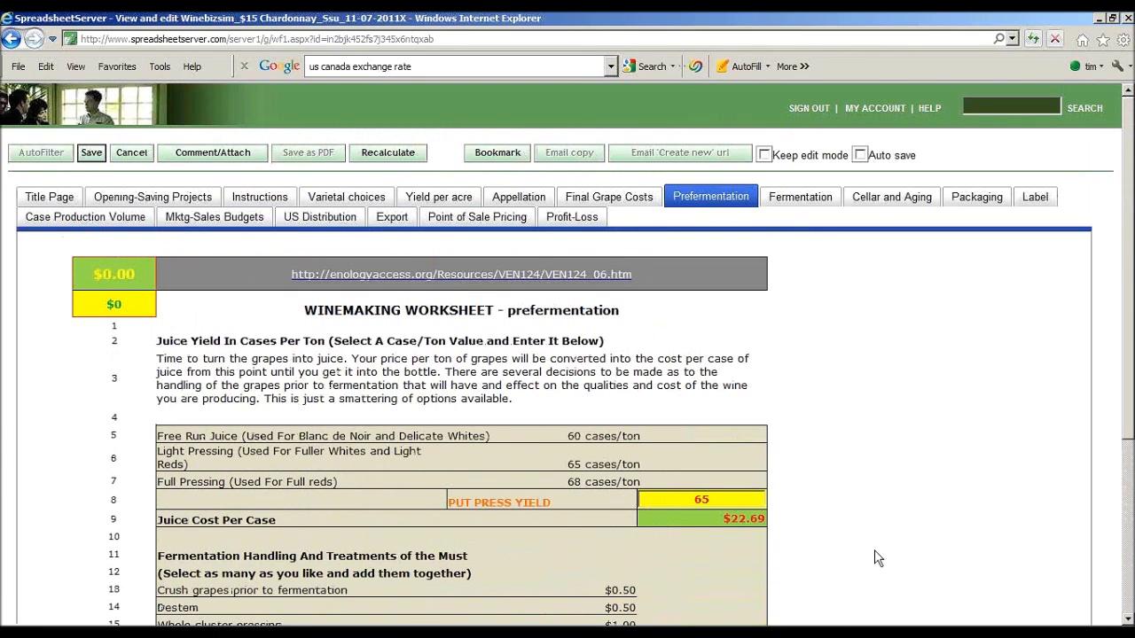
left_click(796, 196)
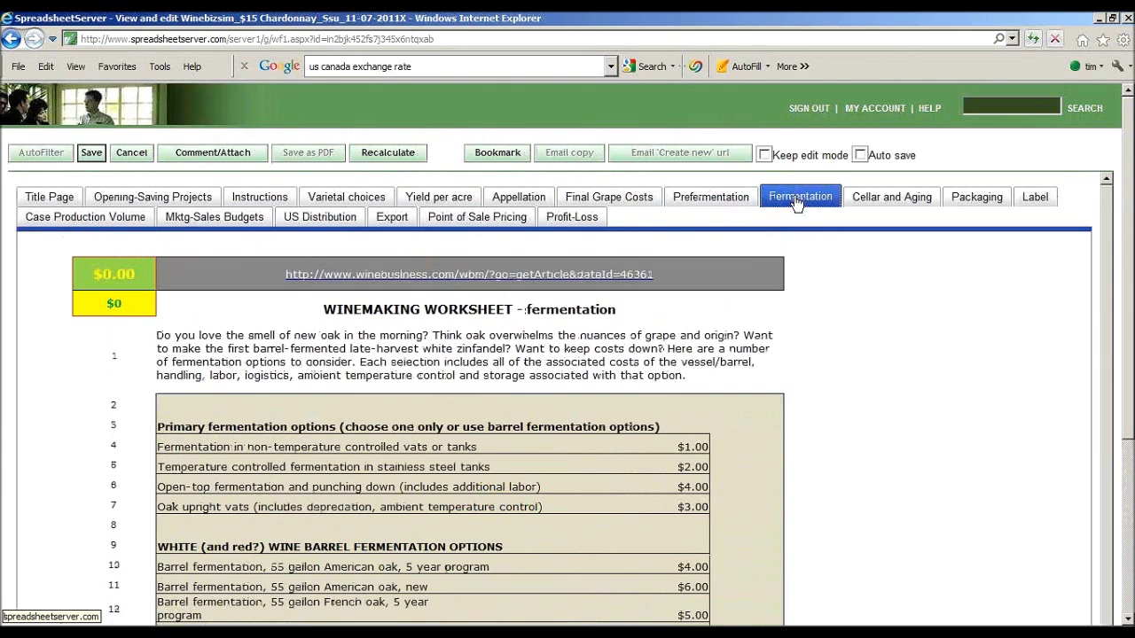
Set the fermentation cost to 4.00.
scroll(887, 409, "down", 2)
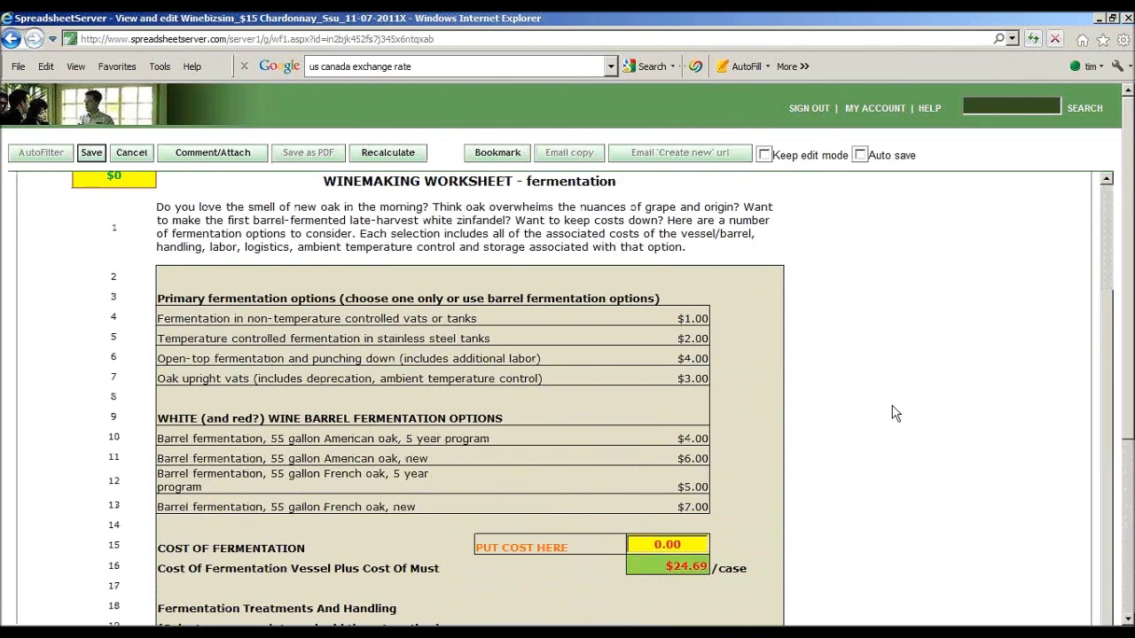
scroll(893, 412, "down", 1)
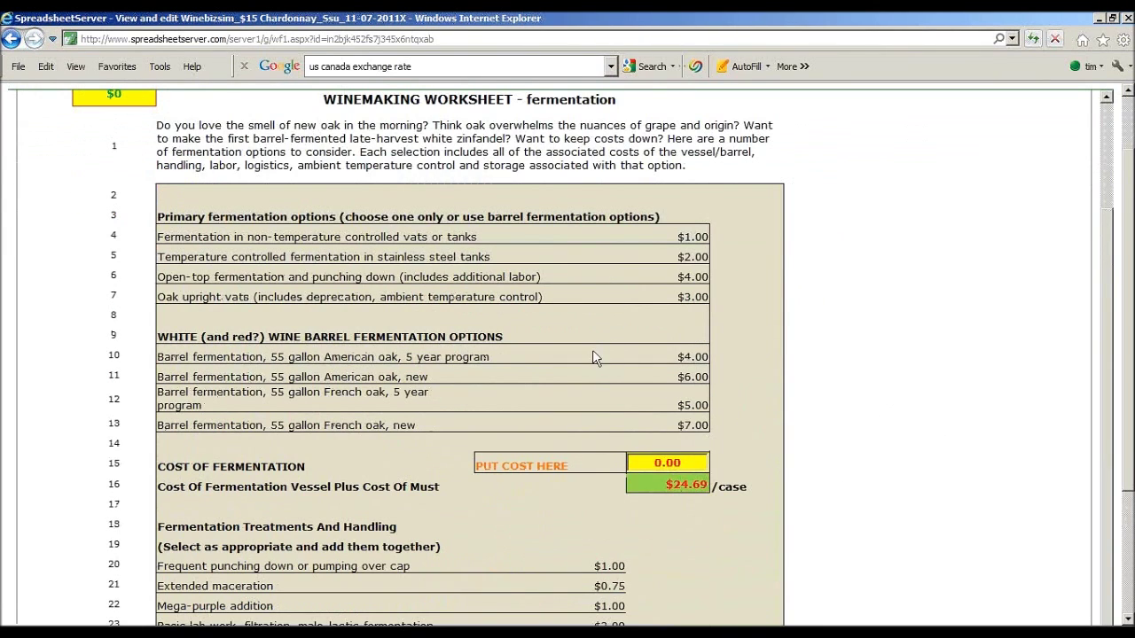
left_click_drag(691, 462, 644, 472)
type("4")
left_click(936, 448)
Enter a 0.25 fermentation handling premium, bringing fermented wine to $28.94 per case.
scroll(941, 448, "down", 1)
scroll(941, 449, "down", 1)
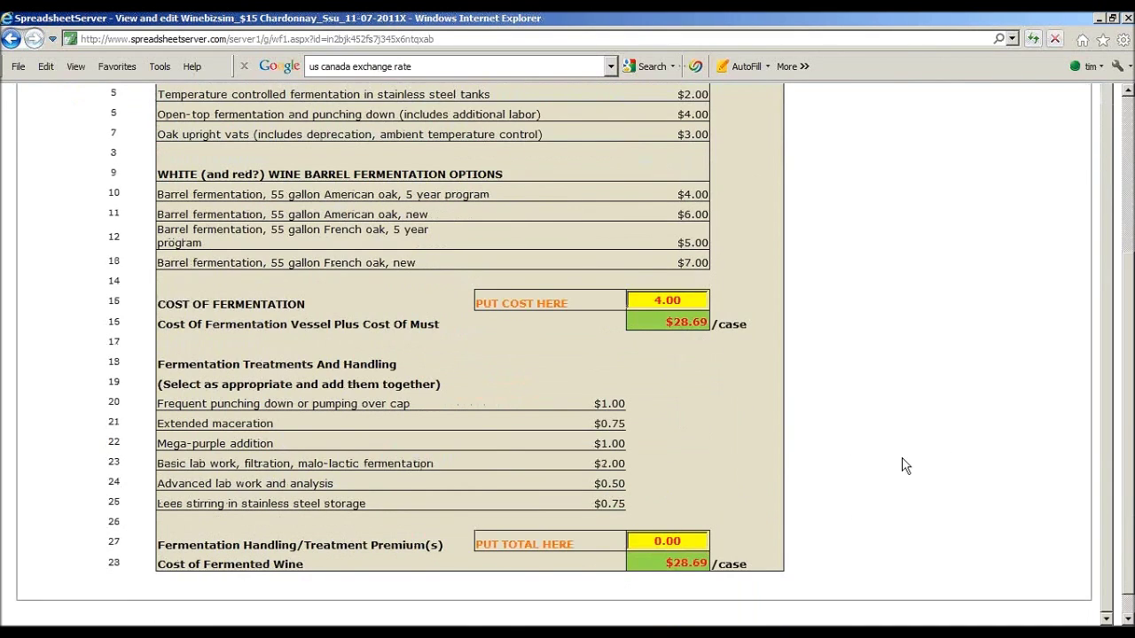
left_click(688, 542)
type("1.25")
left_click(663, 542)
key("BackSpace")
type("0")
key("Return")
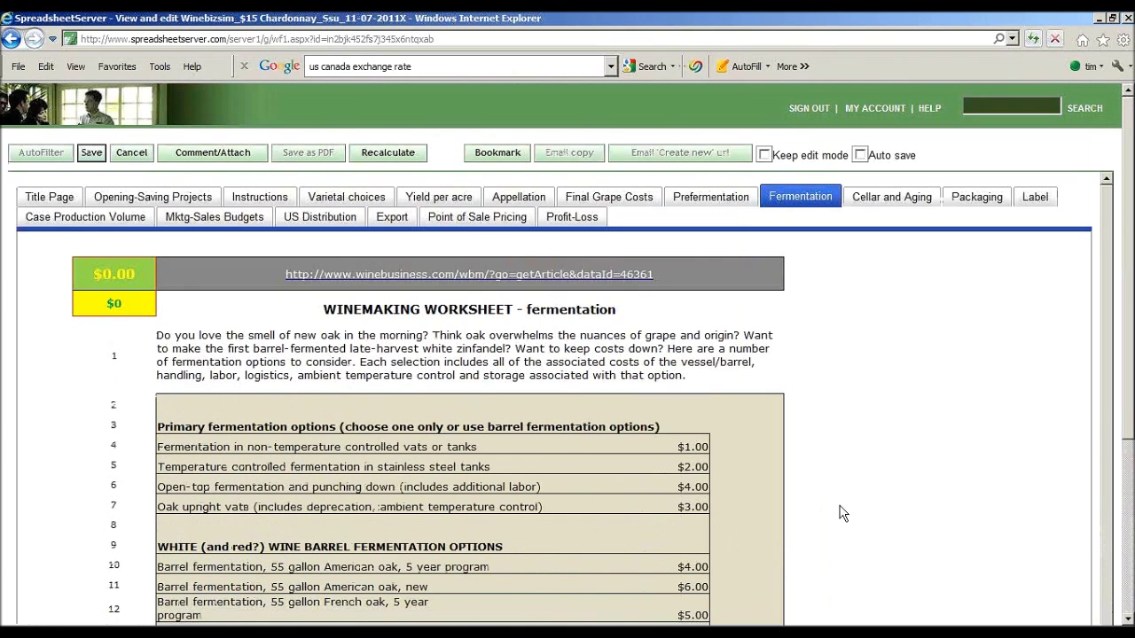
left_click(882, 208)
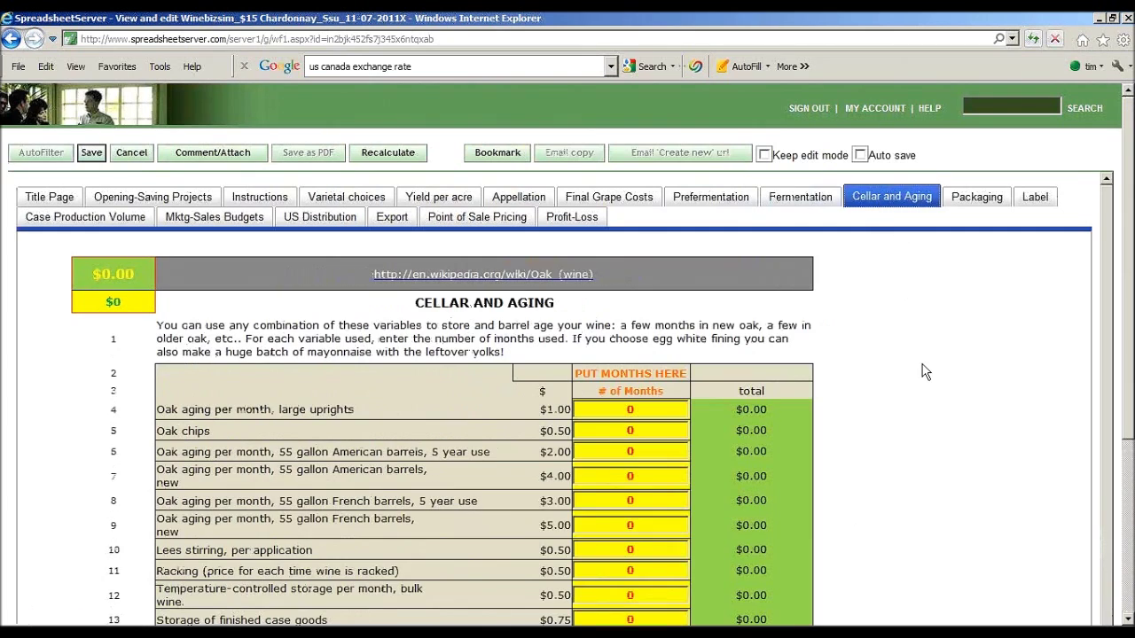
scroll(931, 372, "down", 3)
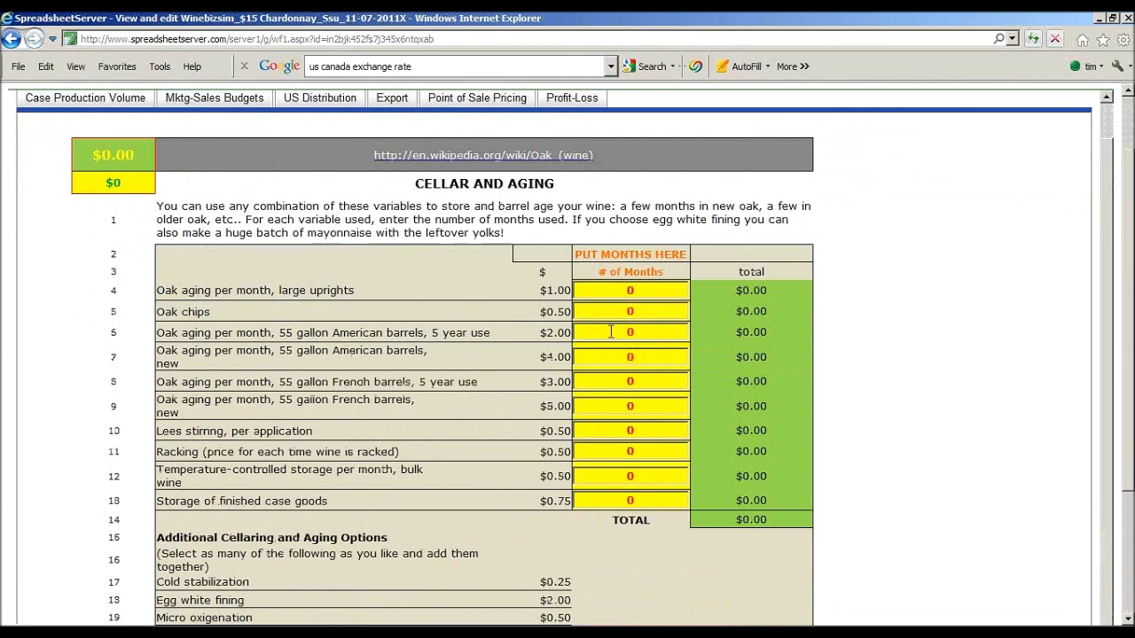
Enter 2 months of oak chips, 4 months of used French barrels and 2 months of new French barrels.
double_click(642, 331)
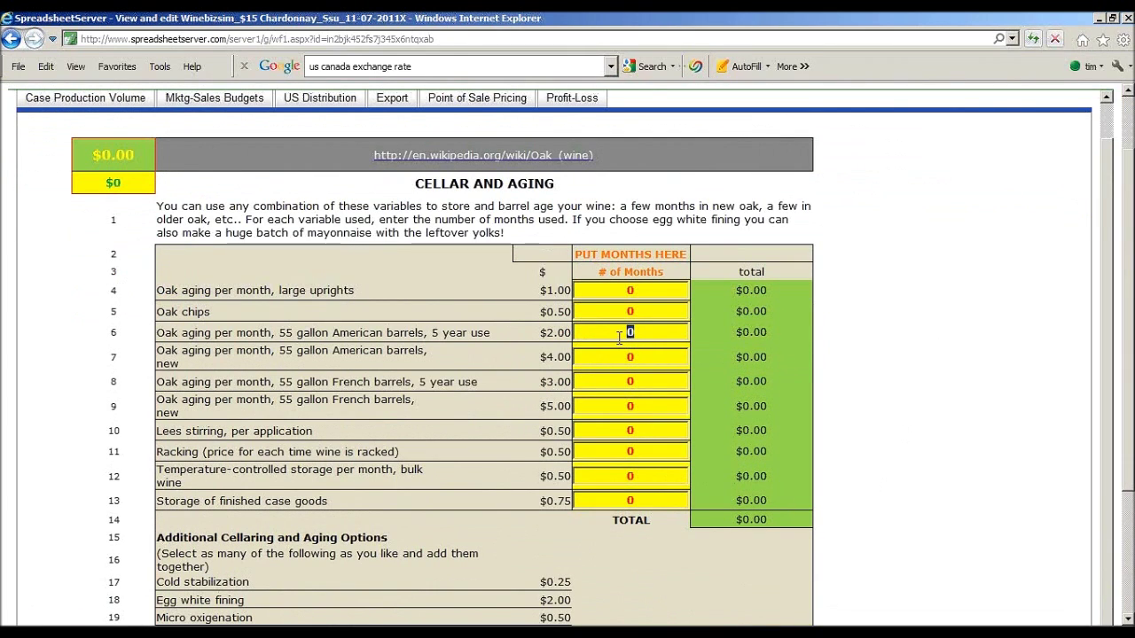
double_click(636, 381)
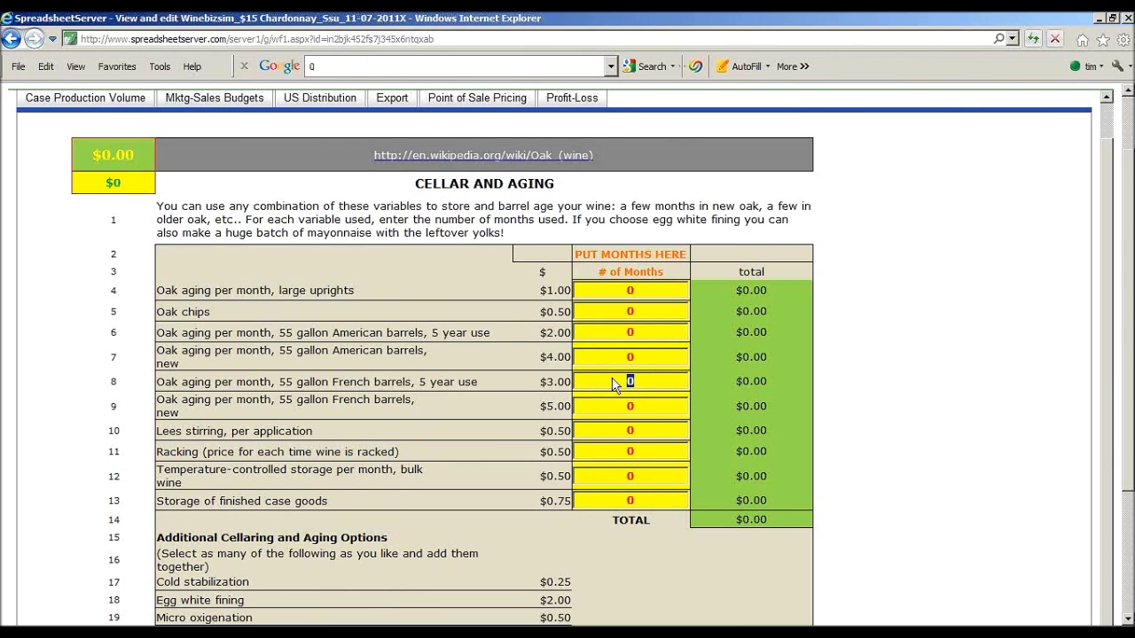
type("4")
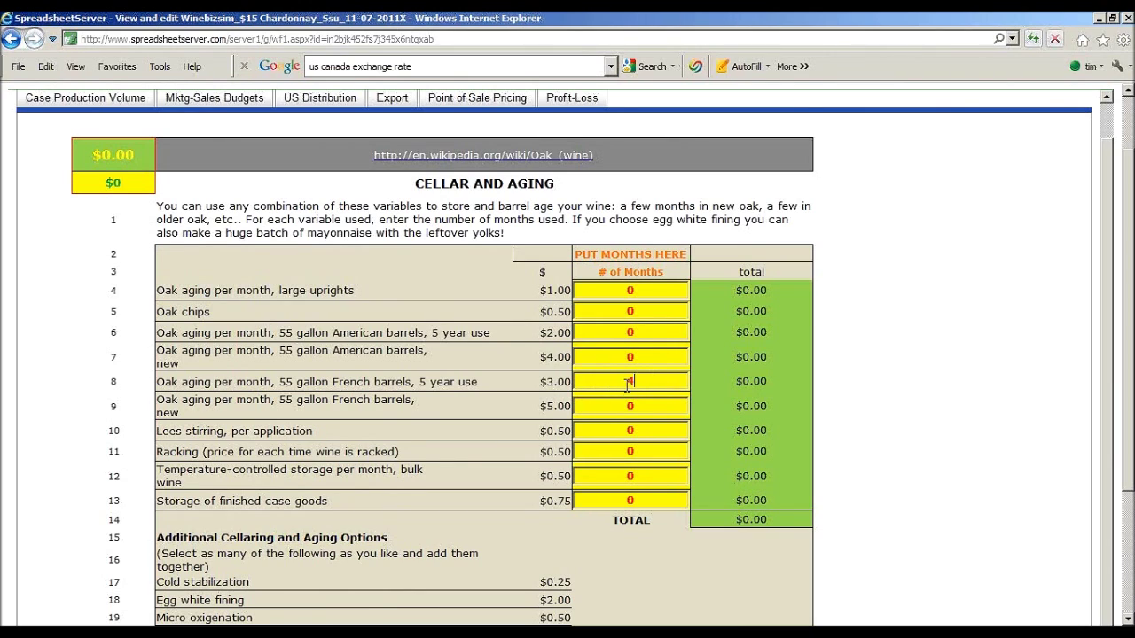
double_click(652, 311)
type("2")
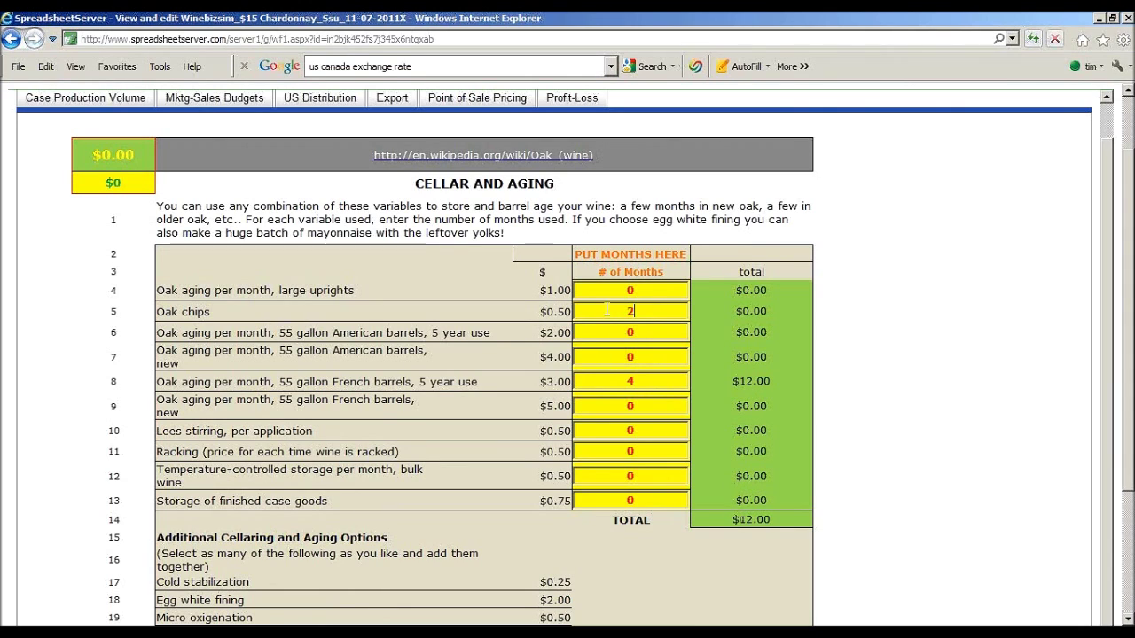
key("Return")
left_click(626, 405)
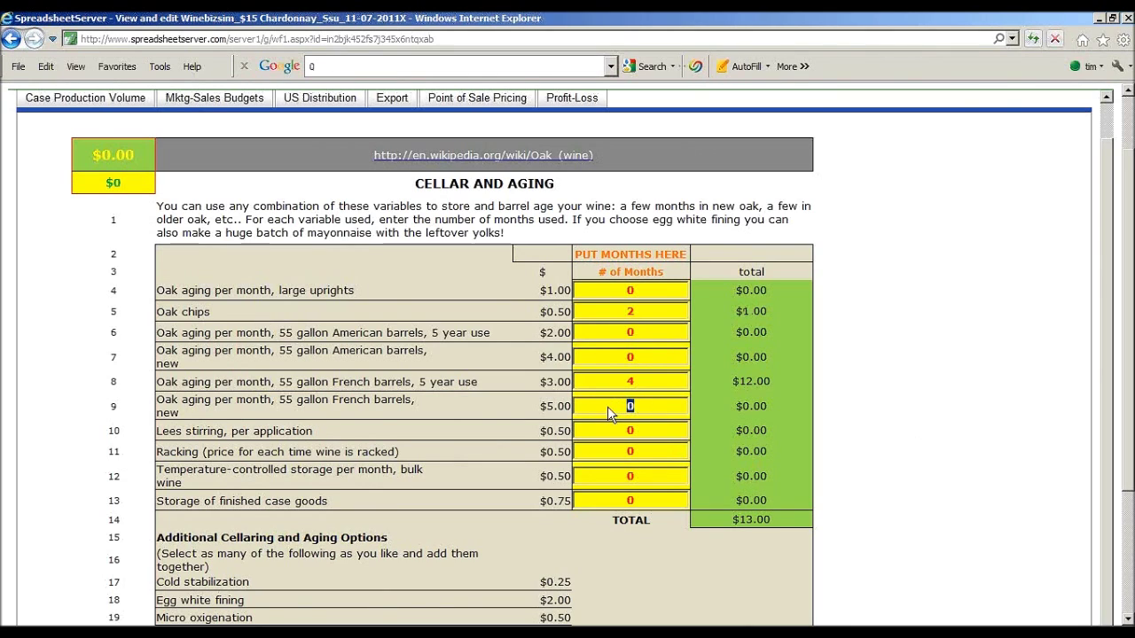
type("2")
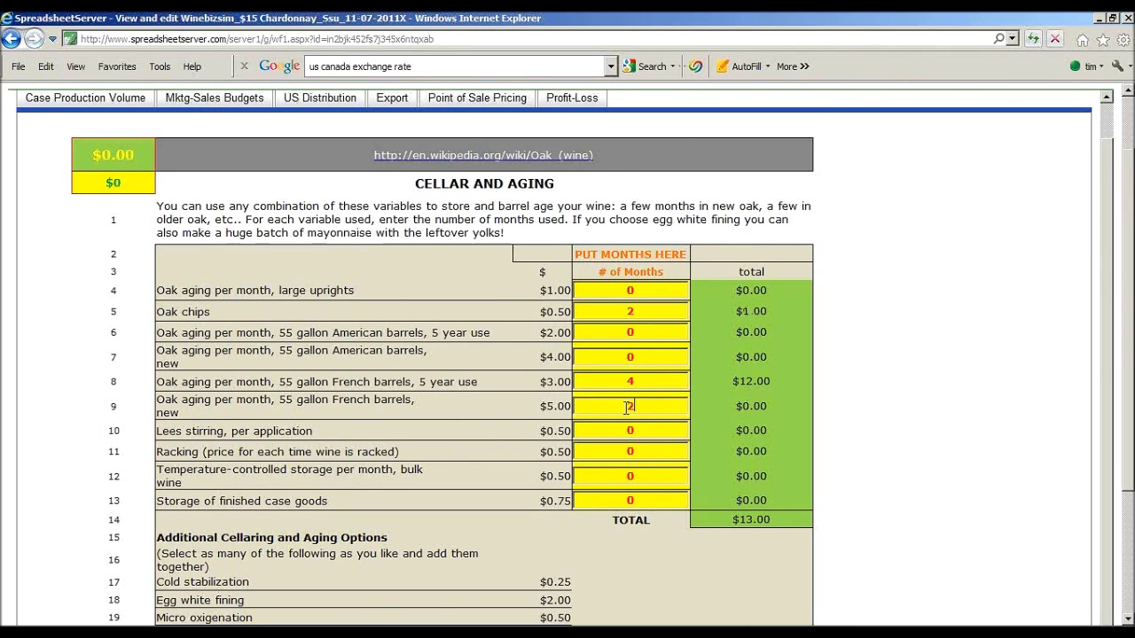
key("Return")
Set the additional cellaring premium to 0.25, bringing total production cost to $52.19 per case.
scroll(869, 440, "down", 3)
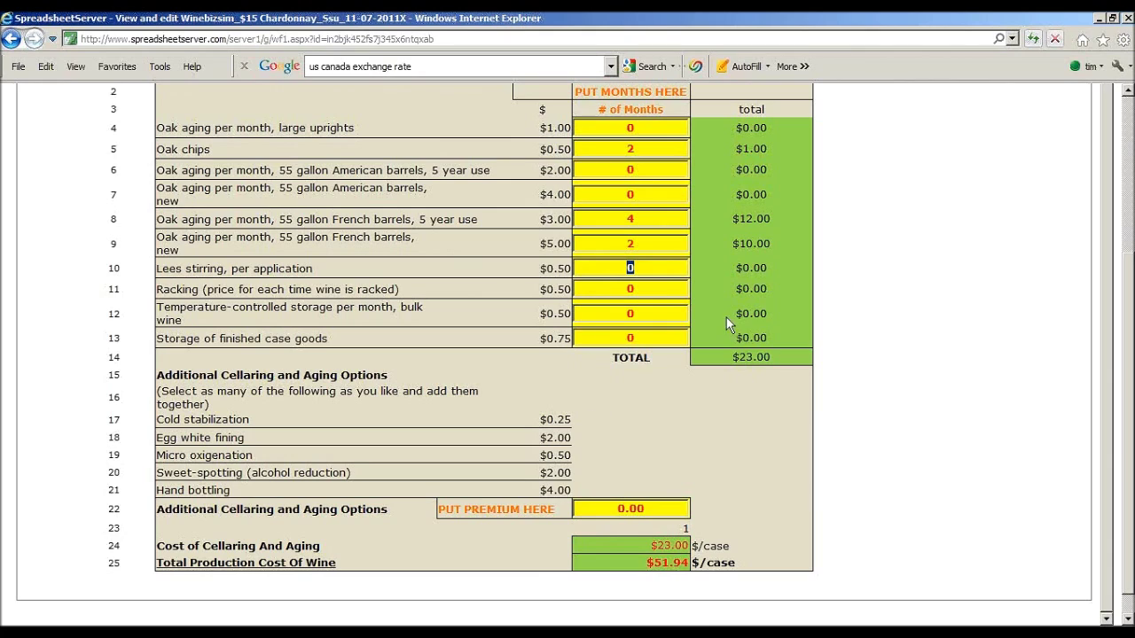
left_click(625, 507)
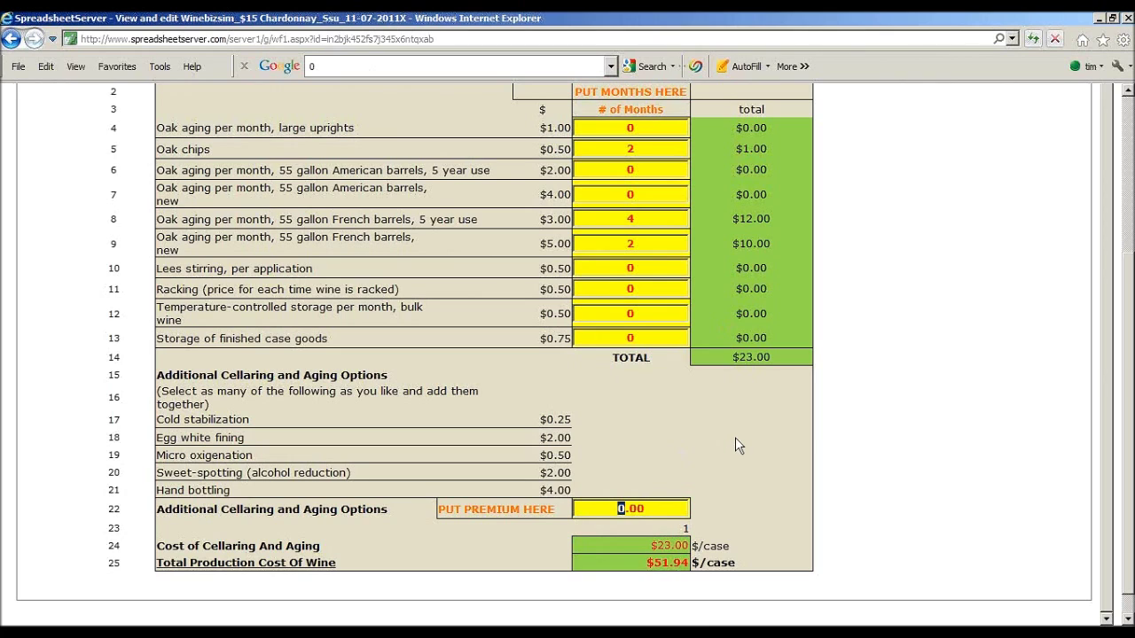
key("BackSpace")
type("2")
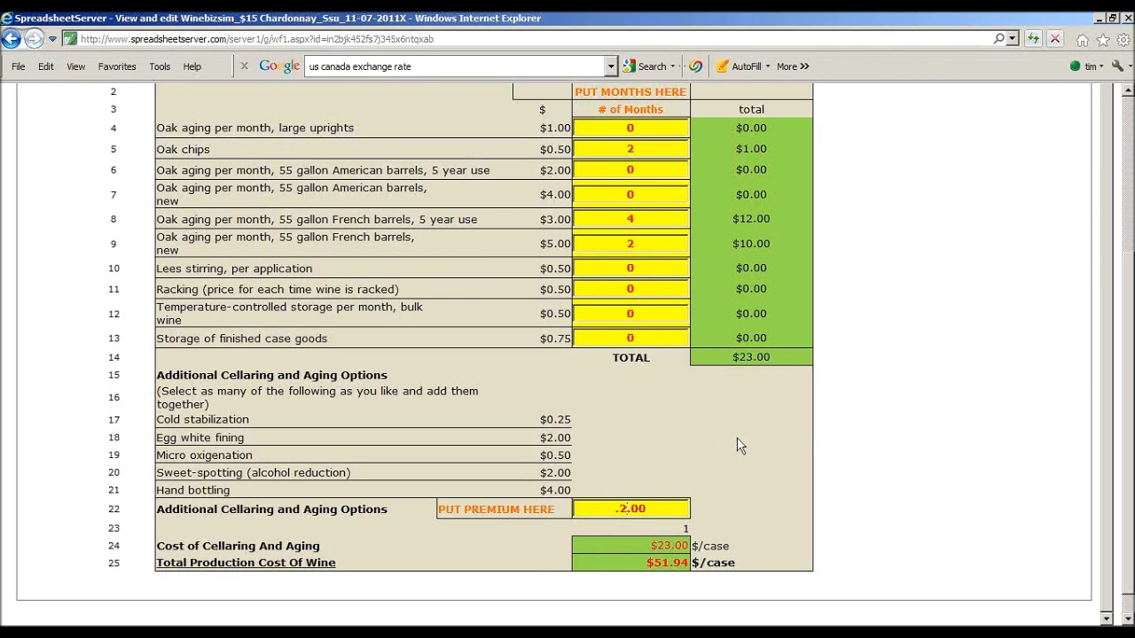
type("5")
key("Return")
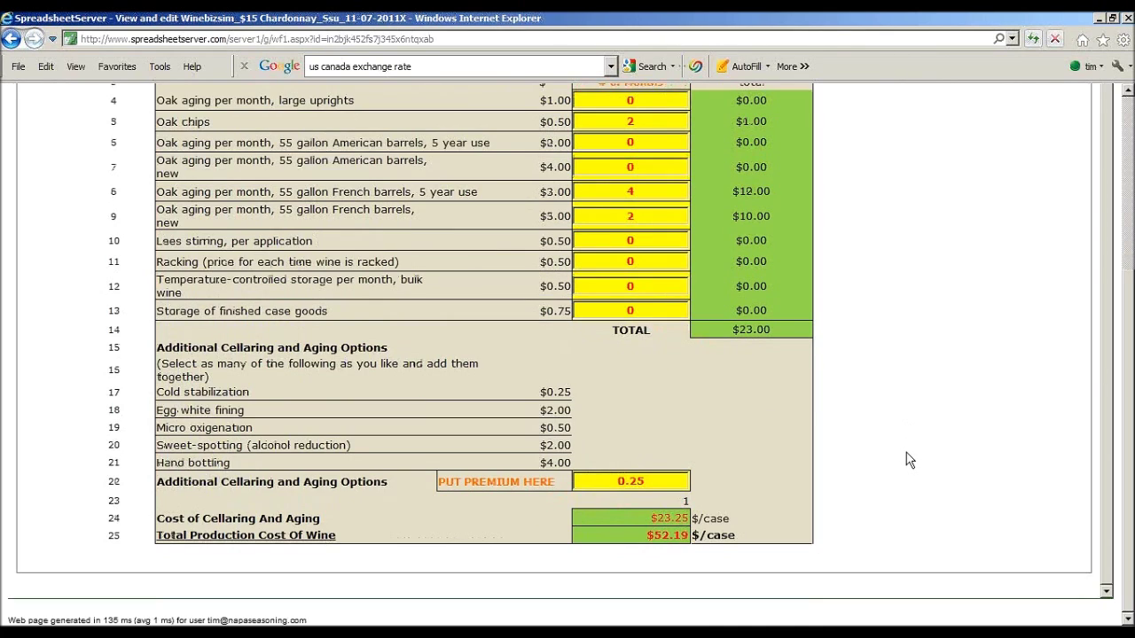
scroll(908, 459, "up", 5)
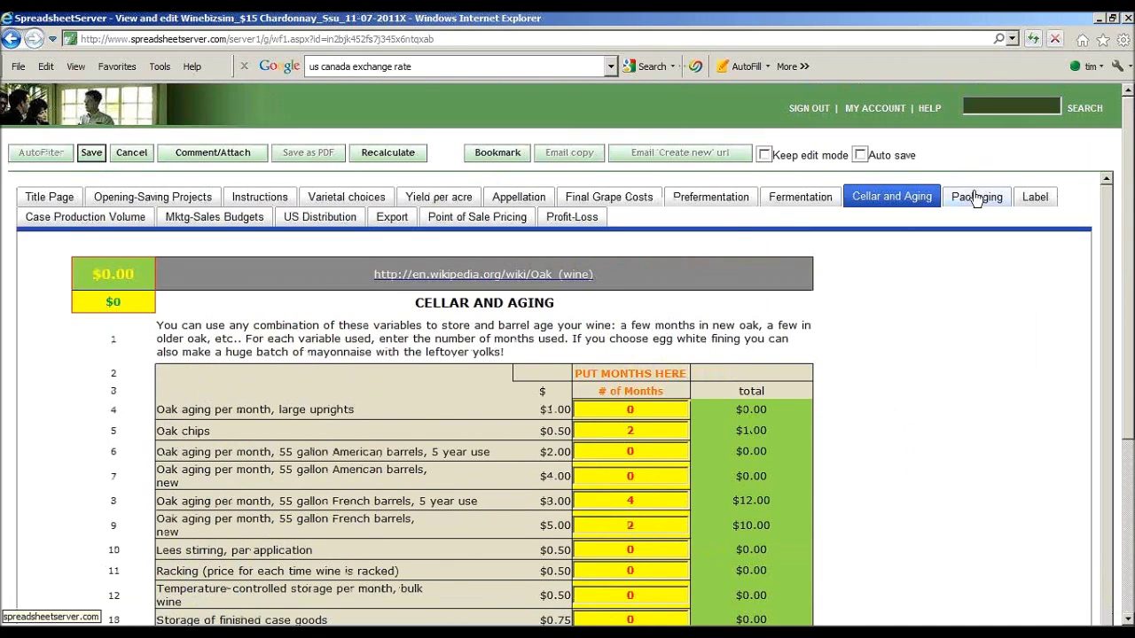
left_click(975, 198)
Enter the 12.00 packaging cost, lifting packaged wine to $64.19 per case, and glance at the label sheet.
scroll(962, 275, "down", 5)
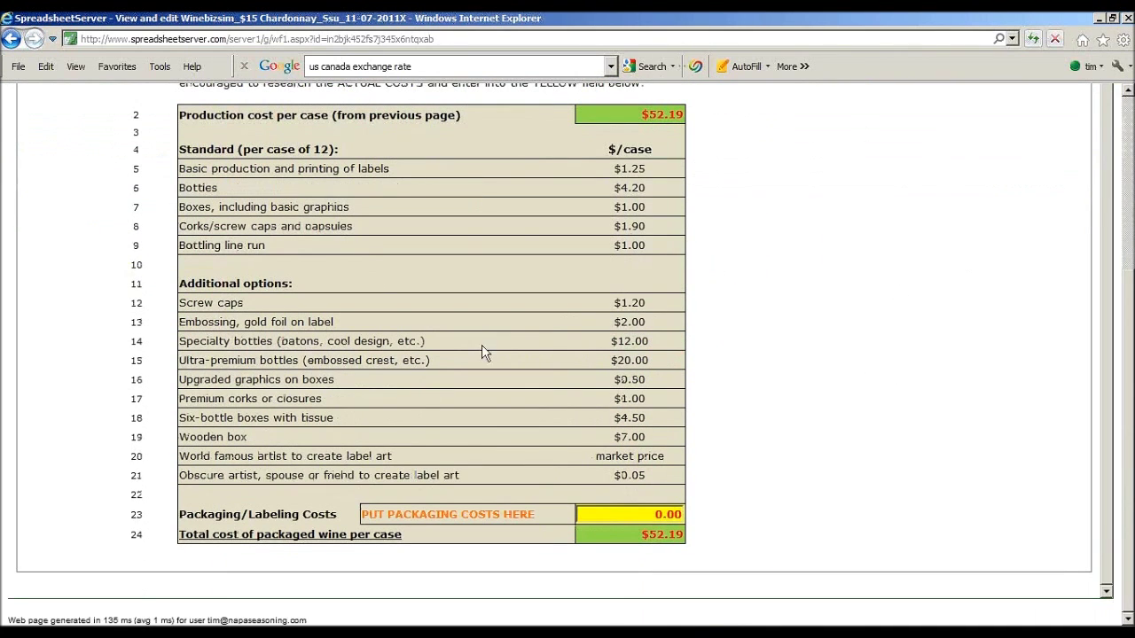
double_click(660, 516)
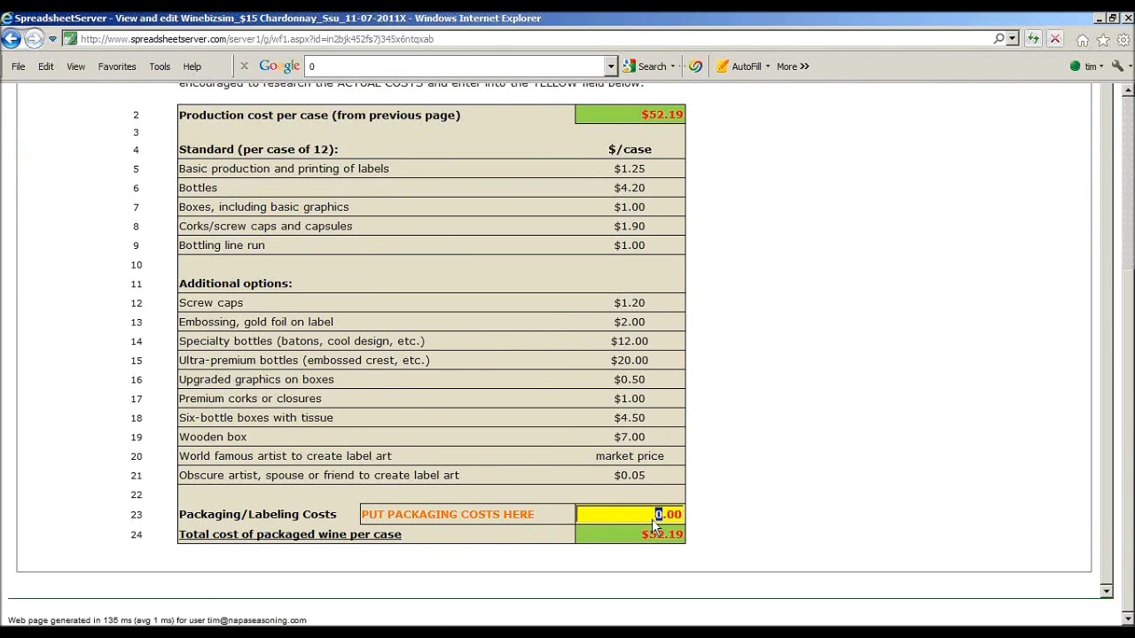
type("13")
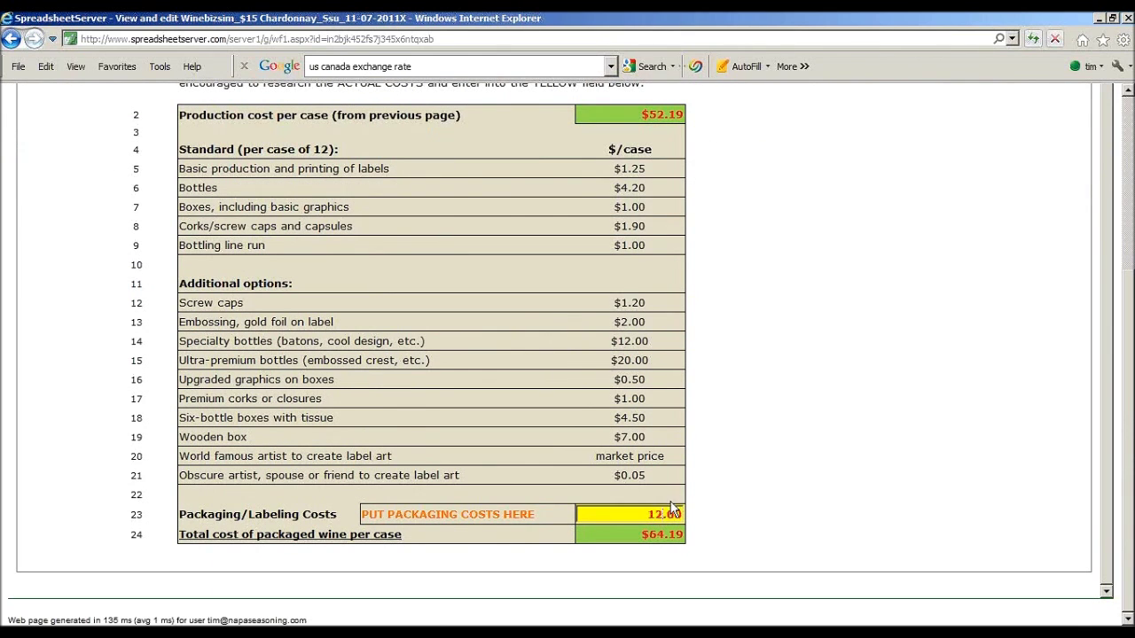
key("Return")
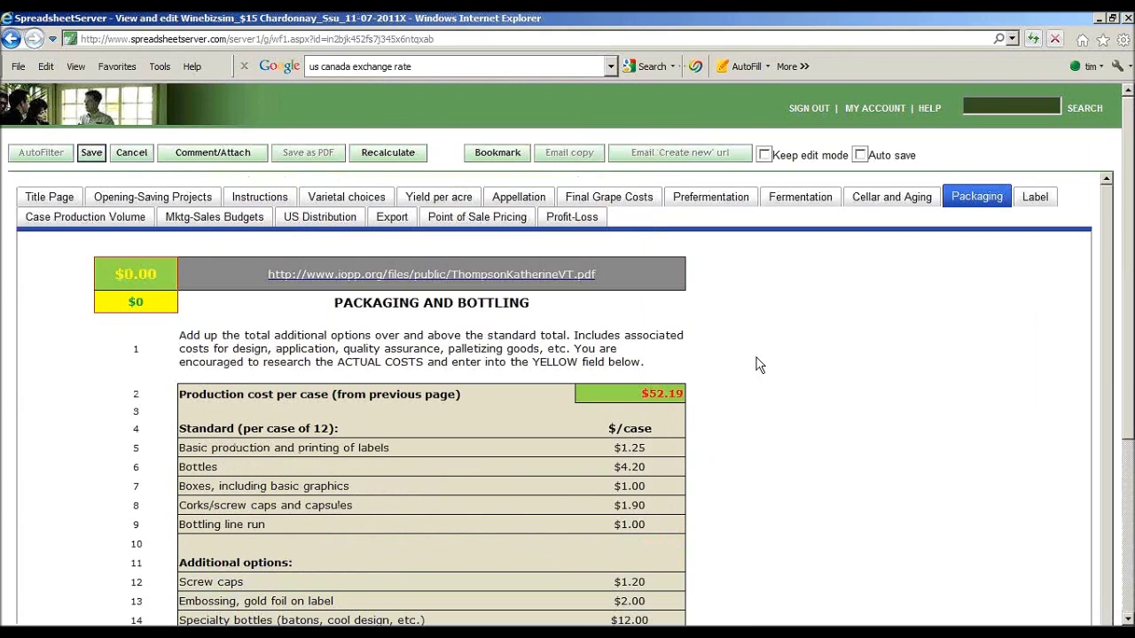
left_click(1034, 198)
scroll(986, 461, "down", 5)
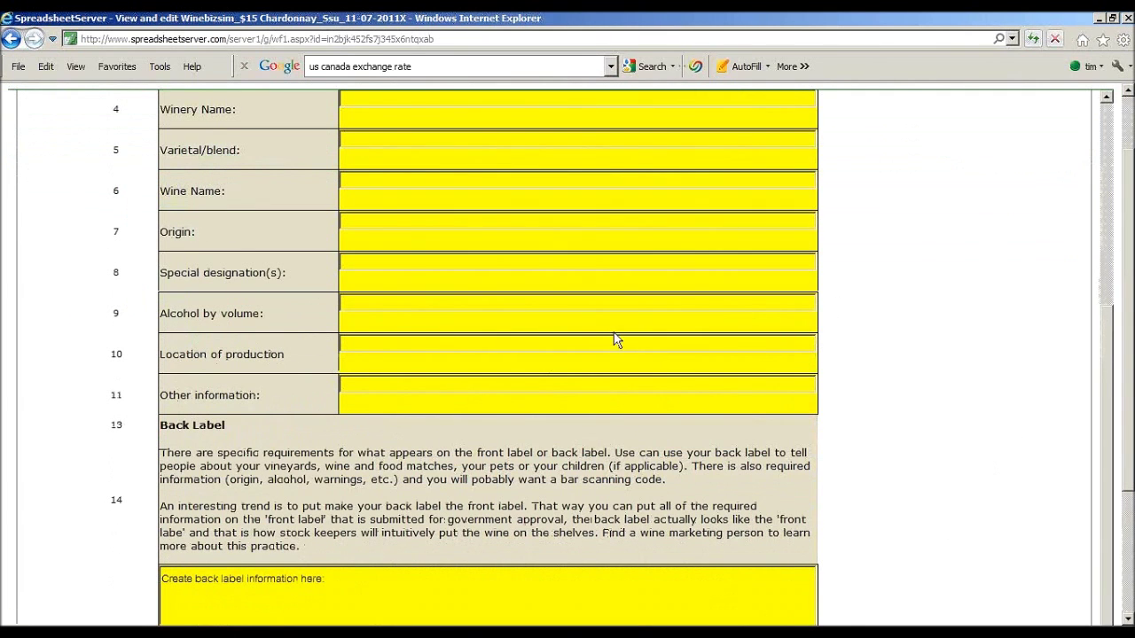
scroll(1020, 345, "up", 5)
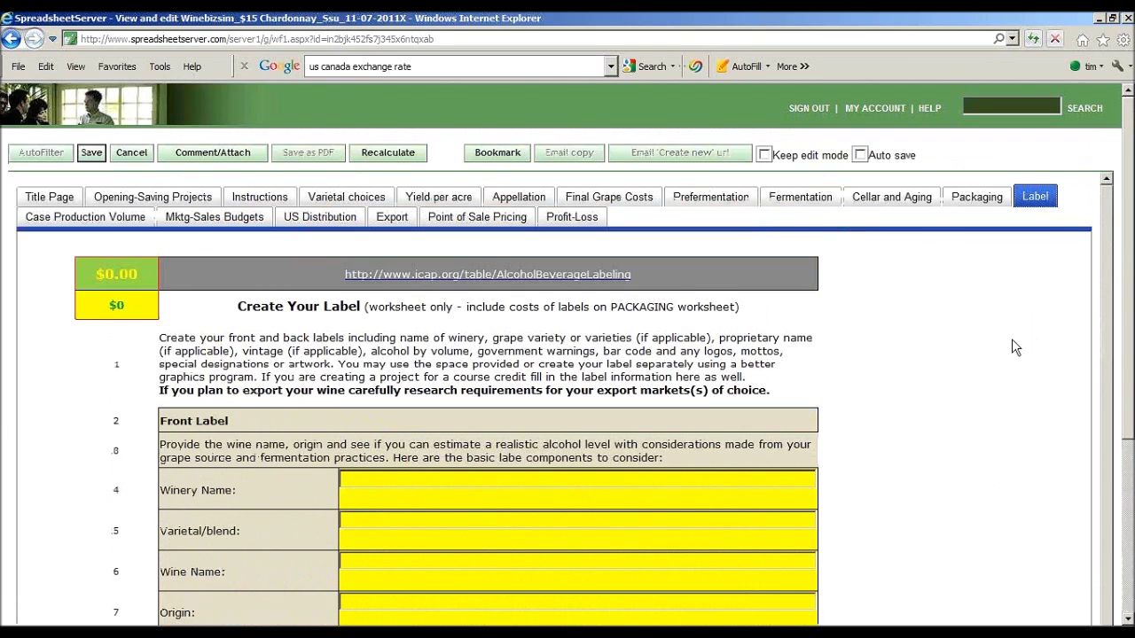
left_click(42, 225)
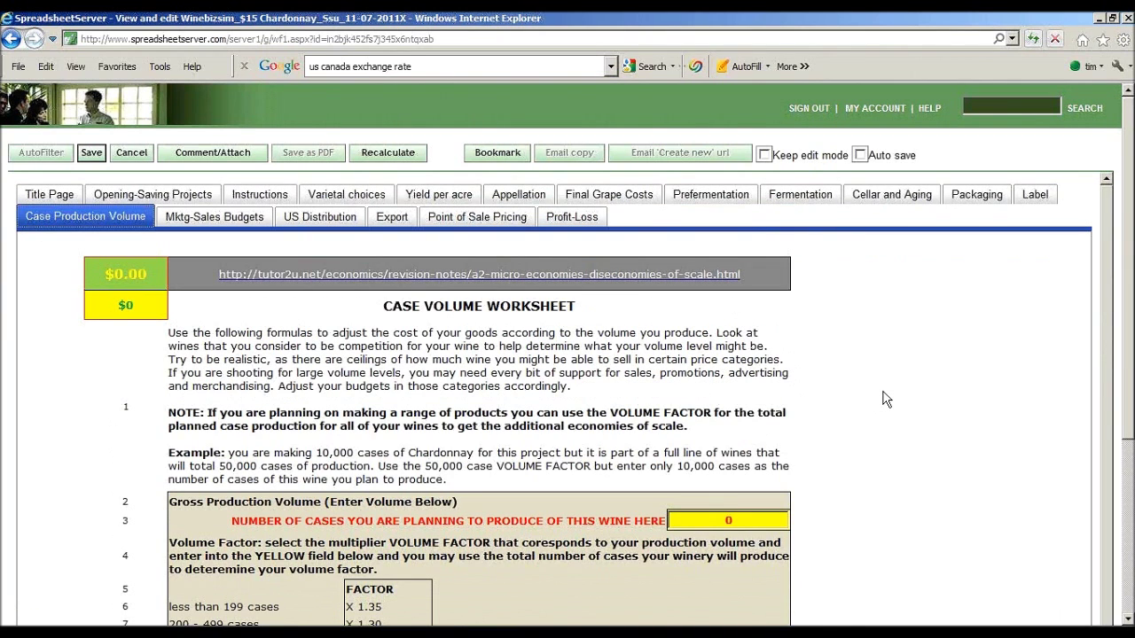
Plan 10,000 cases with a .95 volume-adjusted price factor on the Case Volume Worksheet.
scroll(883, 400, "down", 1)
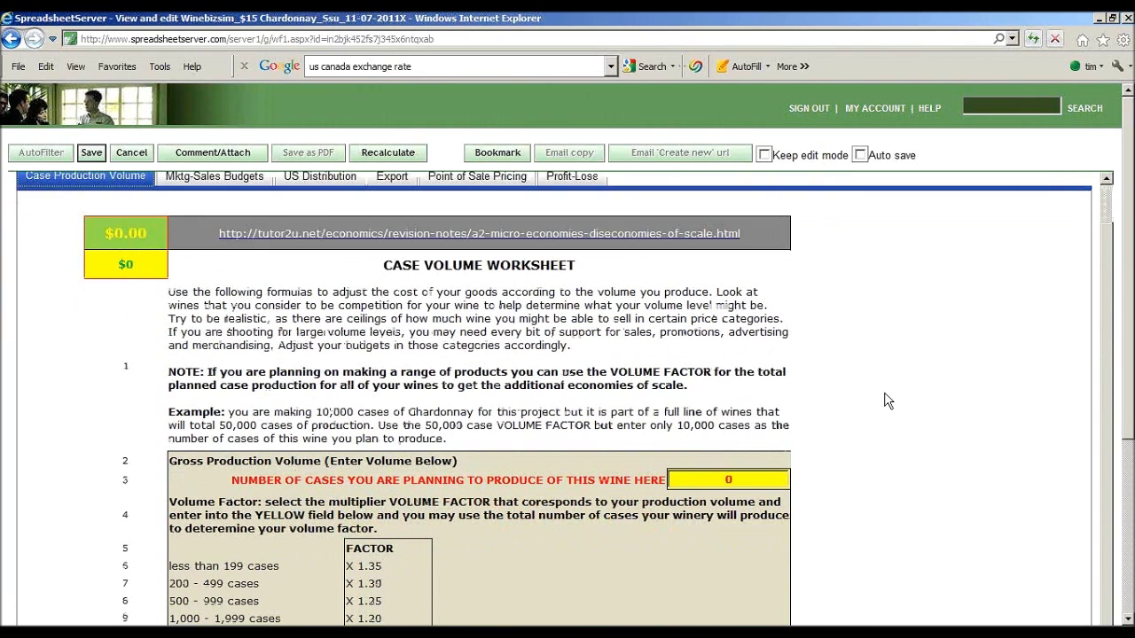
scroll(884, 399, "down", 2)
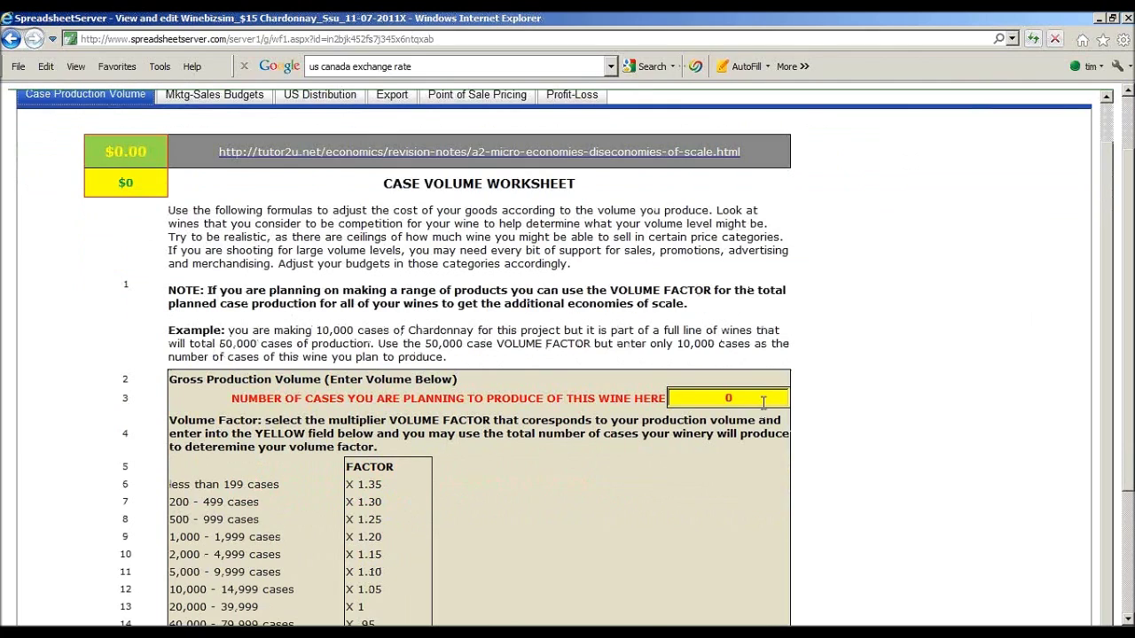
double_click(762, 402)
type("10000")
scroll(393, 418, "down", 2)
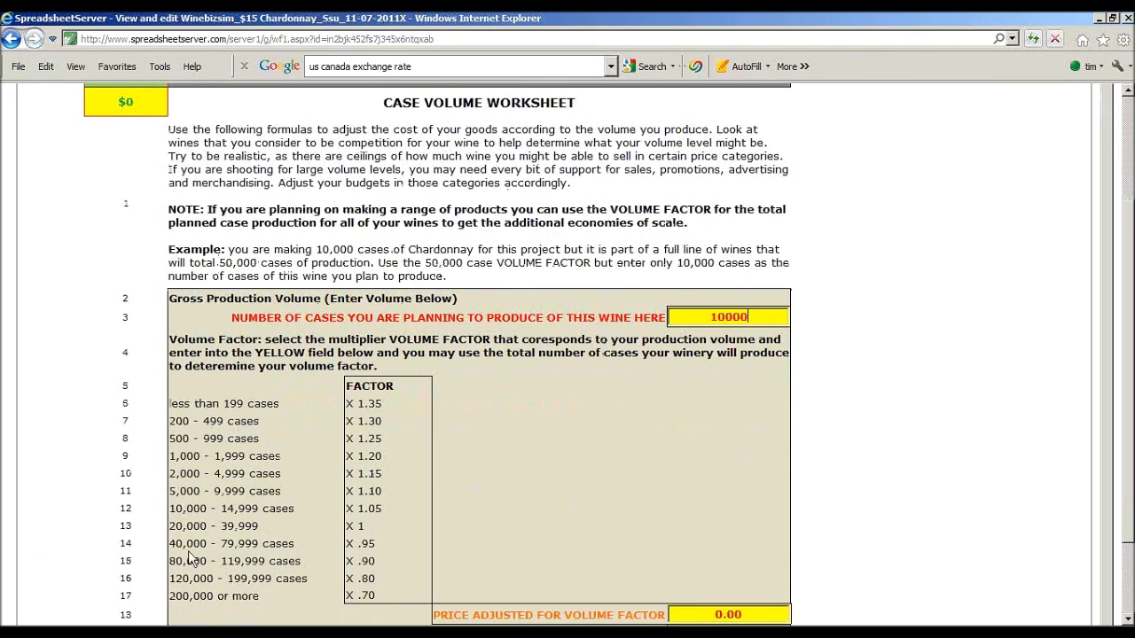
left_click(741, 614)
type(".95")
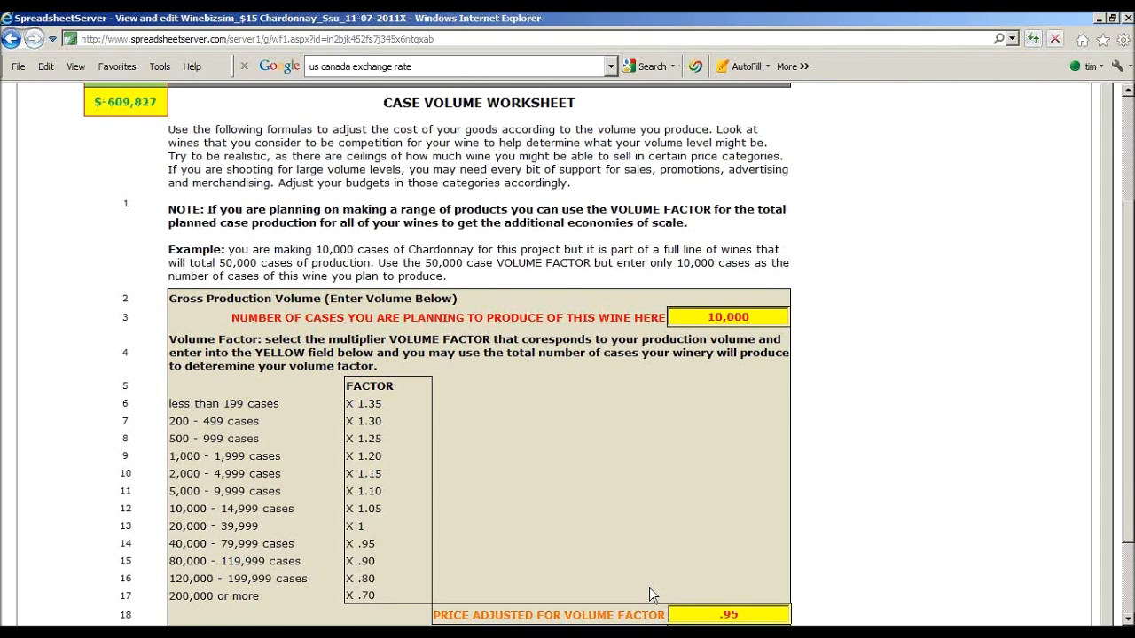
Switch to the Mktg-Sales Budgets worksheet.
scroll(284, 241, "up", 3)
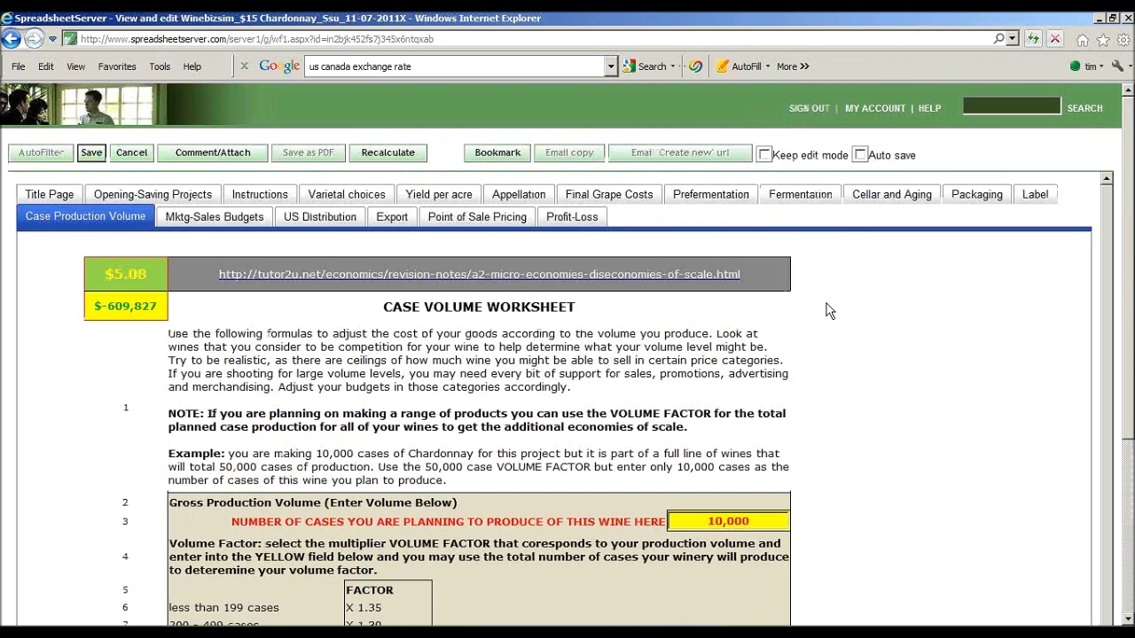
left_click(245, 229)
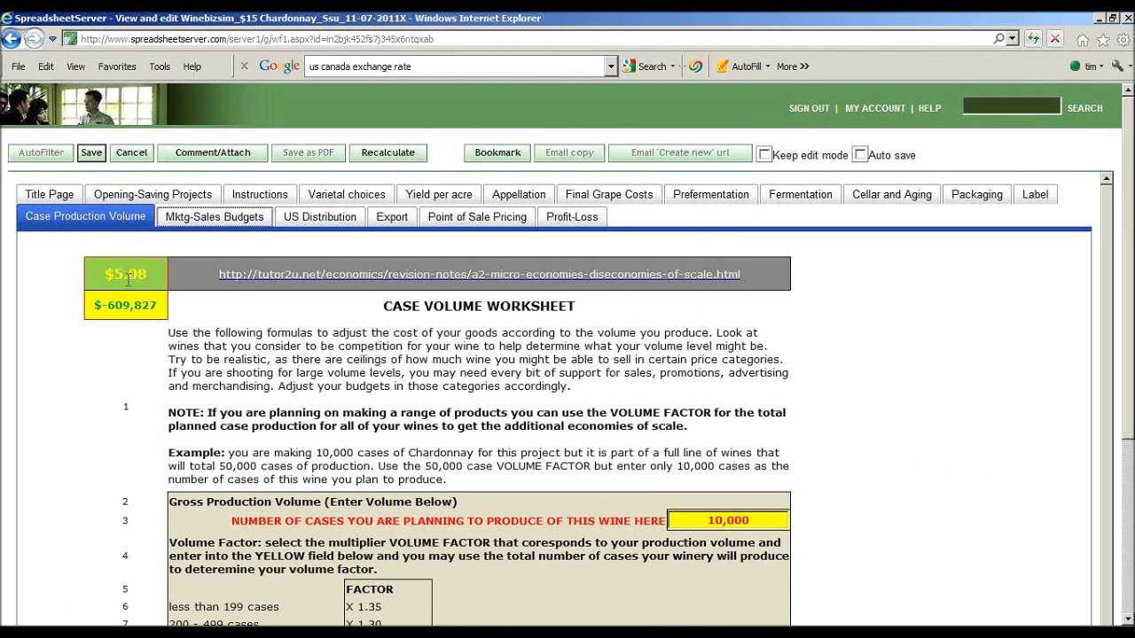
left_click(189, 220)
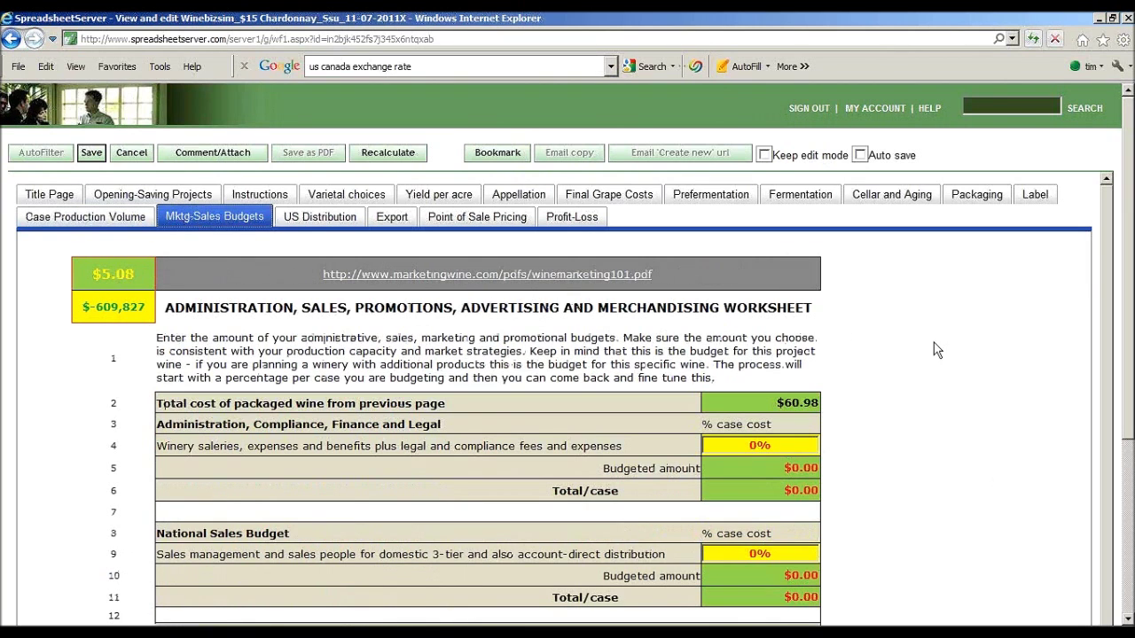
Set the administration budget to 2% and the national sales budget to 5%.
scroll(965, 357, "down", 3)
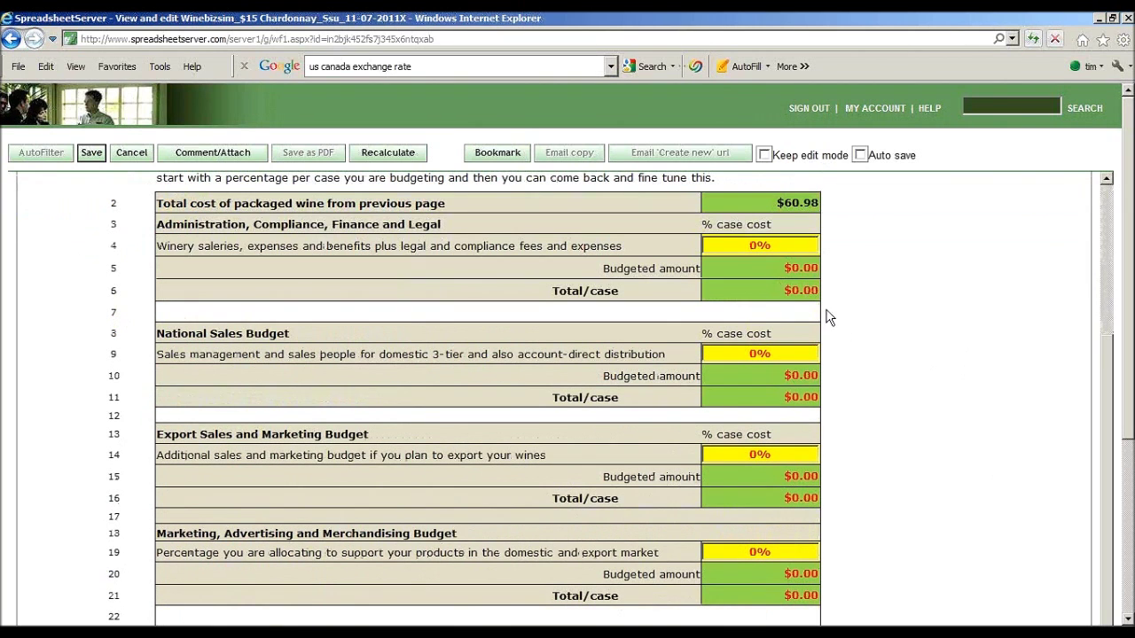
left_click(759, 245)
type("2")
key("Return")
left_click(754, 354)
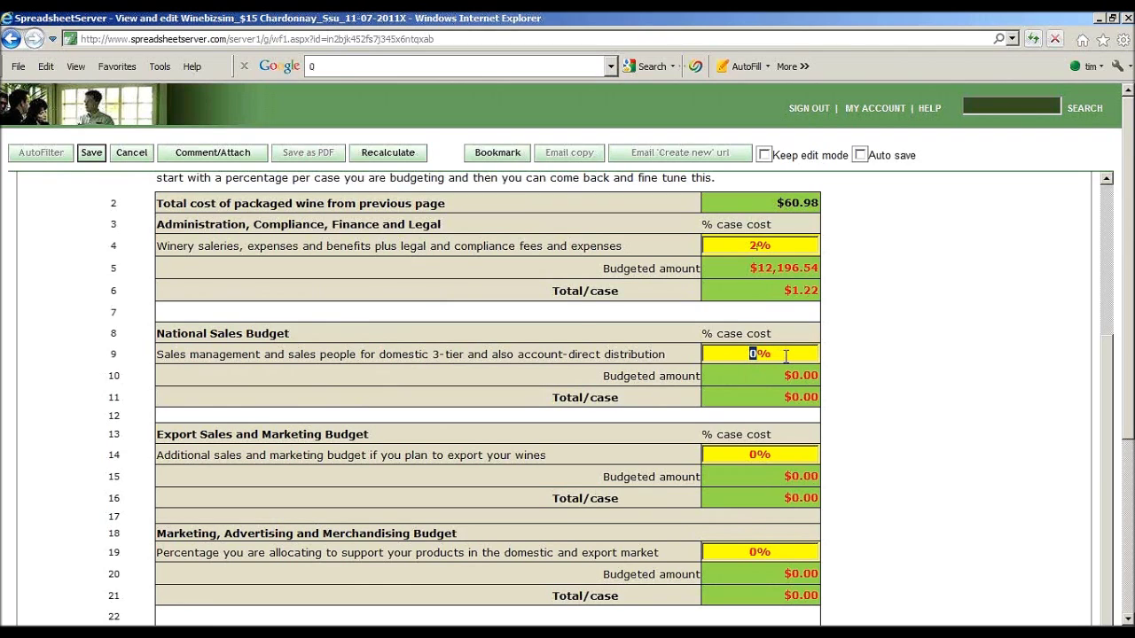
type("5")
key("Tab")
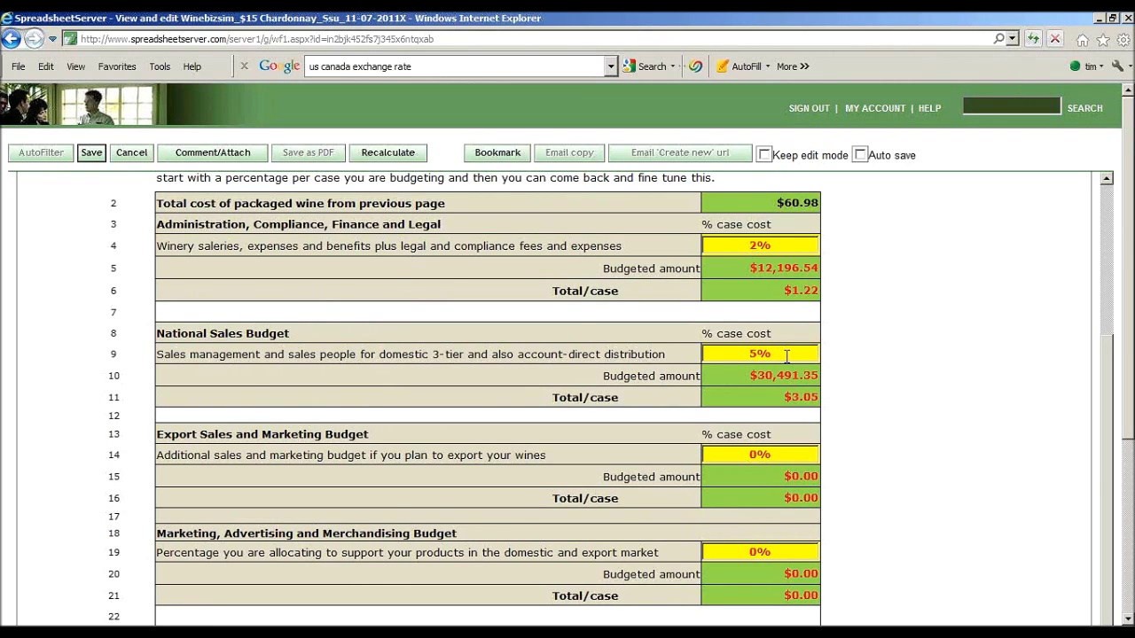
Set the export, marketing/merchandising and consumer direct budgets to 5% each.
left_click(764, 455)
type("5")
scroll(763, 390, "down", 3)
left_click(762, 390)
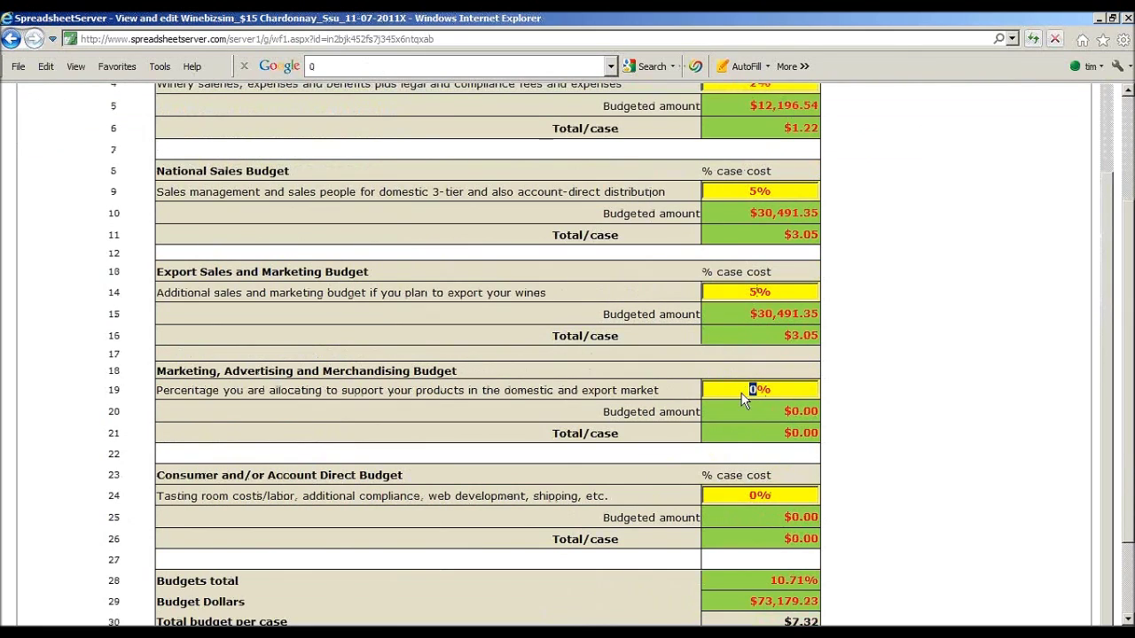
type("5")
left_click(886, 394)
scroll(886, 395, "down", 2)
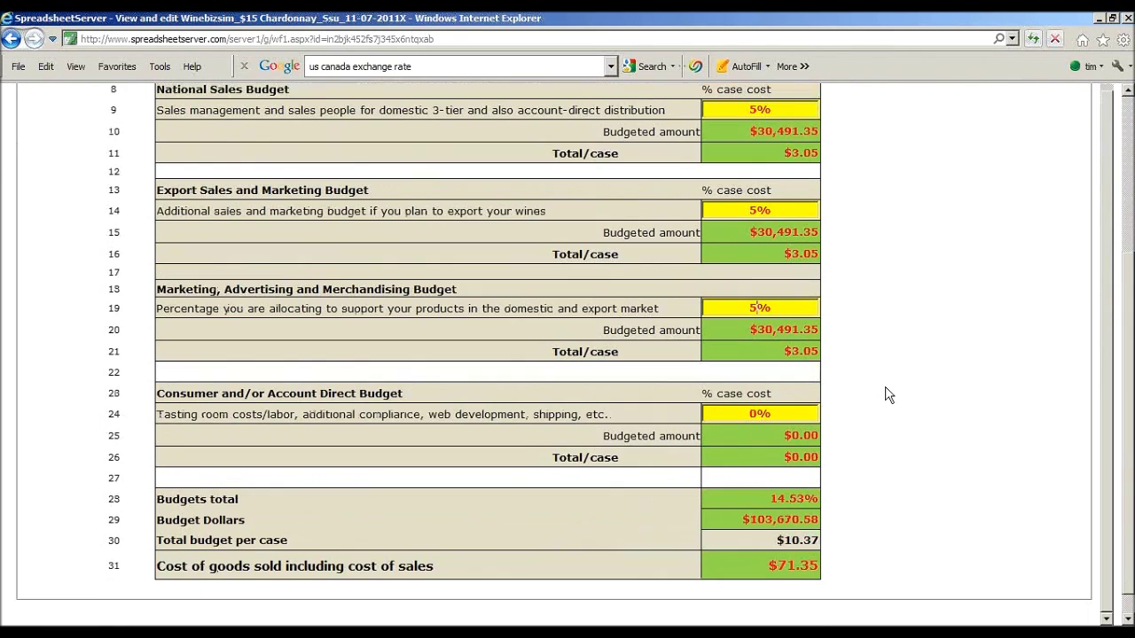
left_click(761, 417)
type("5")
left_click(978, 434)
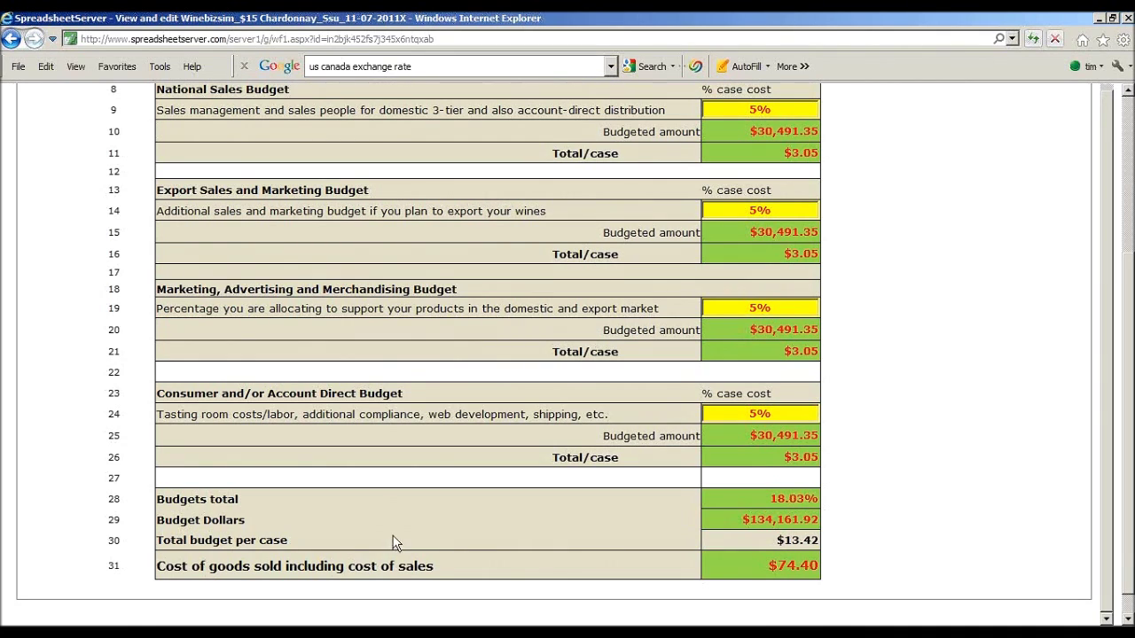
scroll(921, 402, "up", 5)
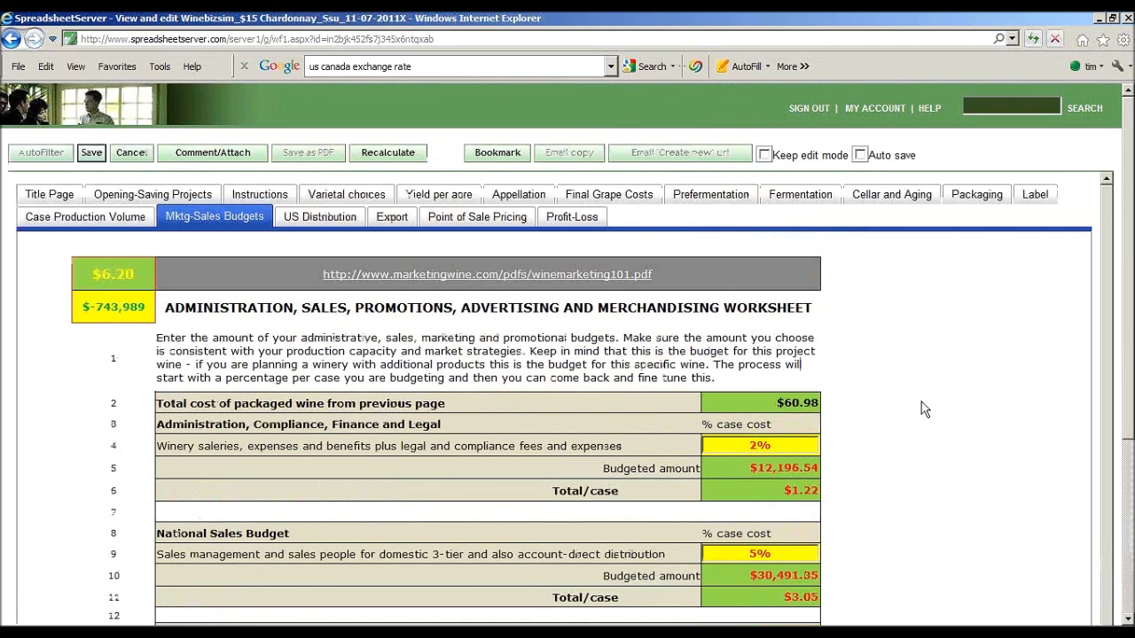
left_click(326, 221)
On US Distribution, set broker fees to 2% and the markup to distributor to 20%.
scroll(936, 416, "down", 2)
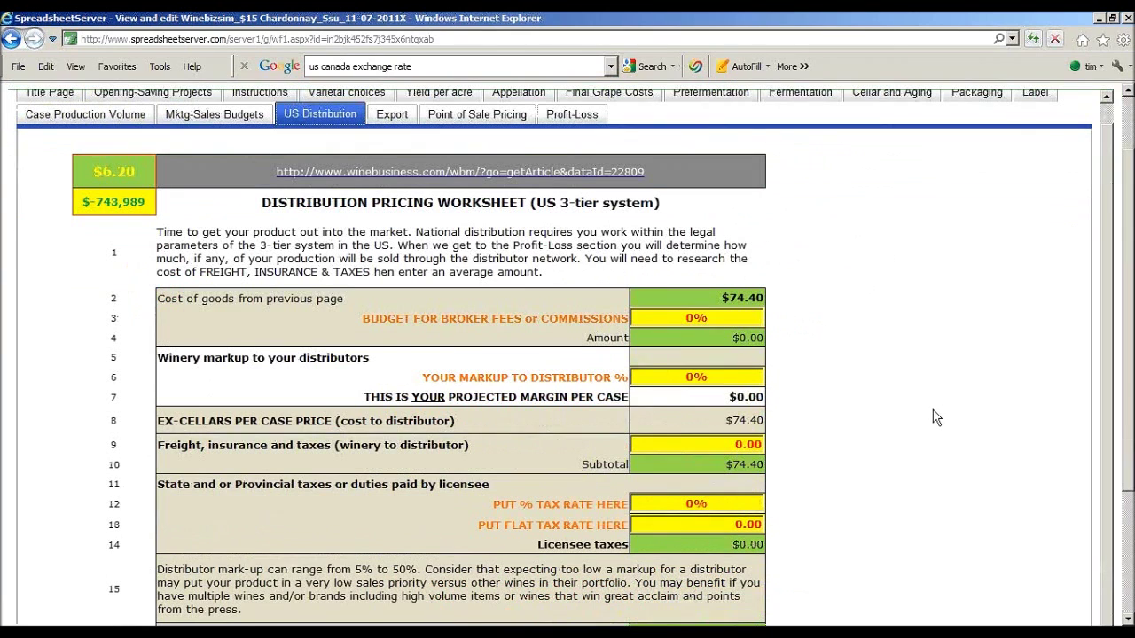
double_click(696, 321)
type("2")
key("Return")
double_click(690, 377)
type("2")
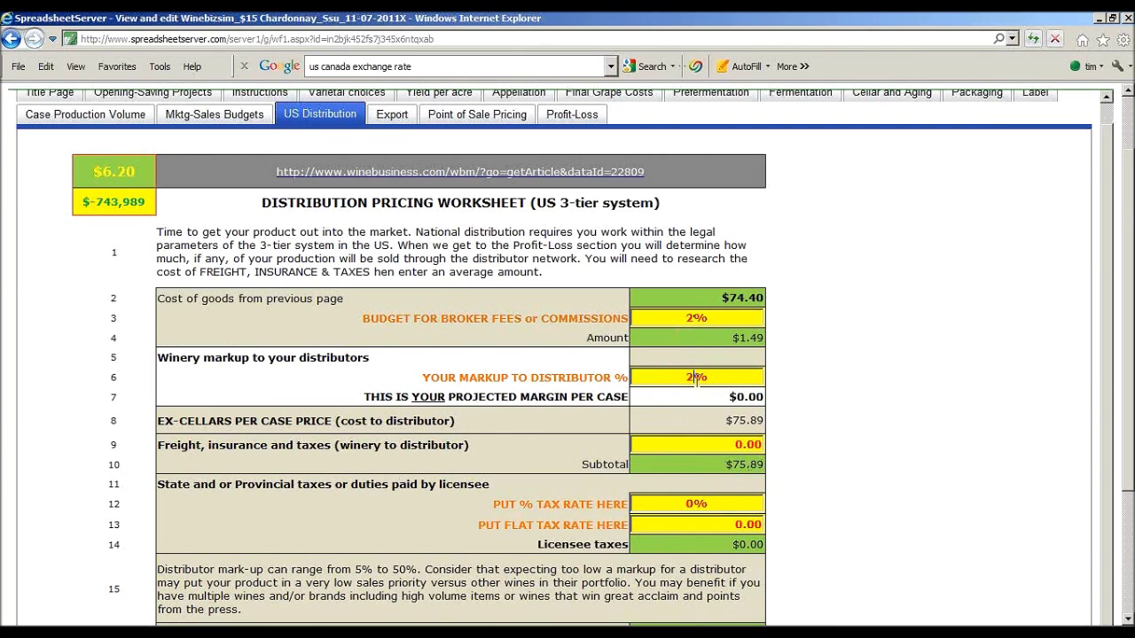
type("0")
key("Return")
Enter freight of 8, a 5% tax rate and a 25% distributor markup.
scroll(829, 380, "down", 2)
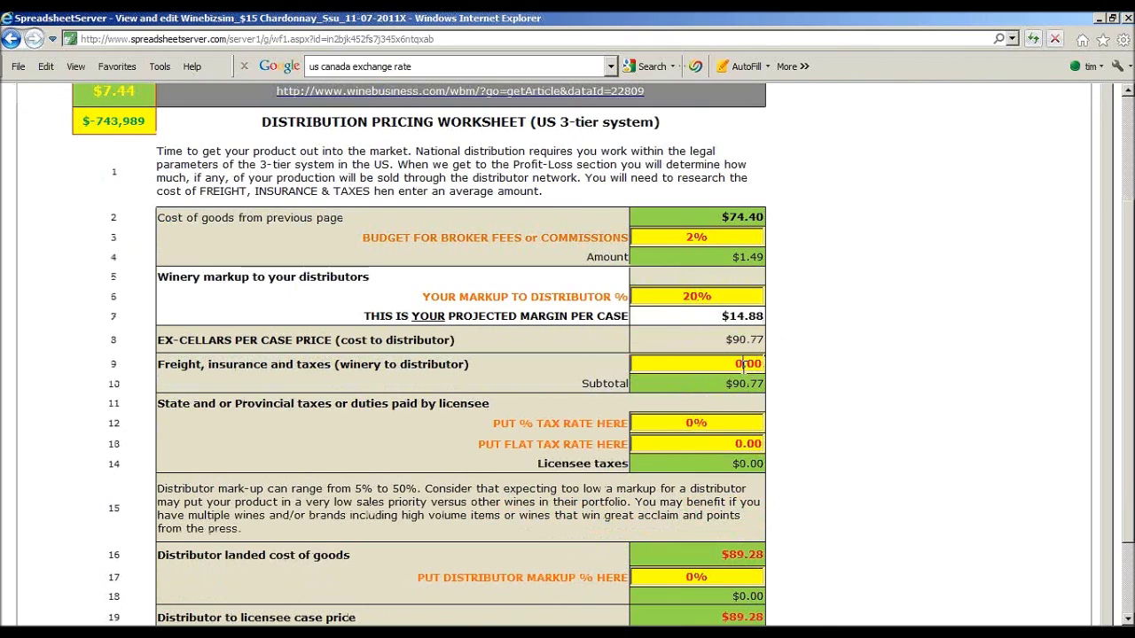
left_click_drag(742, 364, 734, 367)
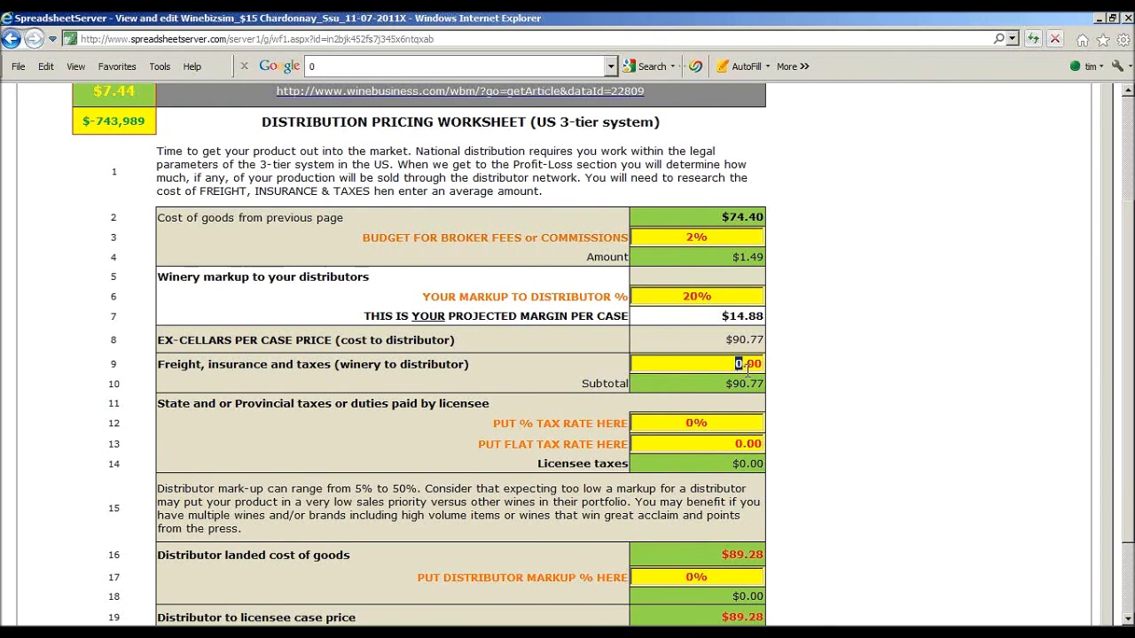
type("8")
scroll(795, 370, "down", 3)
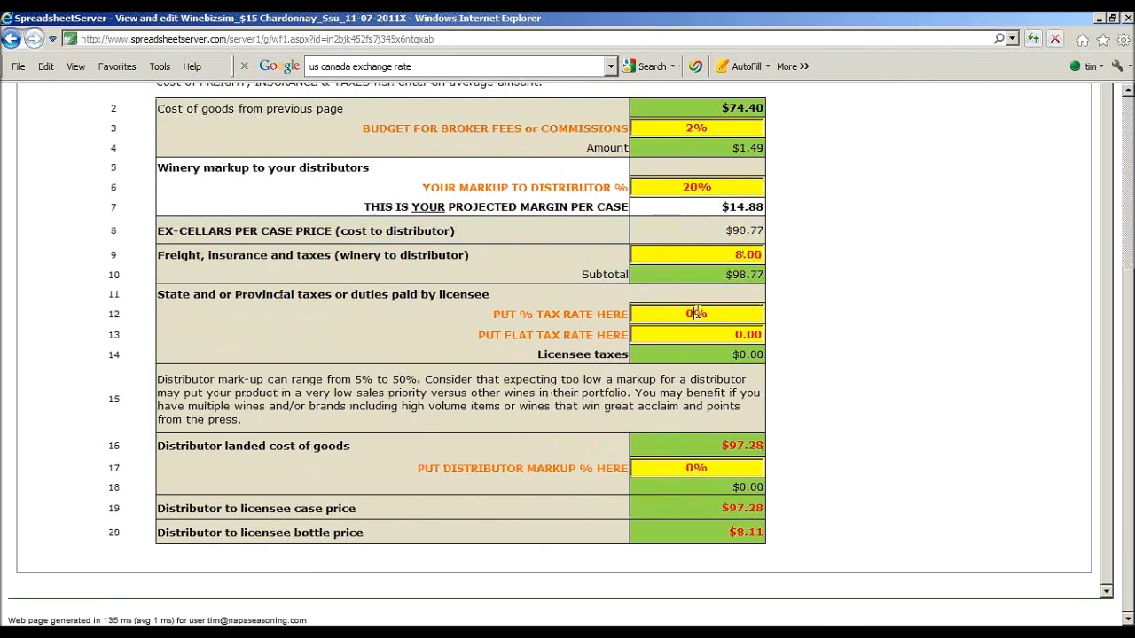
left_click_drag(696, 313, 675, 311)
type("5")
key("Tab")
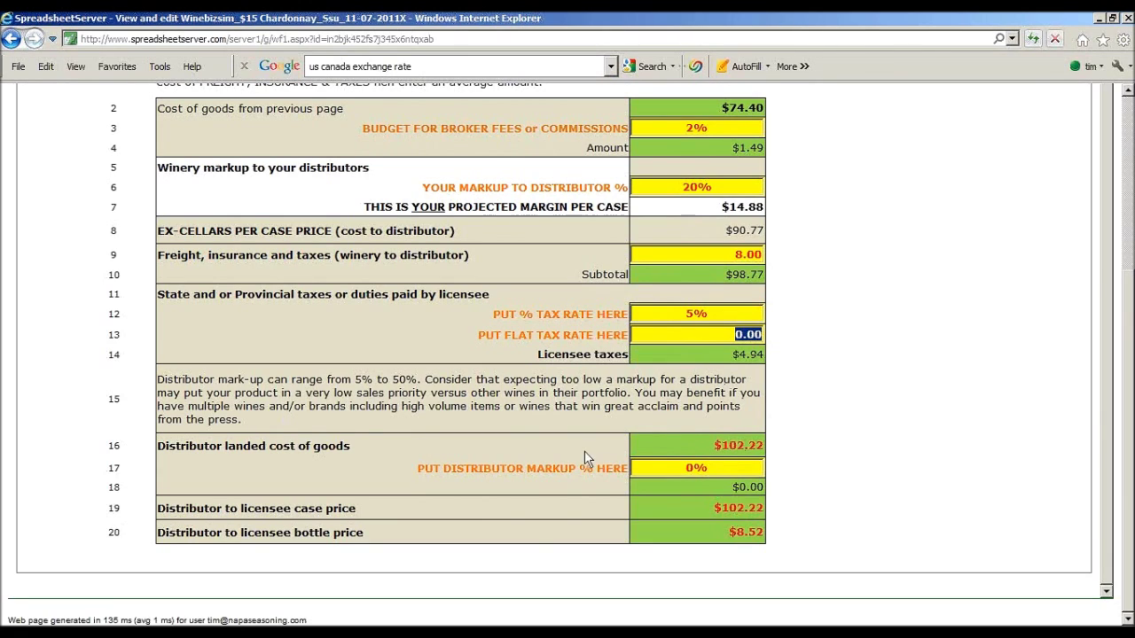
left_click_drag(696, 468, 676, 478)
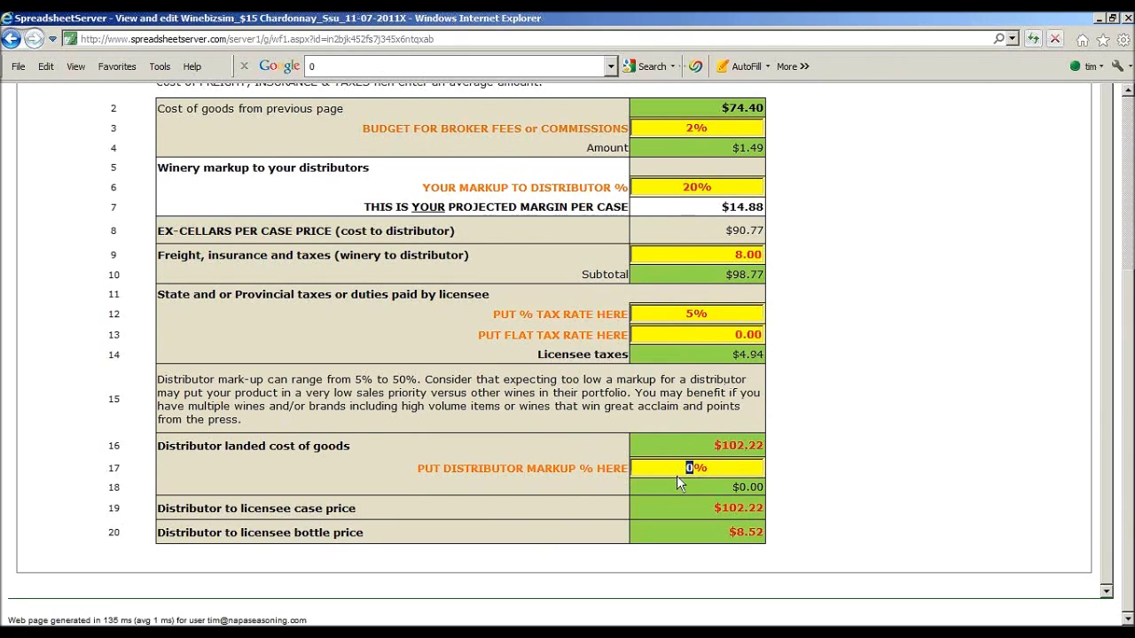
type("25")
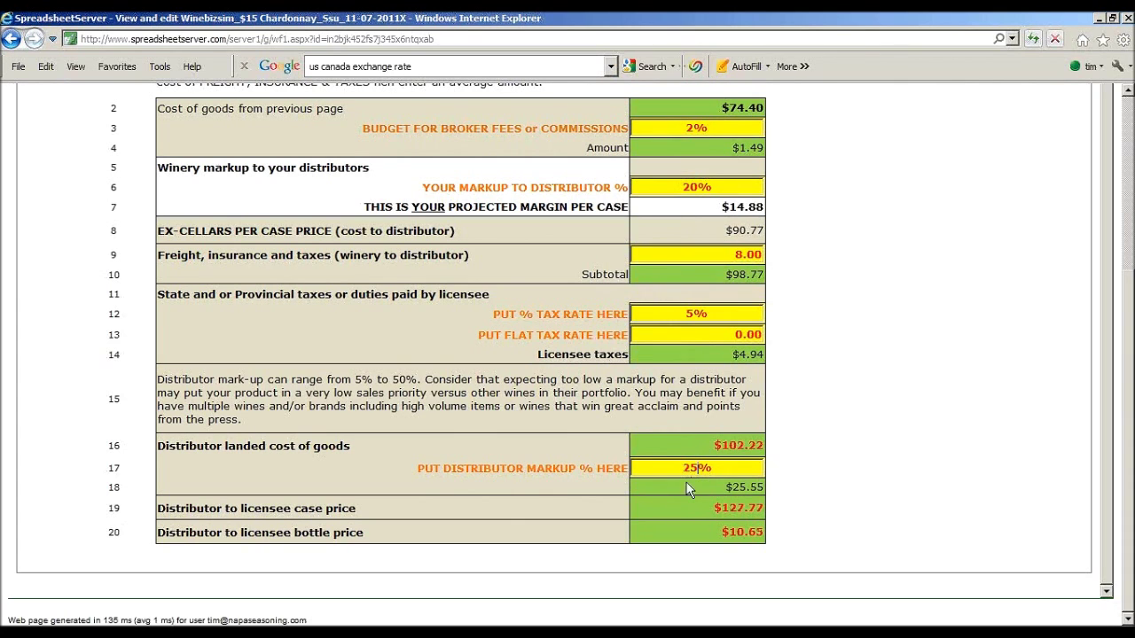
scroll(1043, 493, "up", 5)
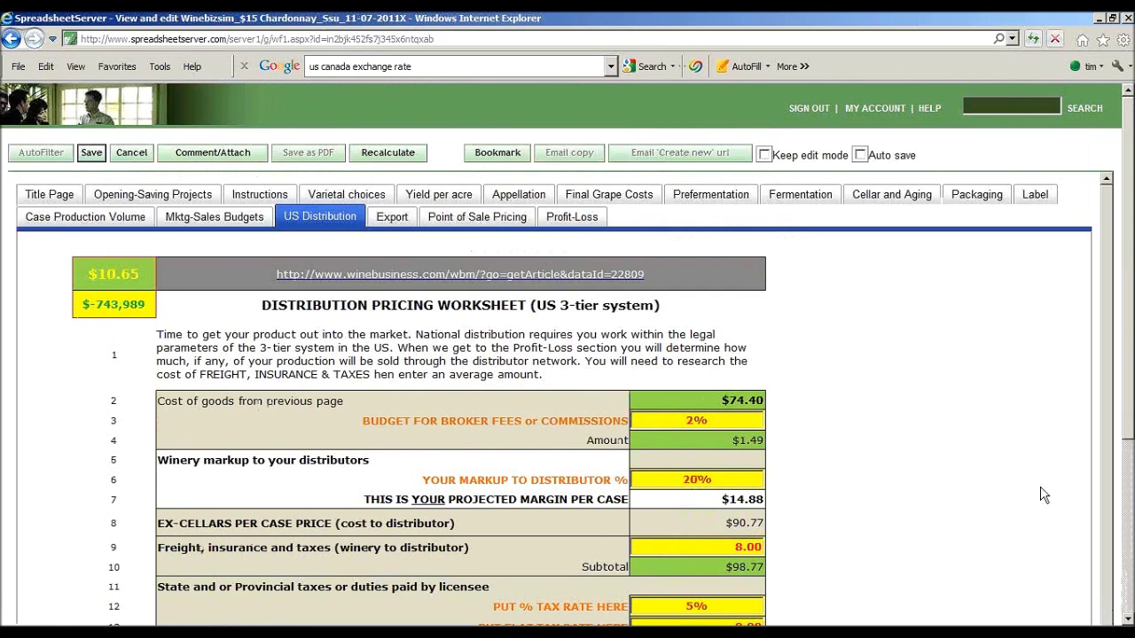
On the Export sheet, enter 10% broker fees and a 33% importer markup.
left_click(394, 220)
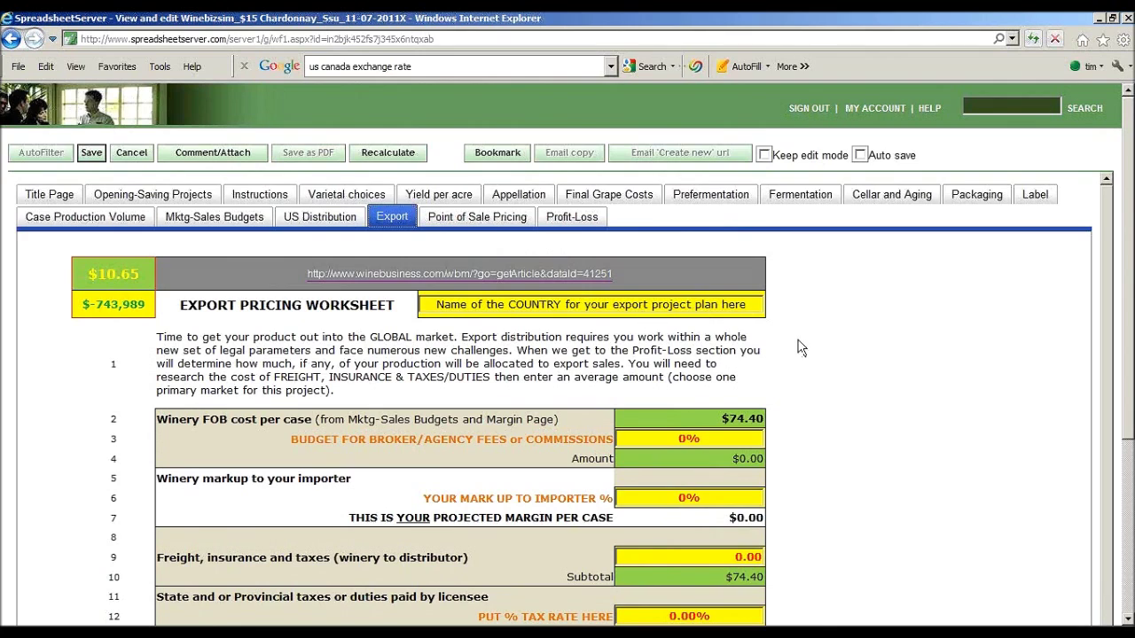
scroll(809, 348, "down", 2)
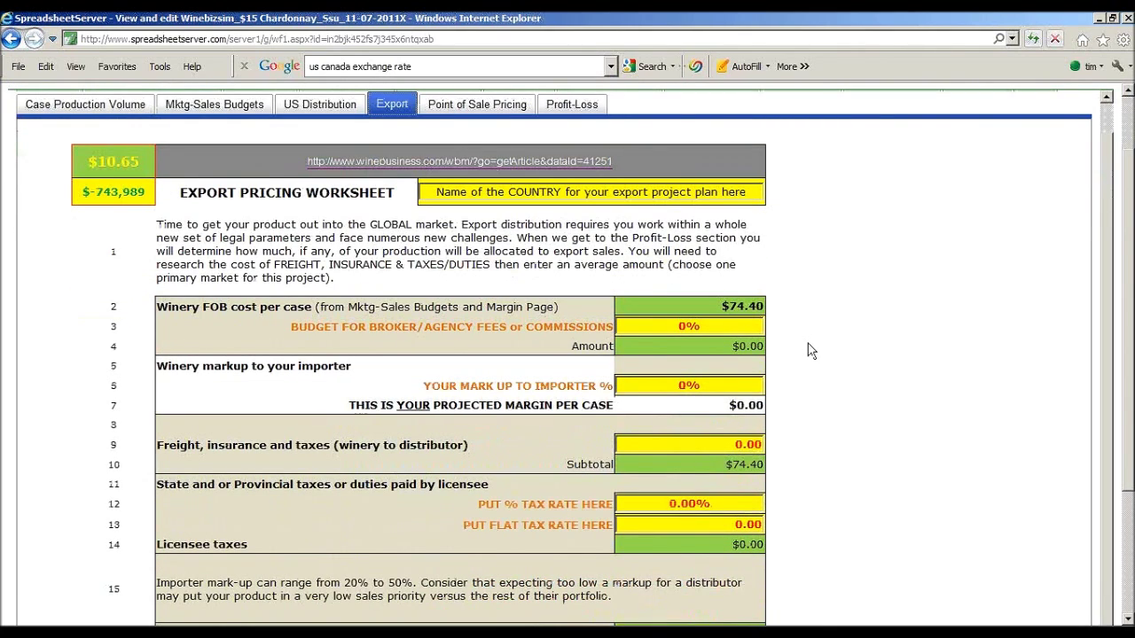
left_click(689, 328)
type("1")
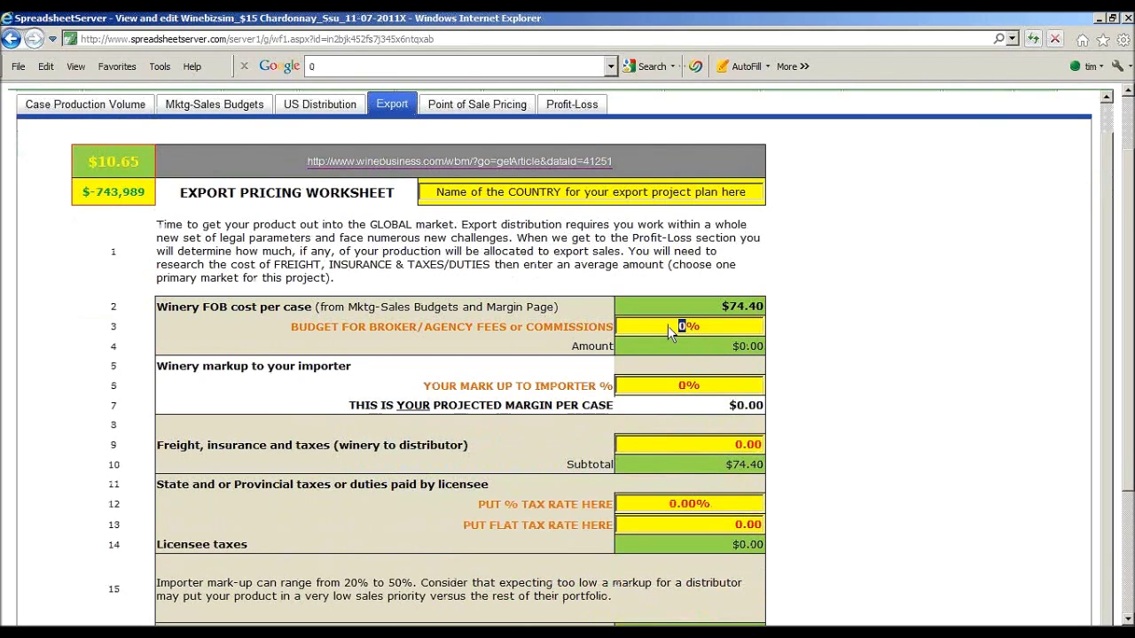
type("0")
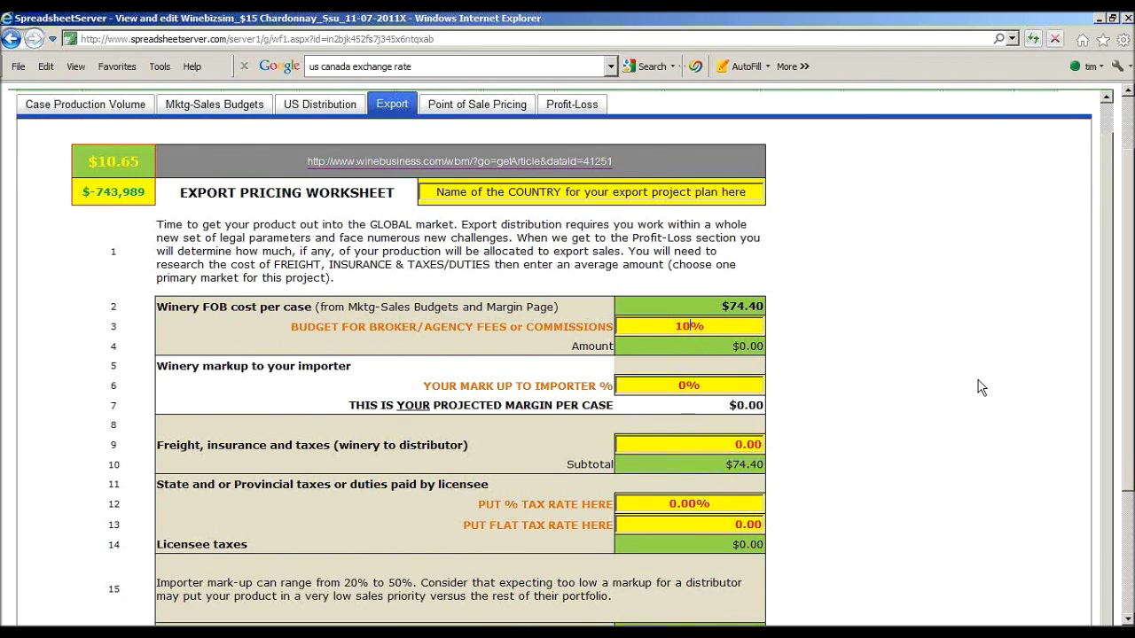
left_click(962, 381)
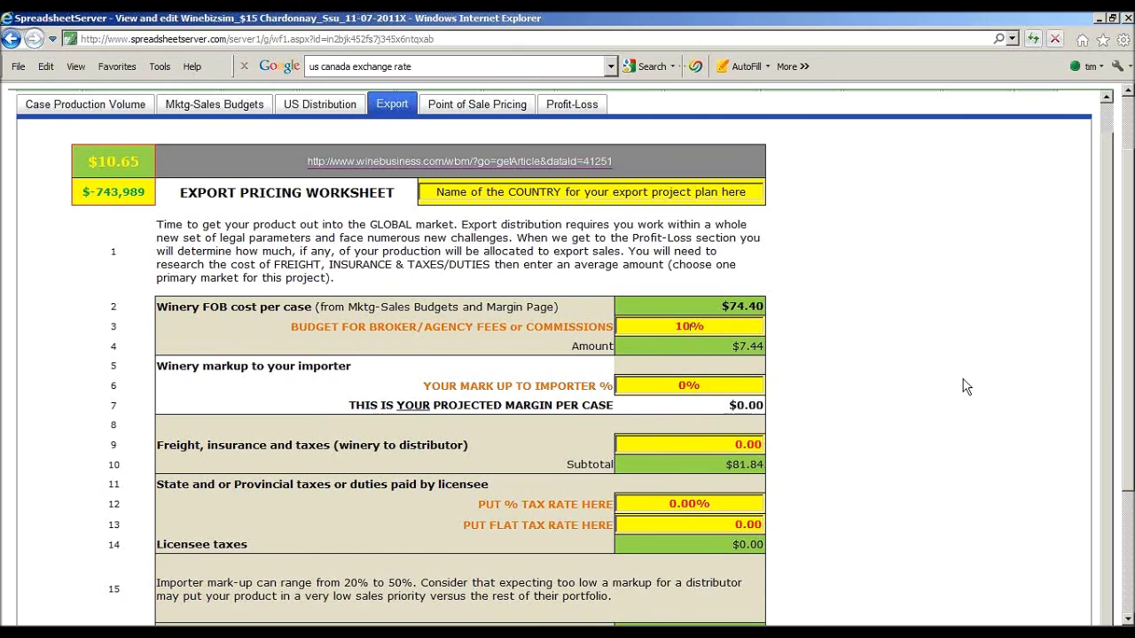
left_click(688, 386)
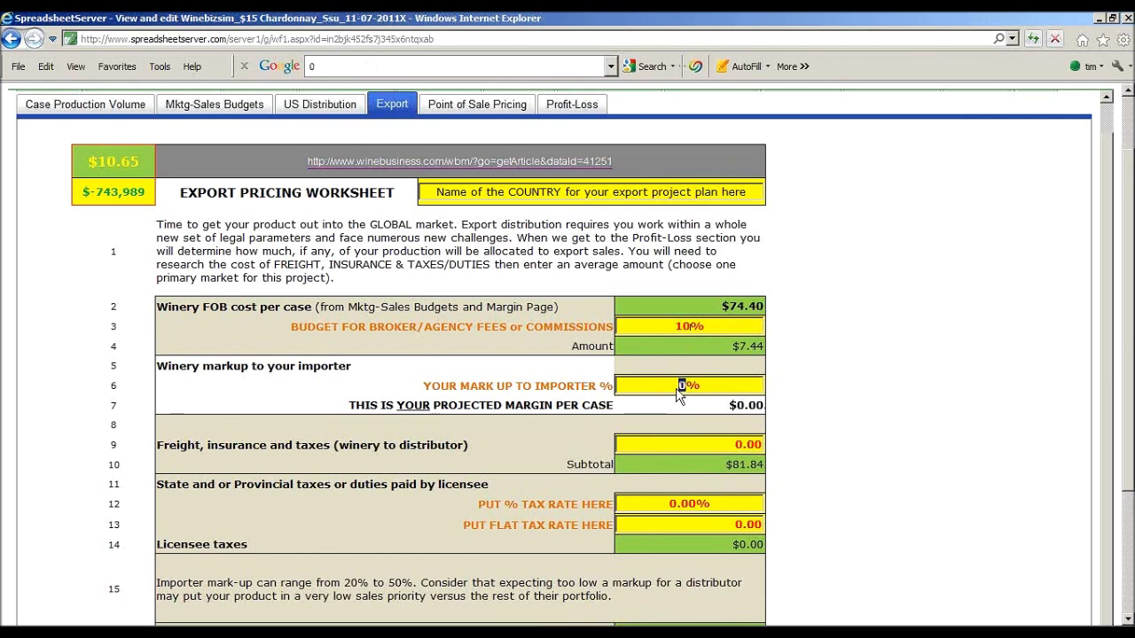
type("33")
left_click(922, 424)
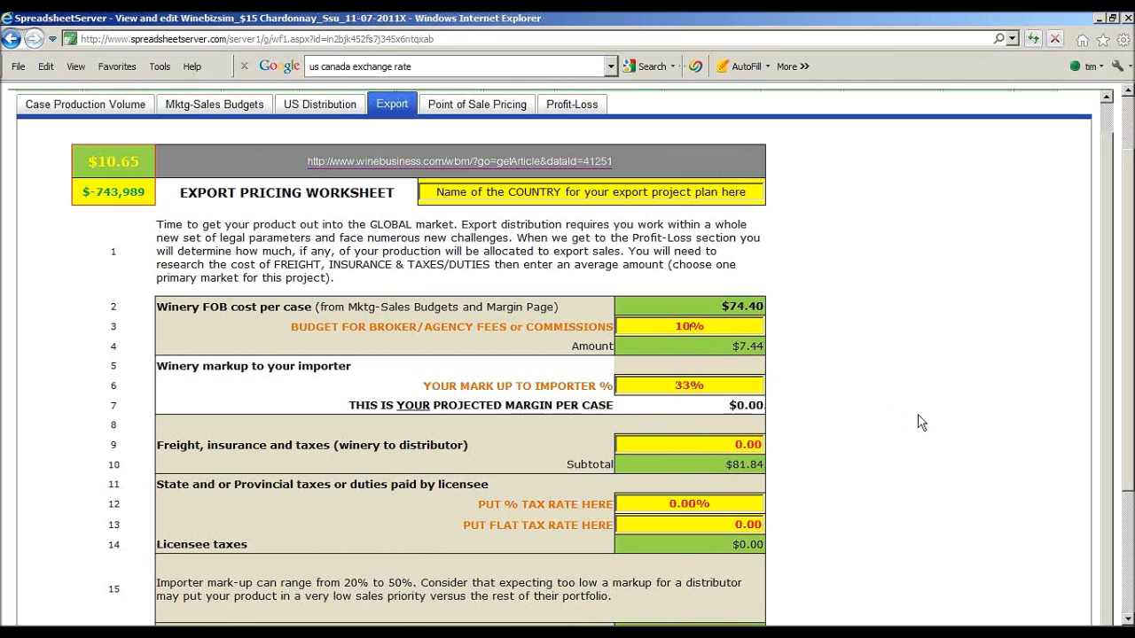
Enter 18 freight, a 20% tax rate and a 50% importer markup in row 17.
left_click(741, 444)
type("18")
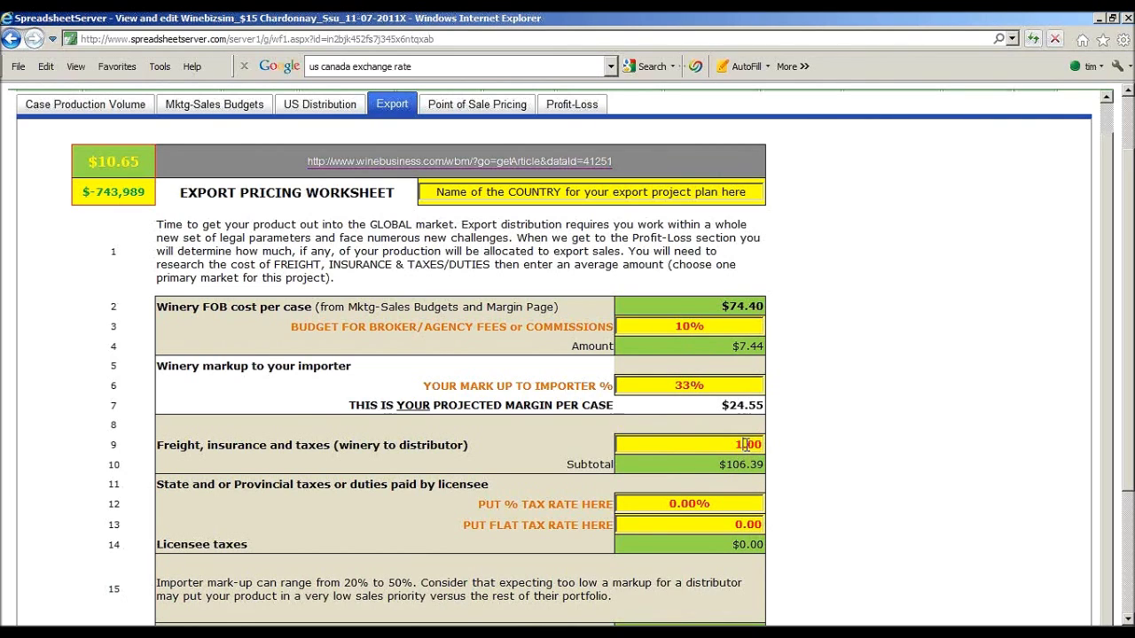
scroll(913, 434, "down", 3)
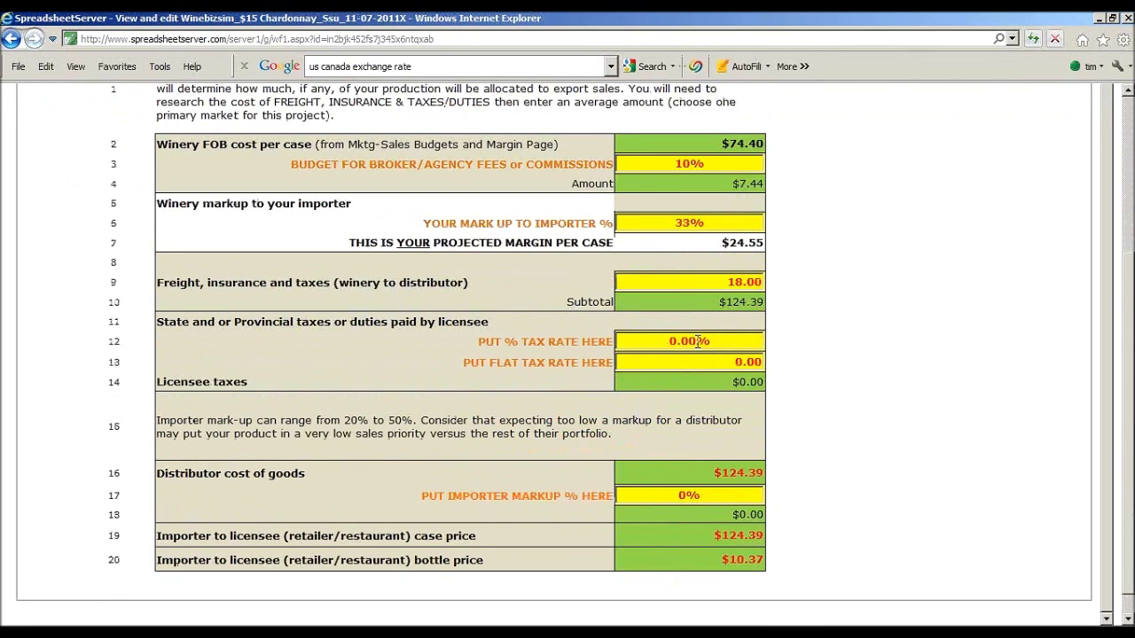
left_click_drag(698, 342, 667, 343)
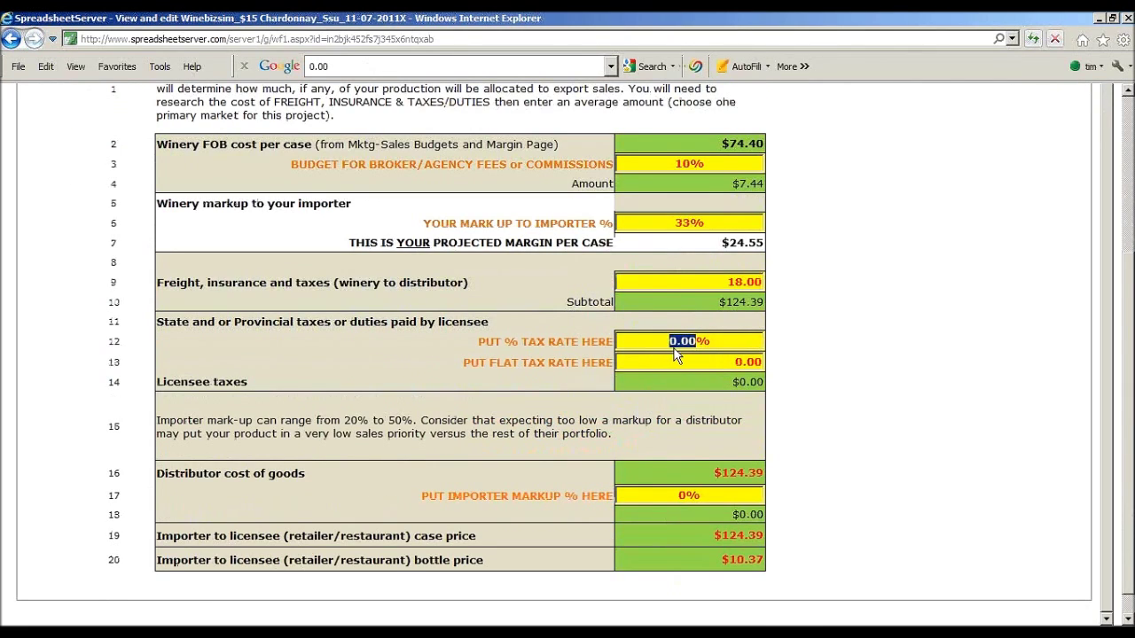
type("20")
key("Tab")
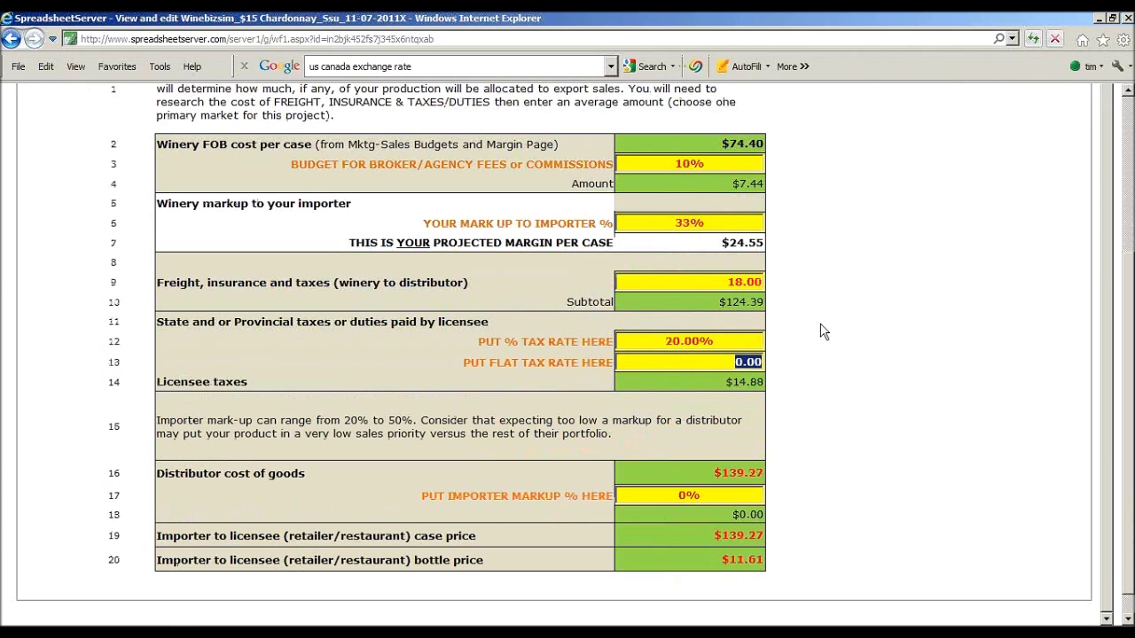
scroll(926, 337, "down", 1)
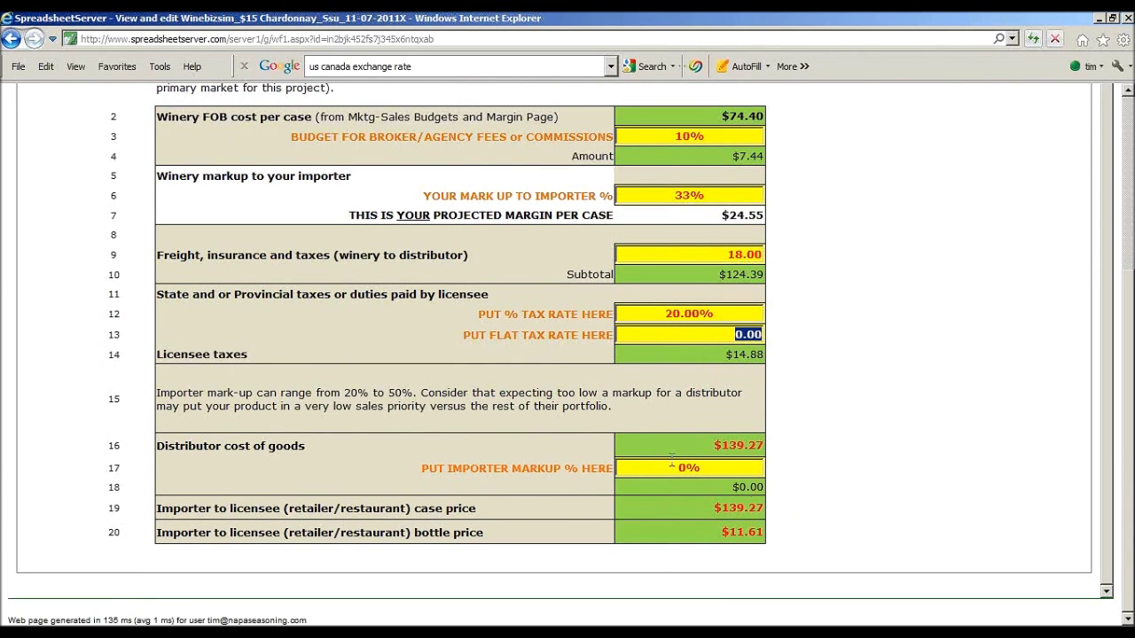
left_click_drag(687, 468, 671, 471)
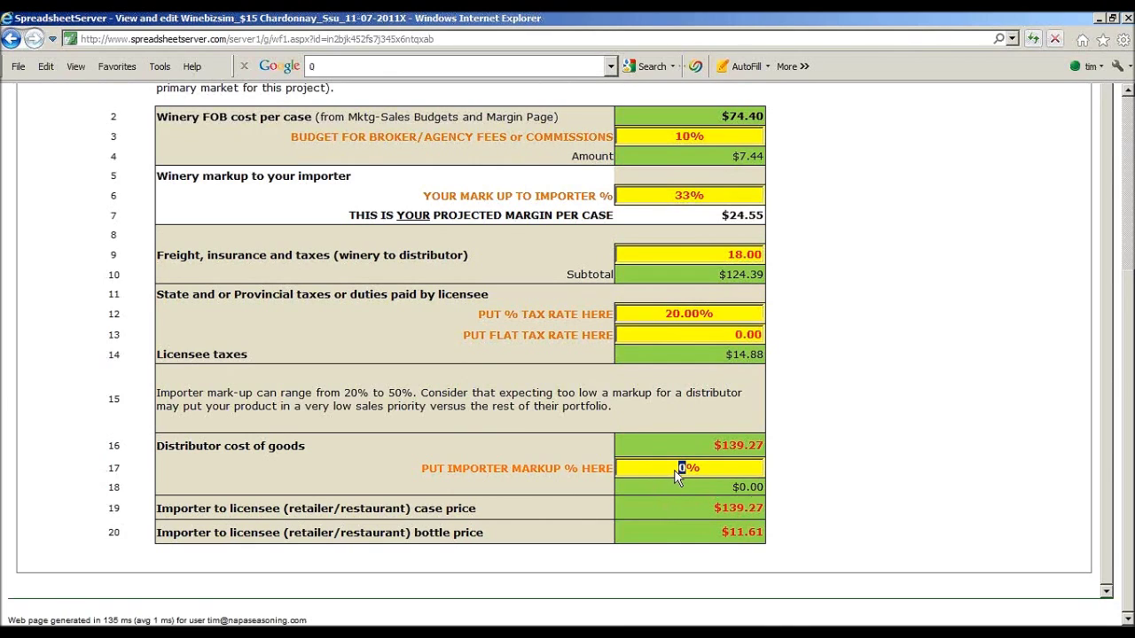
key("Left")
type("5")
key("Return")
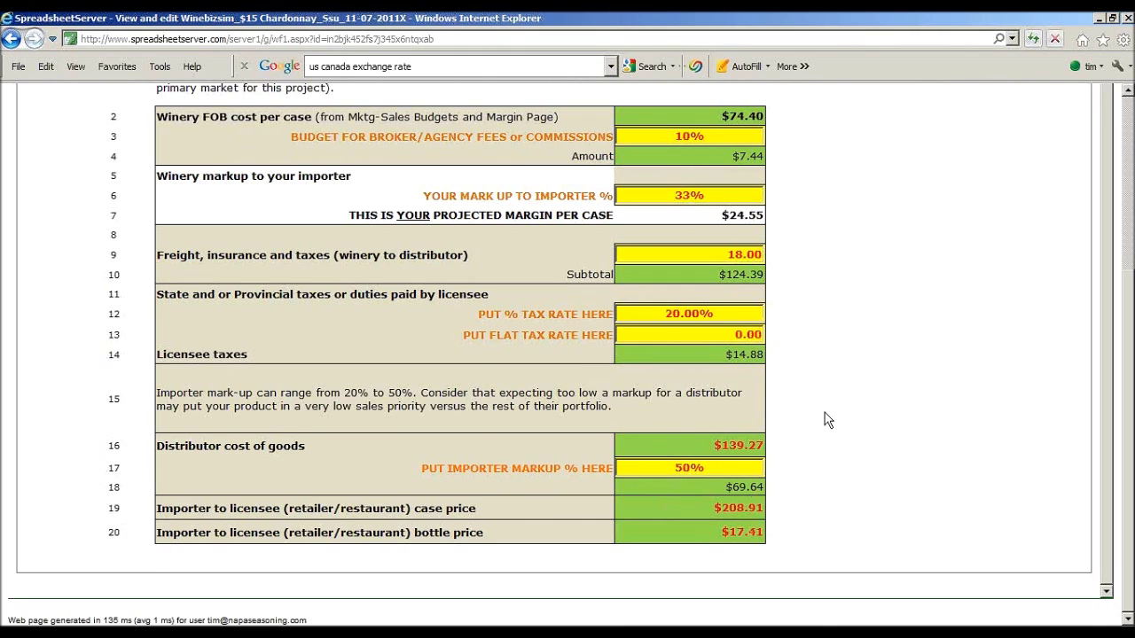
Correct the 33% markup to 20%, giving $16.20 per bottle.
scroll(822, 416, "up", 3)
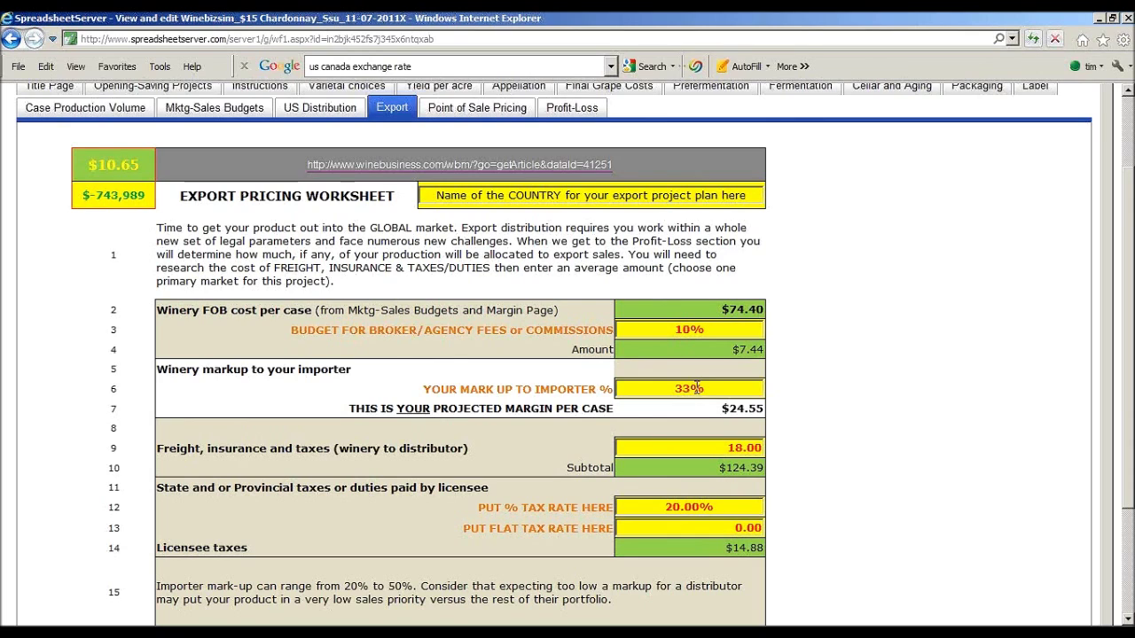
left_click_drag(690, 388, 665, 392)
type("20")
left_click(864, 370)
scroll(864, 371, "down", 3)
scroll(863, 372, "up", 4)
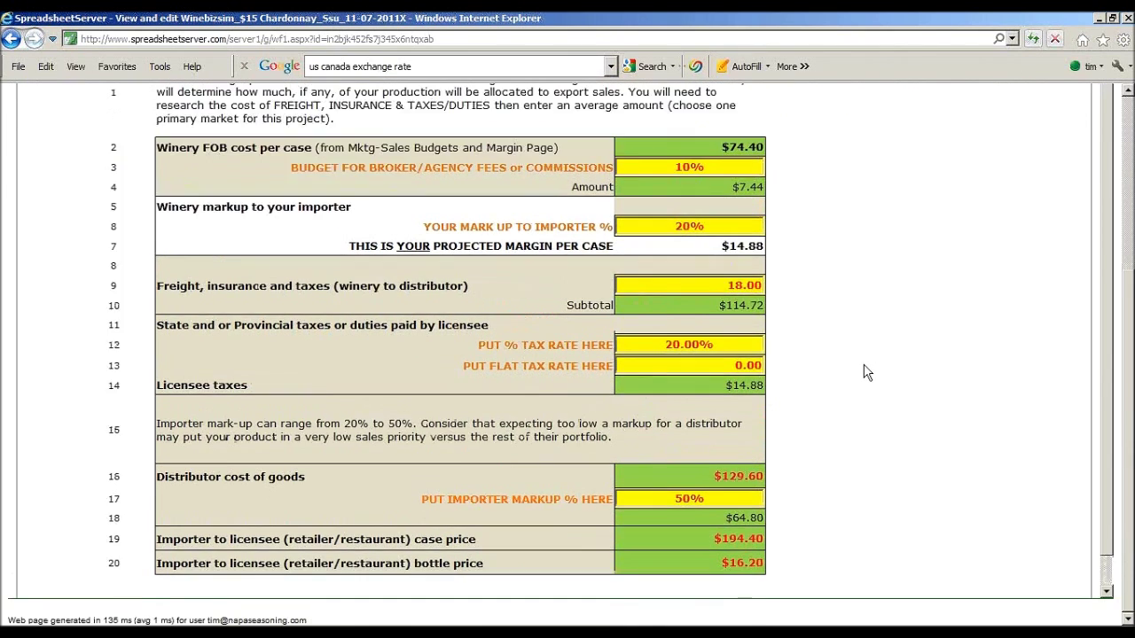
On Point of Sale Pricing, set direct-to-consumer markup to 120% and retail/restaurant markup to 80%.
left_click(516, 220)
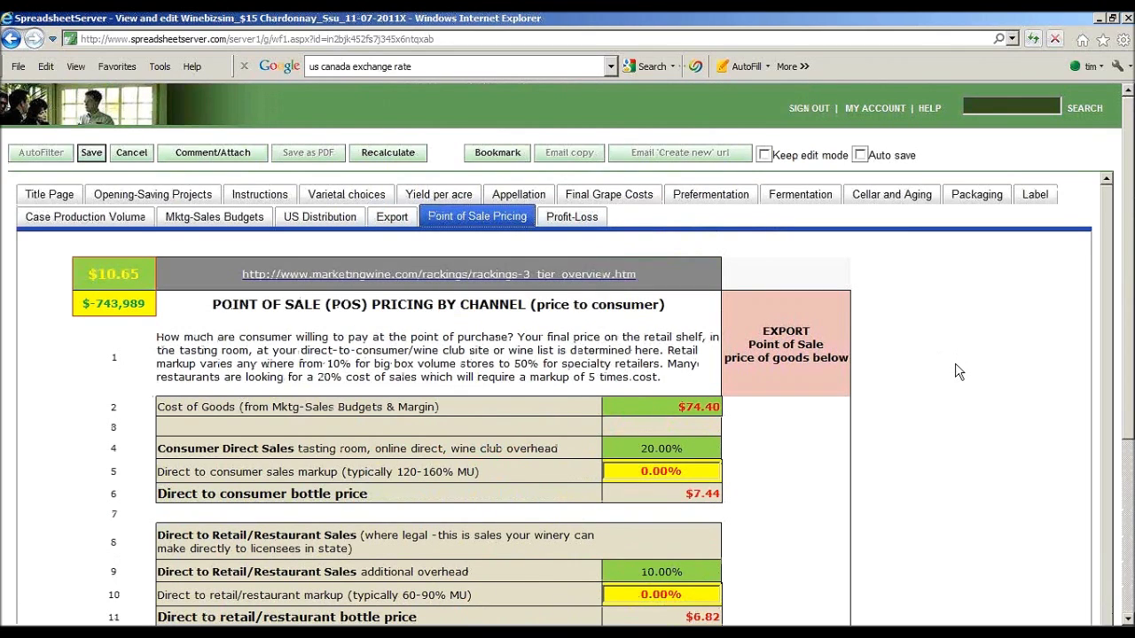
scroll(957, 371, "down", 3)
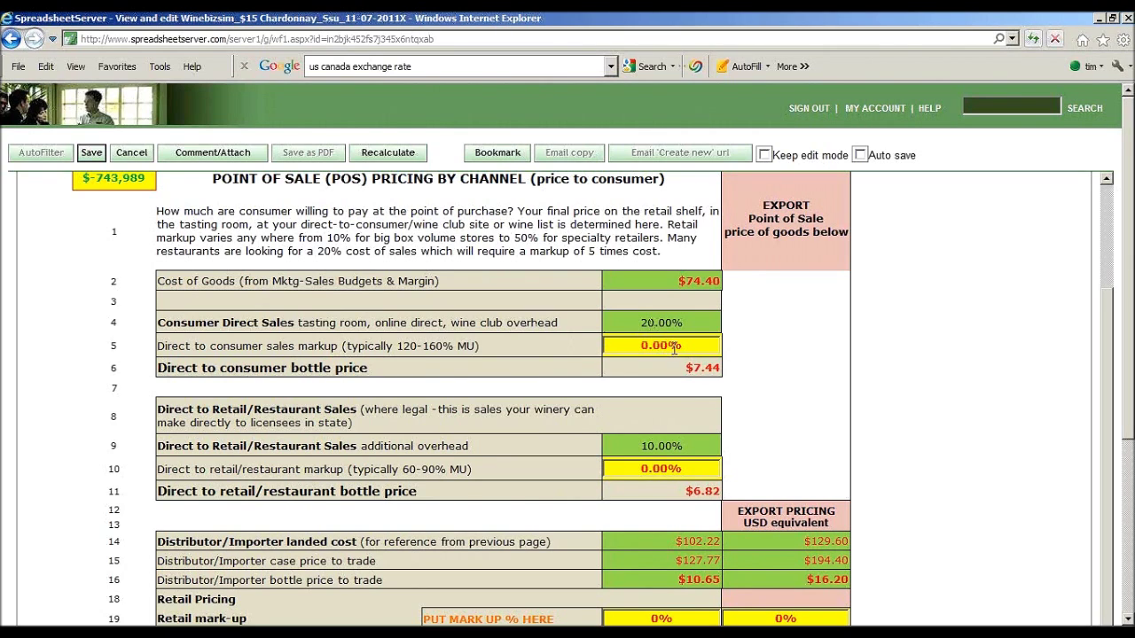
double_click(668, 345)
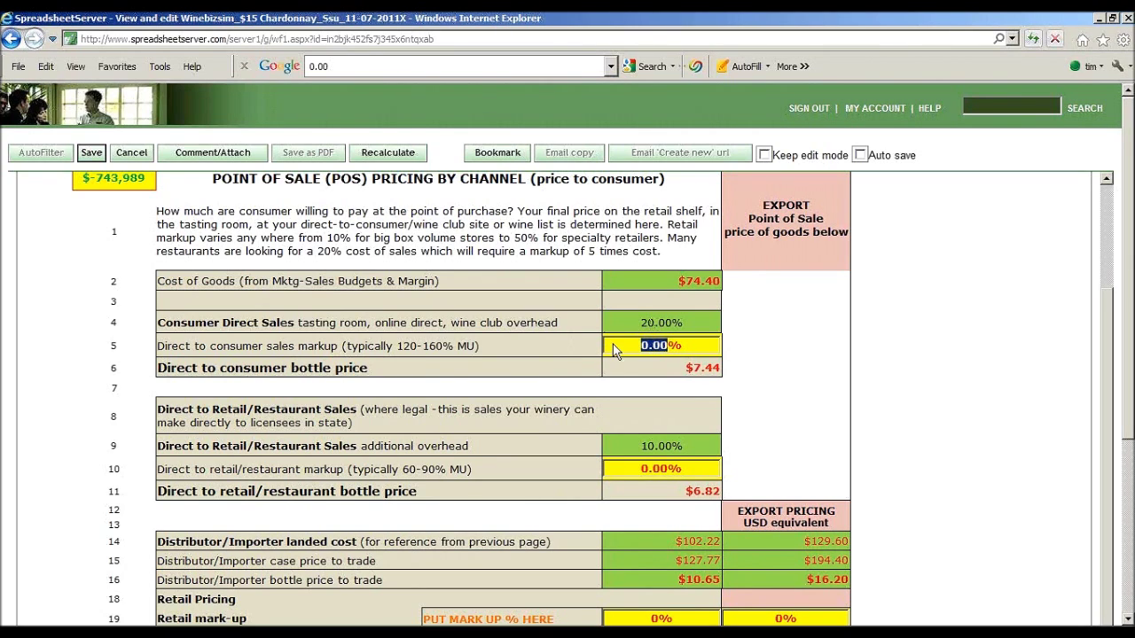
type("120")
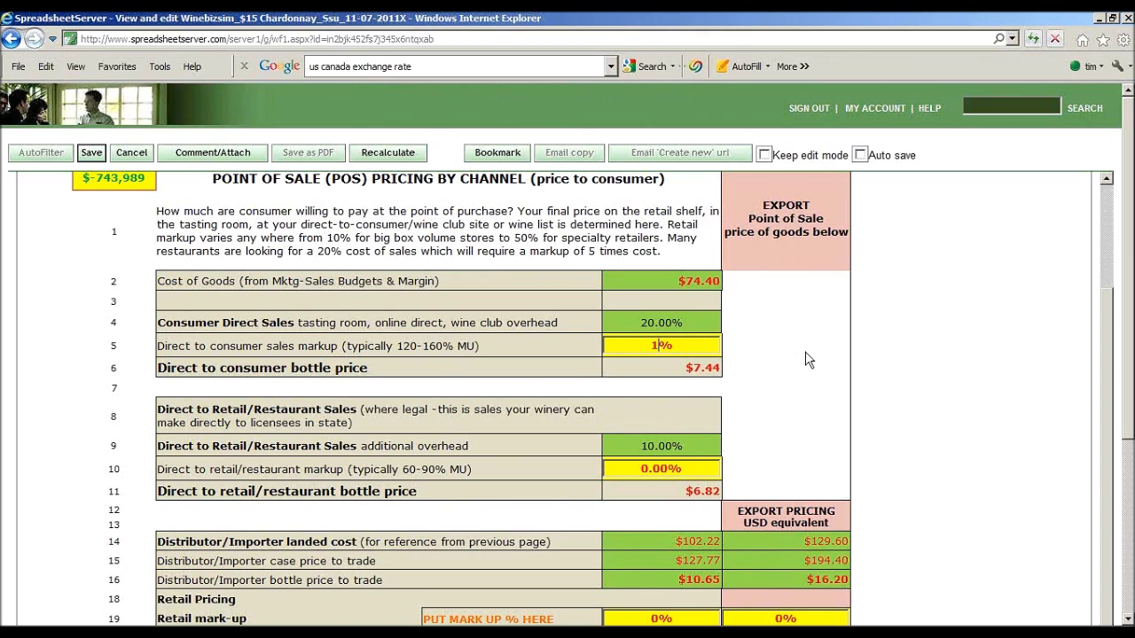
left_click(882, 360)
scroll(904, 370, "down", 2)
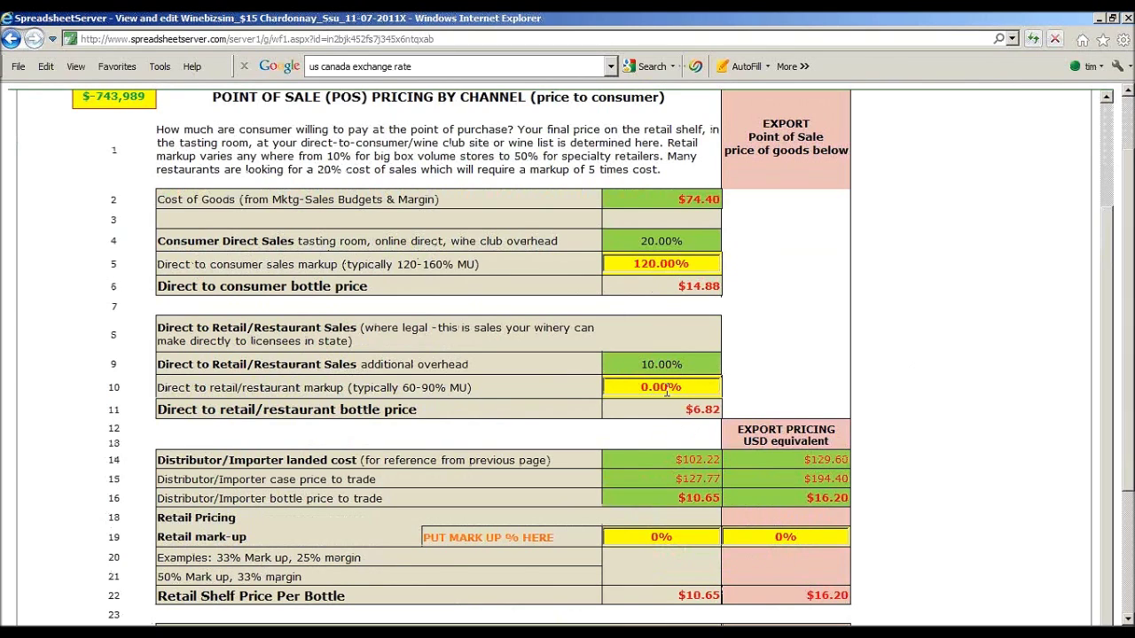
left_click_drag(669, 390, 623, 388)
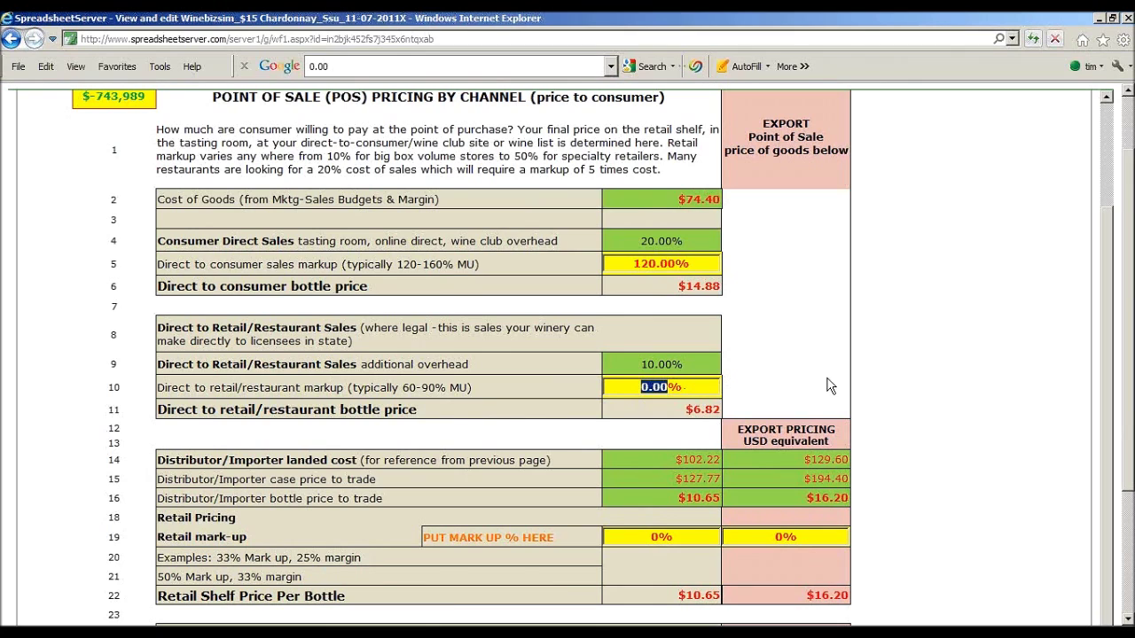
type("80")
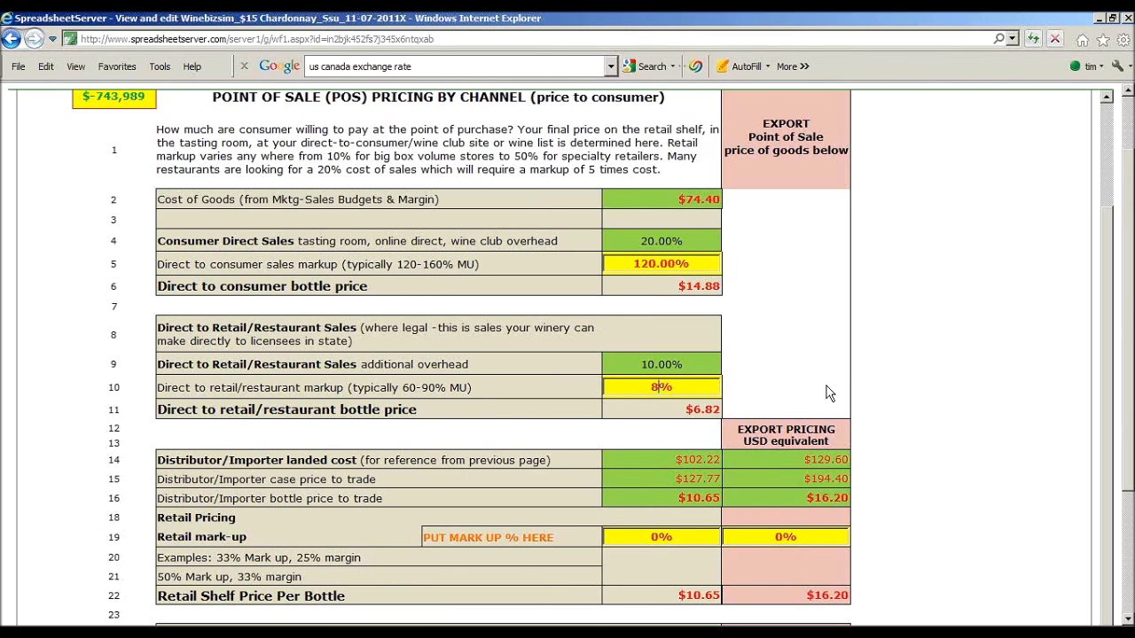
left_click(942, 409)
scroll(945, 412, "down", 1)
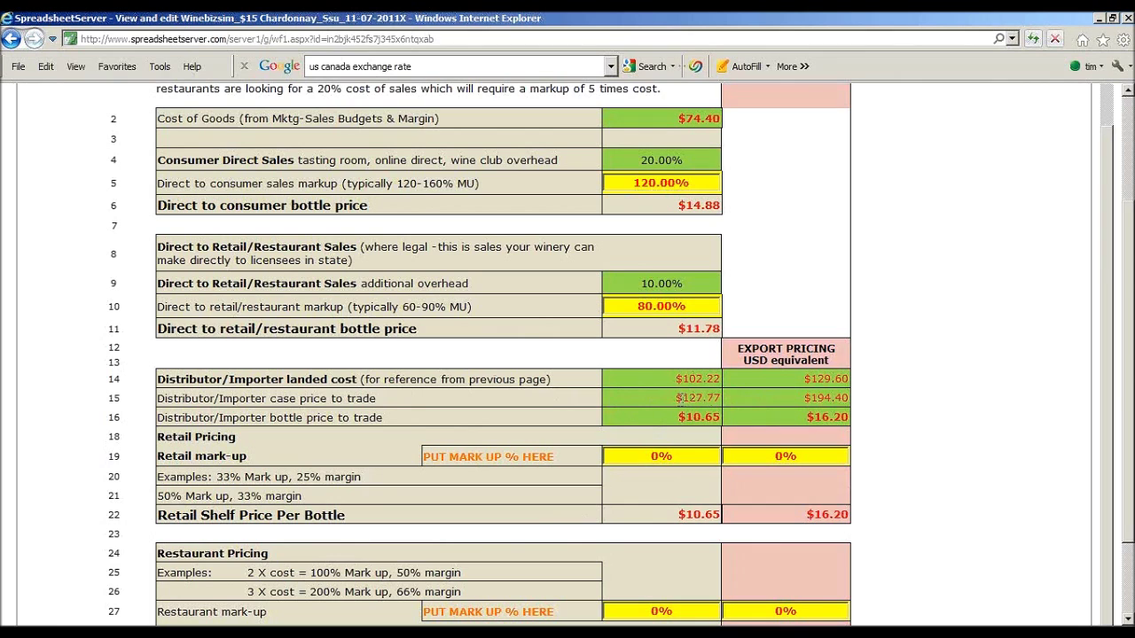
Set the retail mark-up to 33% and the export retail mark-up to 50%.
scroll(799, 385, "down", 2)
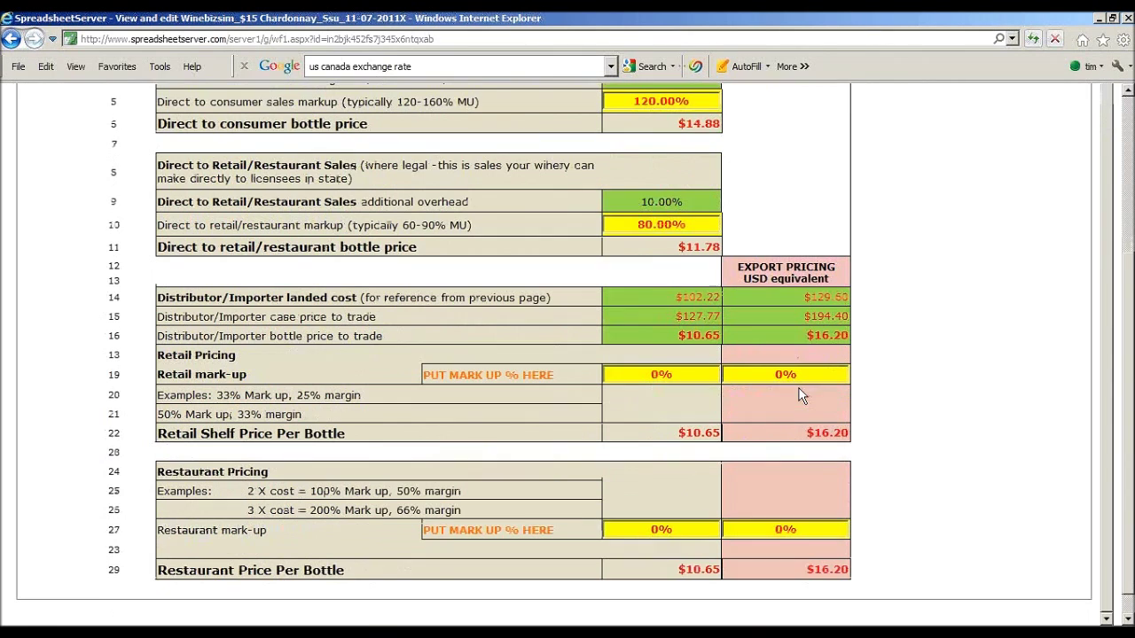
double_click(656, 375)
type("33")
left_click(781, 376)
double_click(780, 376)
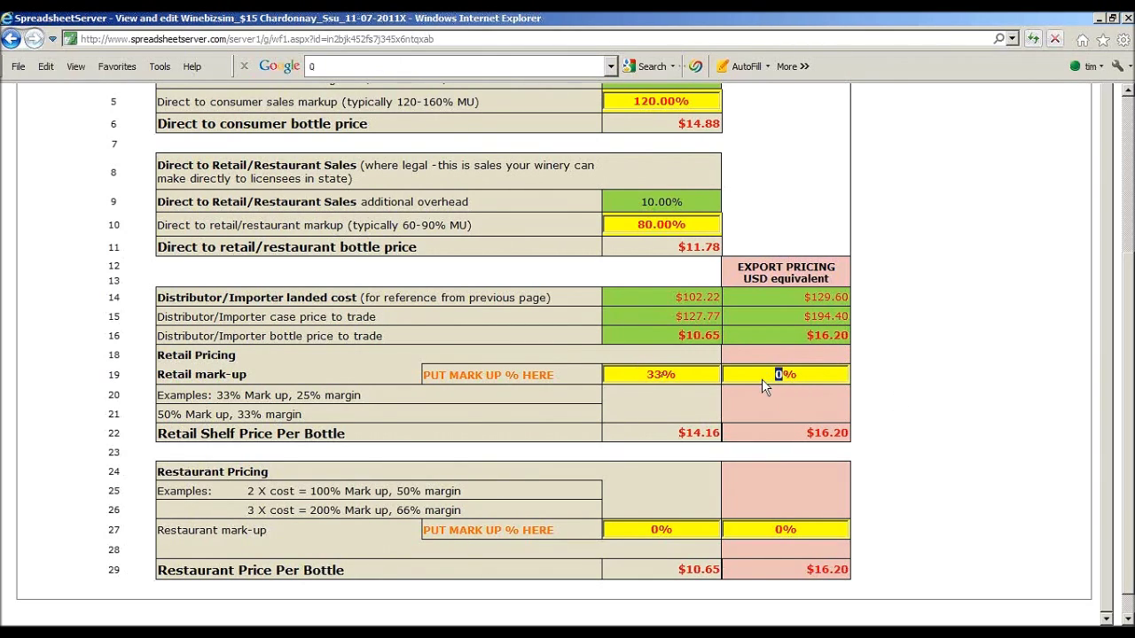
type("50")
left_click(965, 399)
Set both the restaurant and export restaurant mark-ups to 200%.
double_click(656, 529)
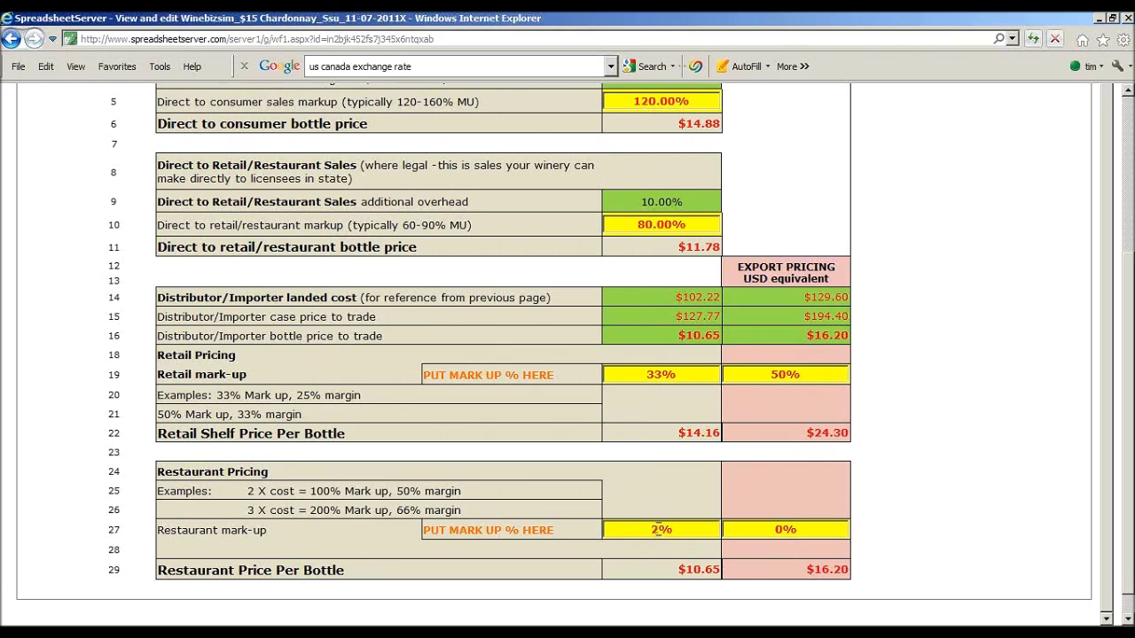
type("200")
left_click(943, 495)
double_click(778, 530)
type("200")
left_click(900, 490)
scroll(901, 491, "up", 2)
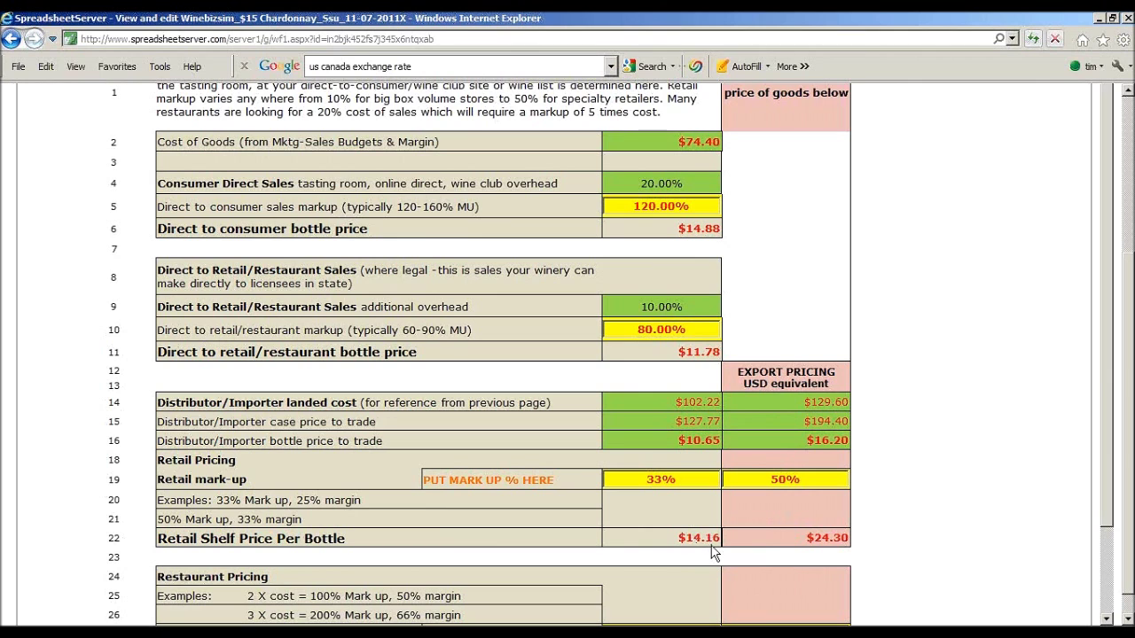
scroll(285, 462, "up", 5)
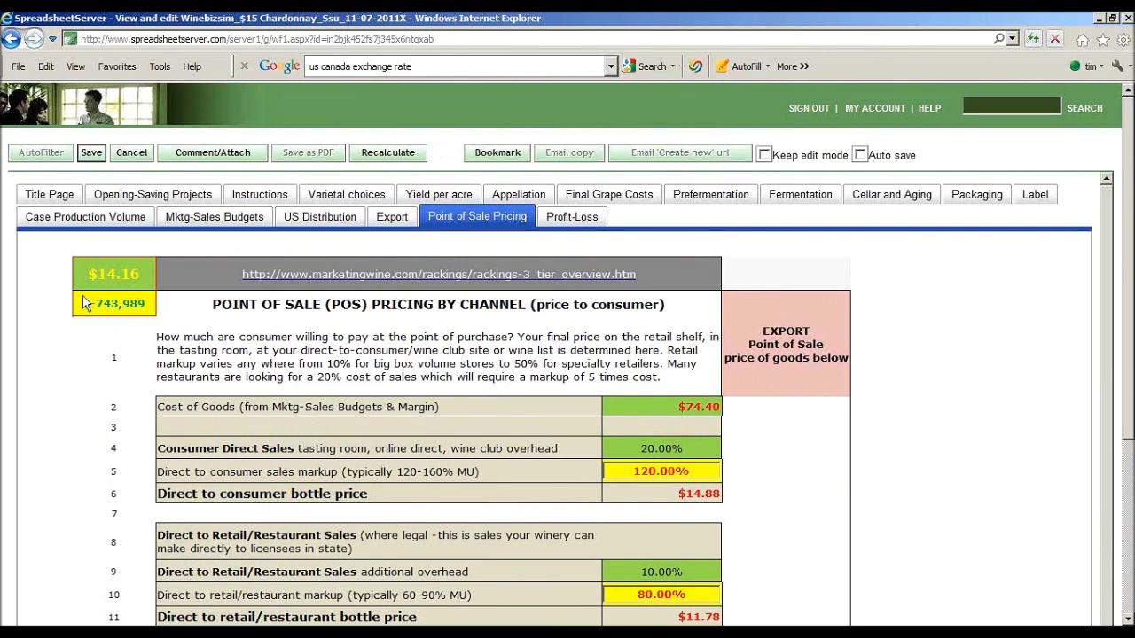
Open the Profit-Loss sheet and set the 3-tier sales share to 60%.
left_click(375, 202)
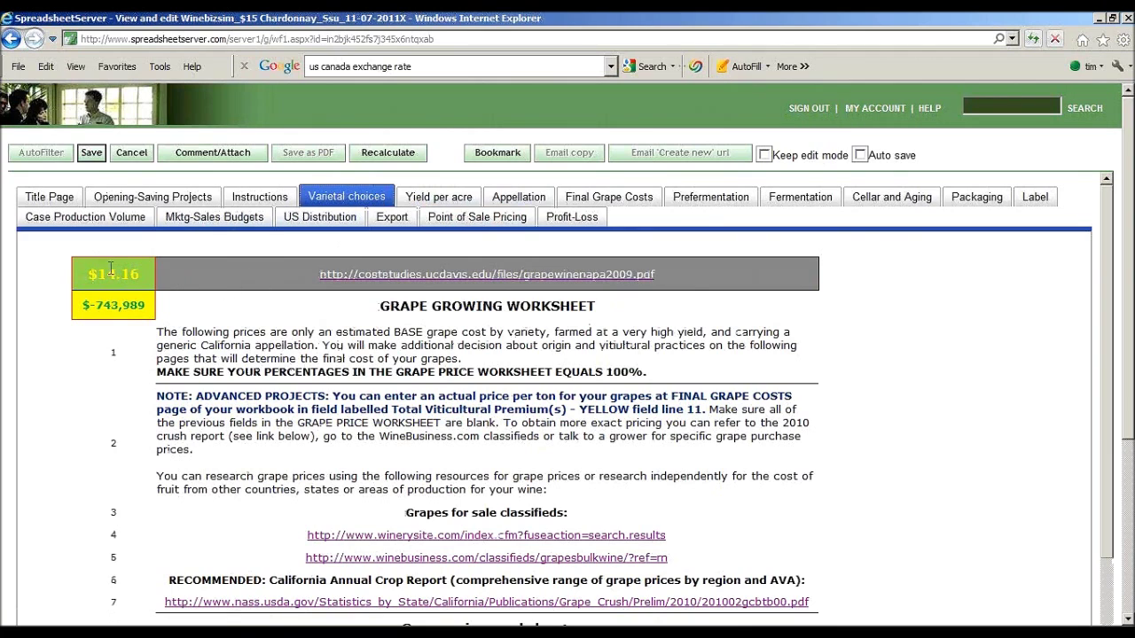
left_click(612, 199)
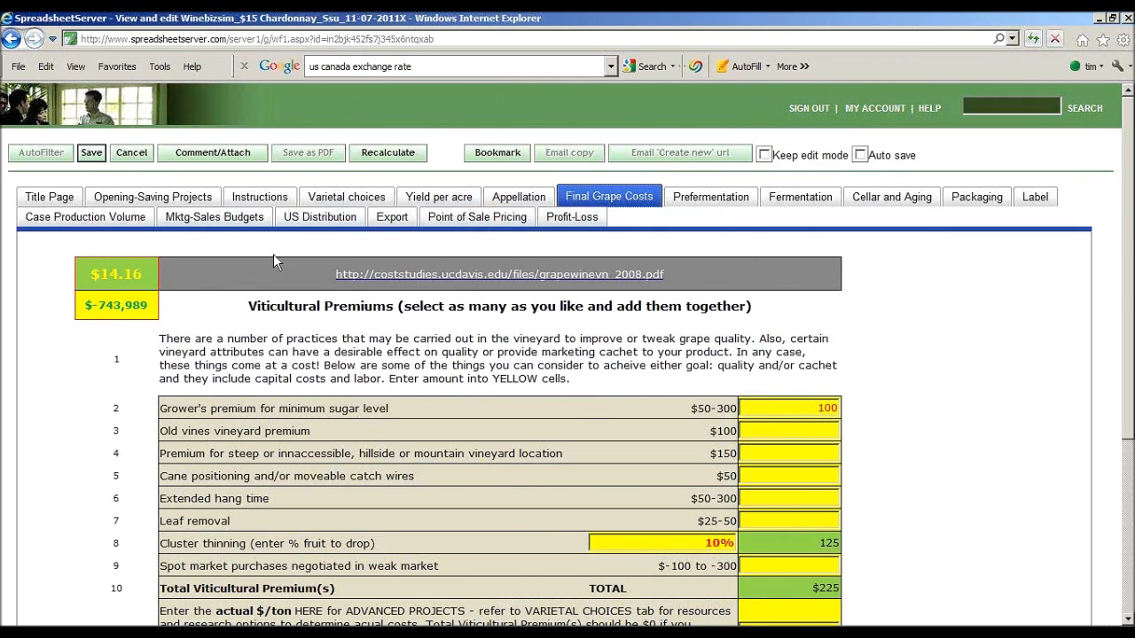
left_click(567, 221)
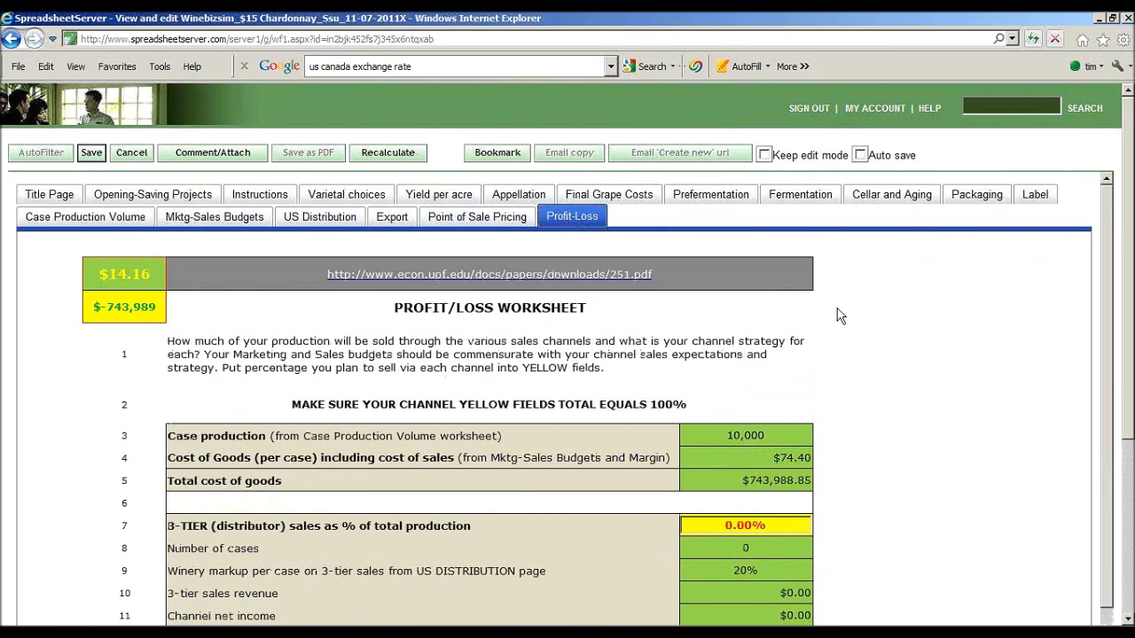
scroll(858, 318, "down", 3)
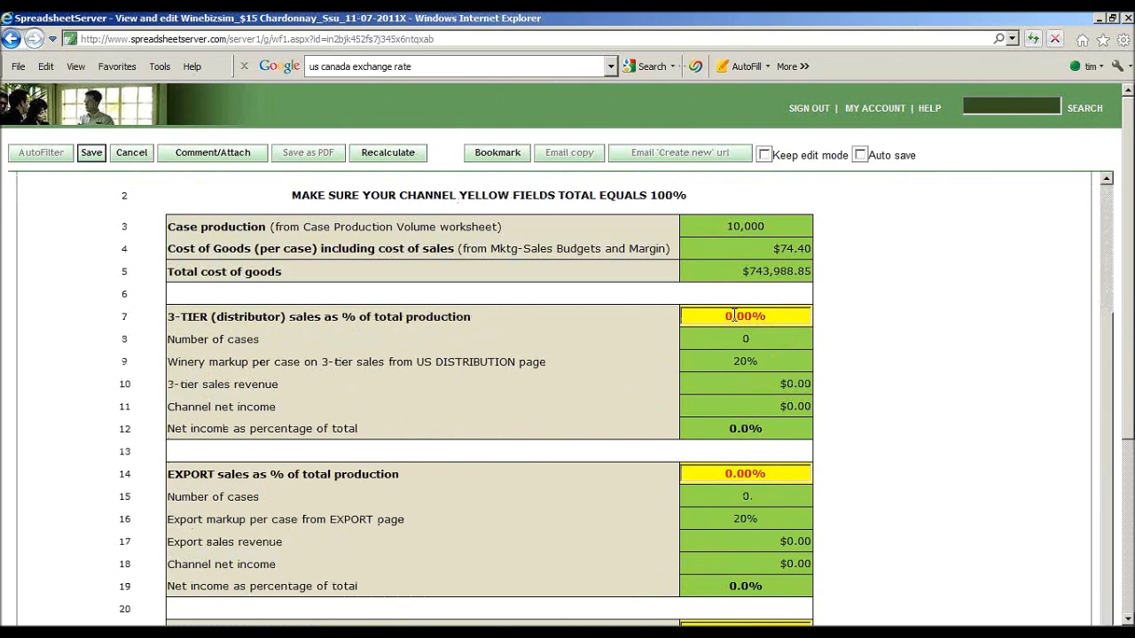
double_click(734, 316)
scroll(739, 319, "up", 3)
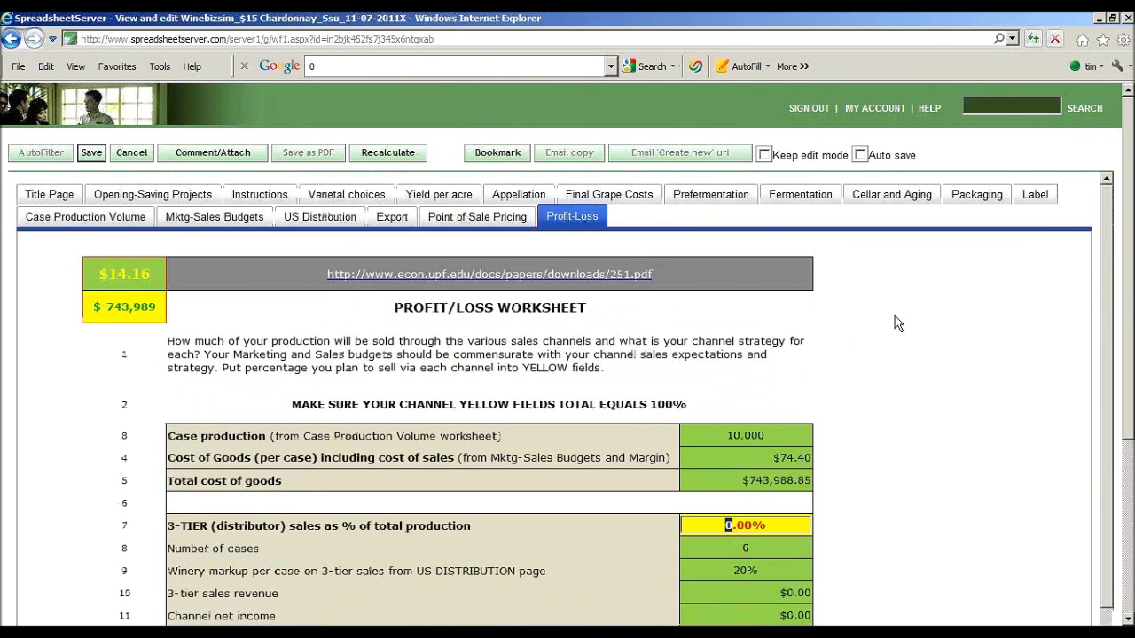
scroll(895, 396, "down", 3)
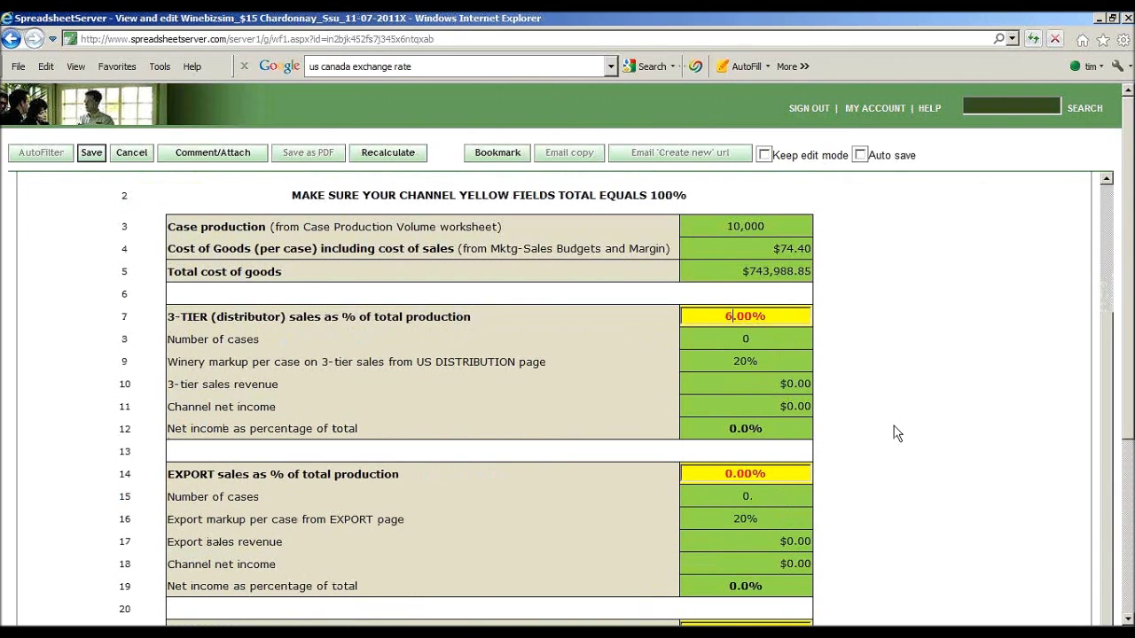
type("6")
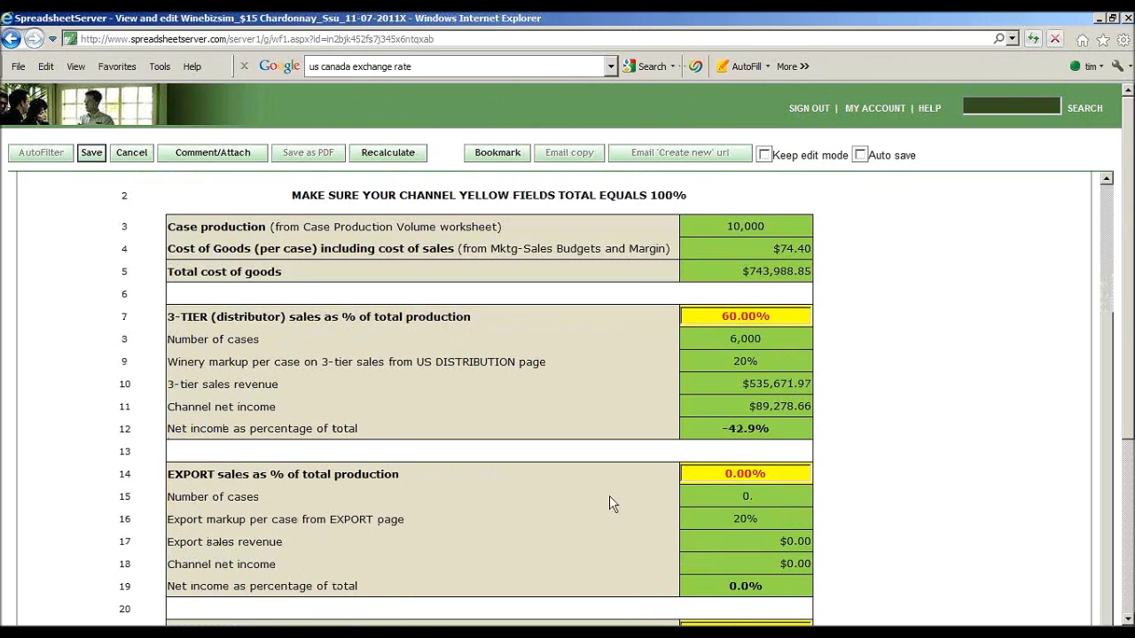
Set the export share to 5%, direct-to-consumer to 25% and retail/restaurant to 10%.
double_click(730, 473)
type("5")
key("Tab")
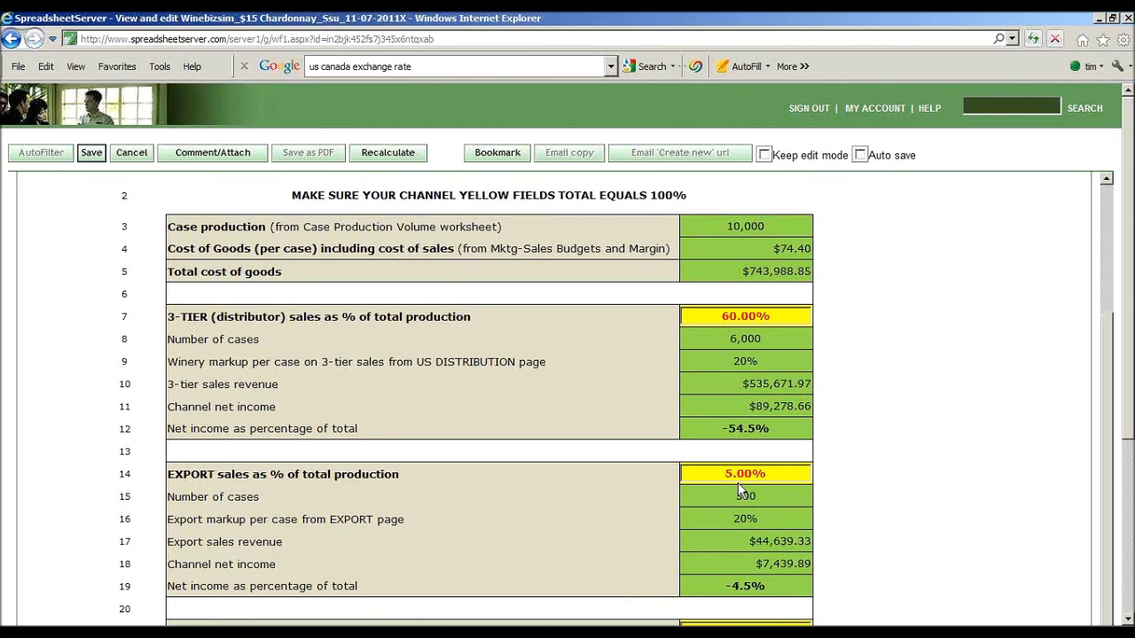
scroll(737, 482, "down", 3)
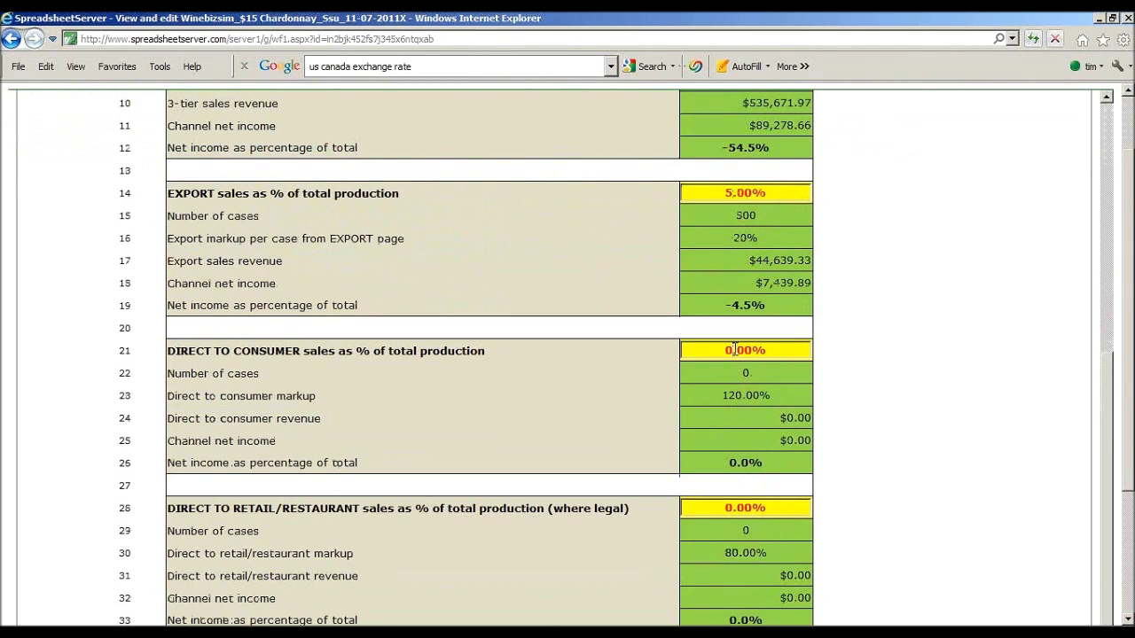
double_click(732, 349)
type("25")
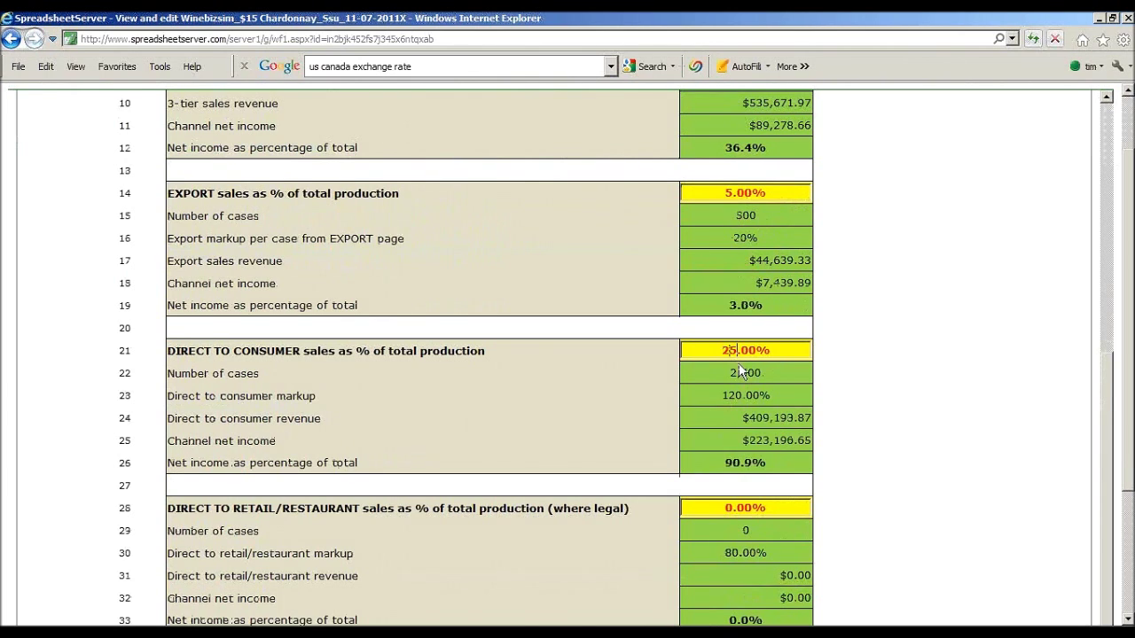
scroll(741, 370, "down", 3)
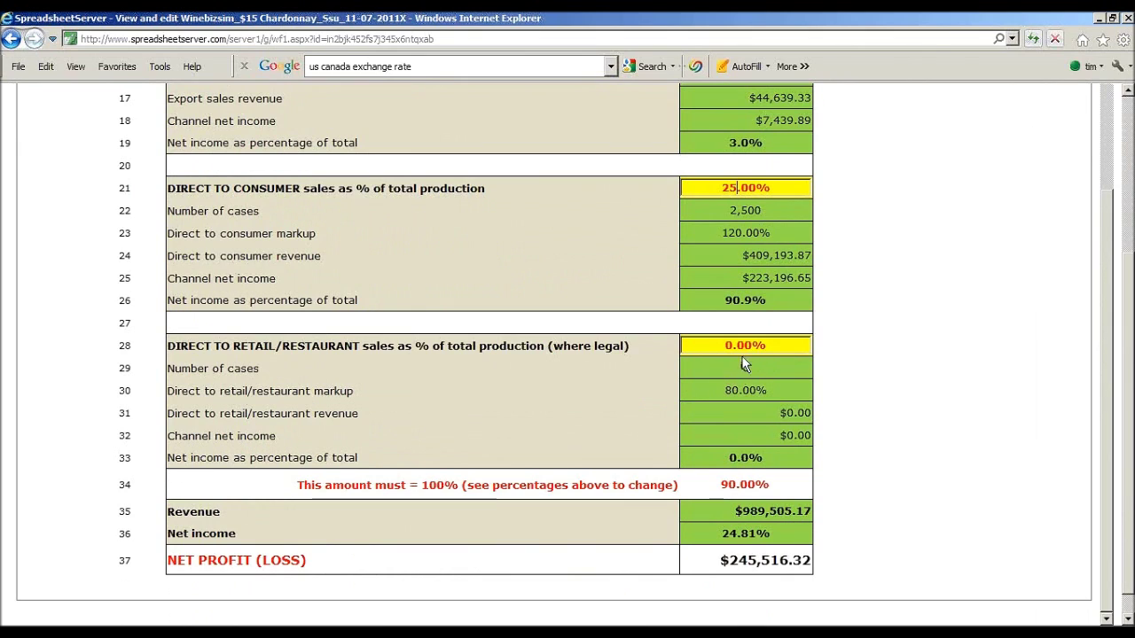
double_click(714, 346)
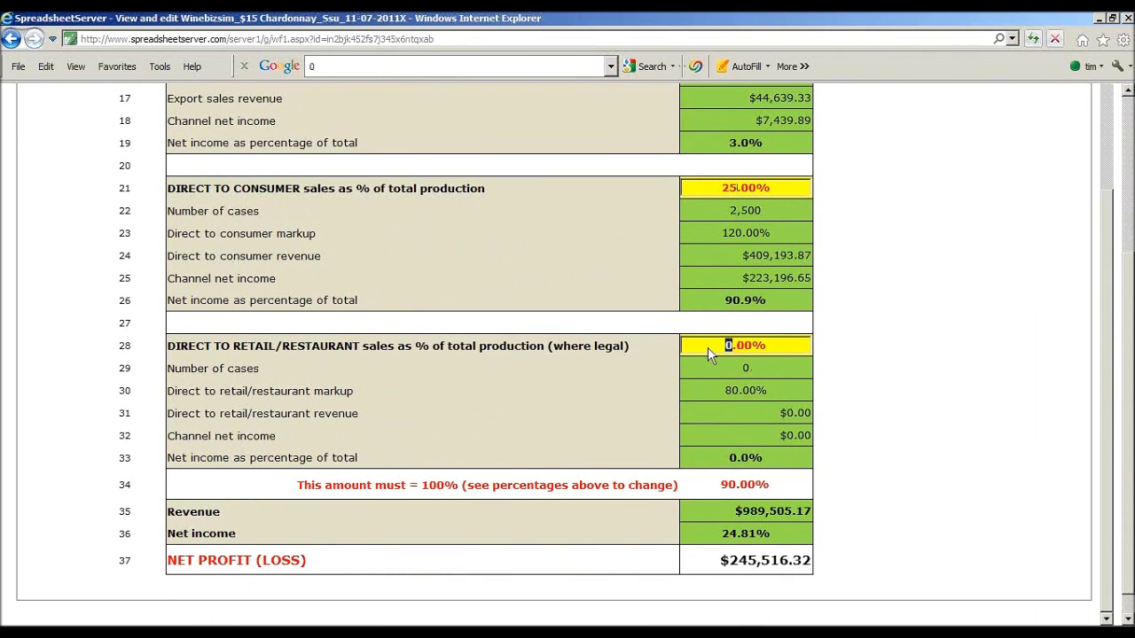
type("10")
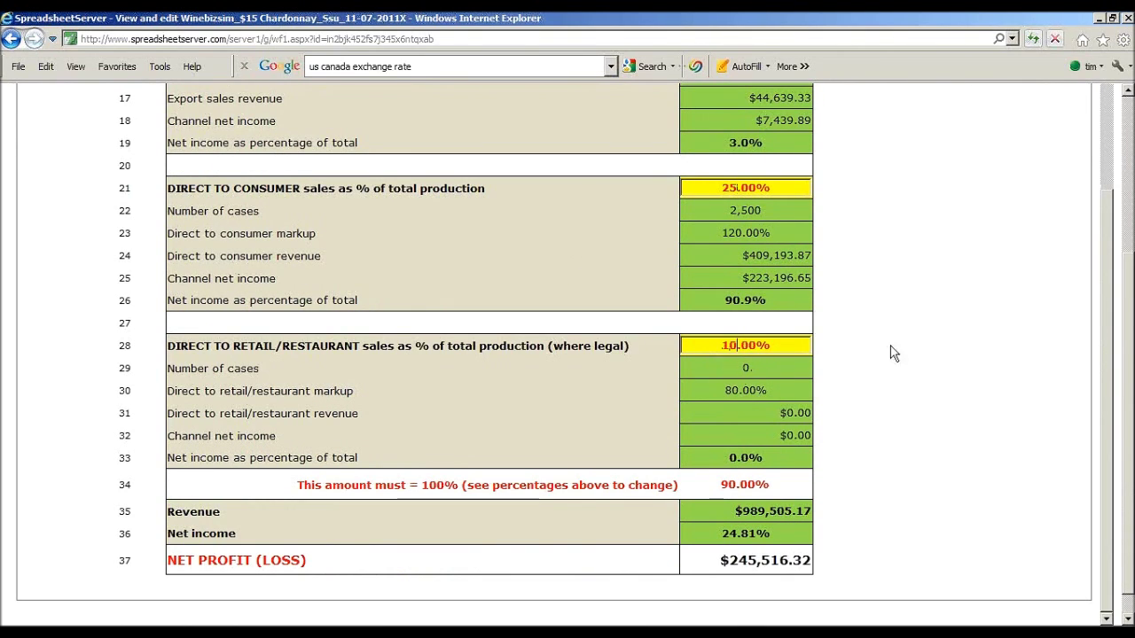
scroll(848, 431, "up", 10)
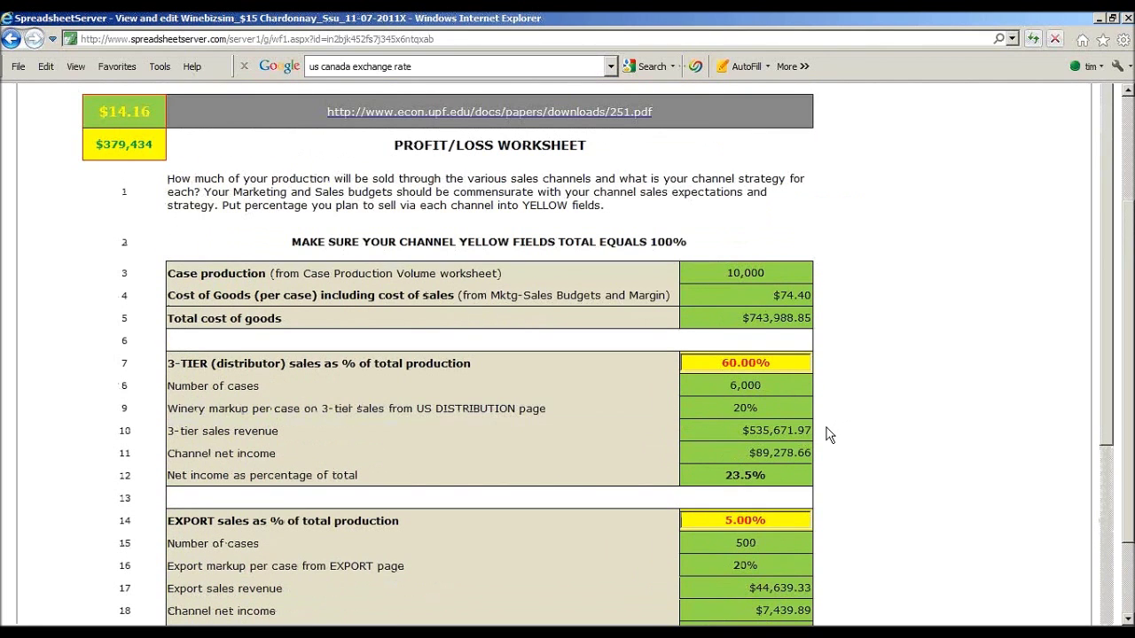
scroll(892, 433, "down", 1)
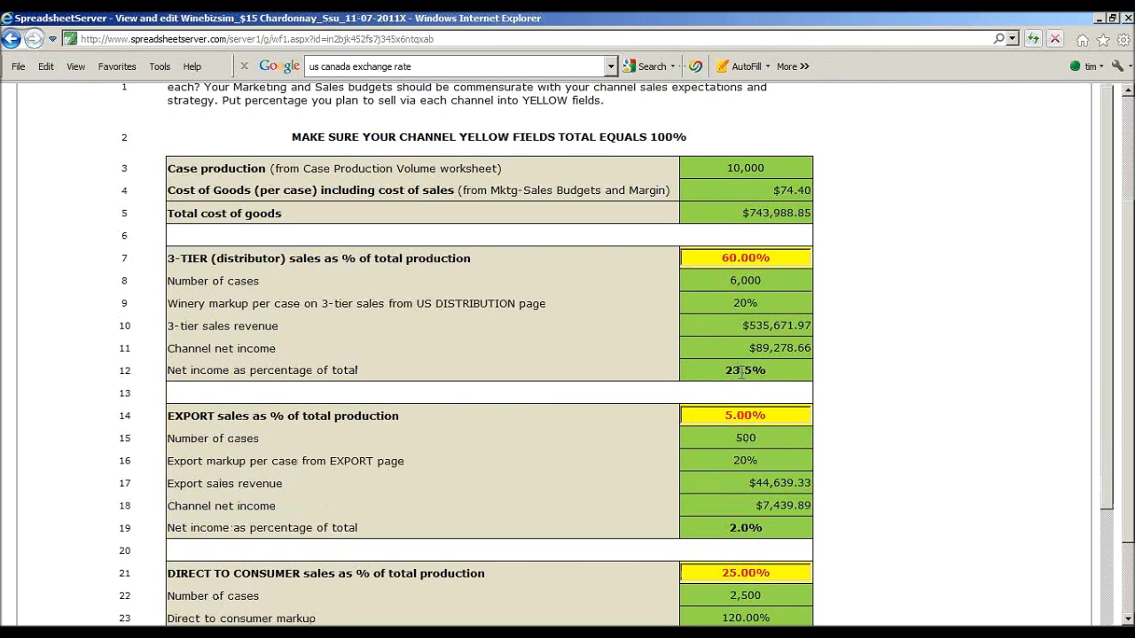
scroll(746, 376, "down", 1)
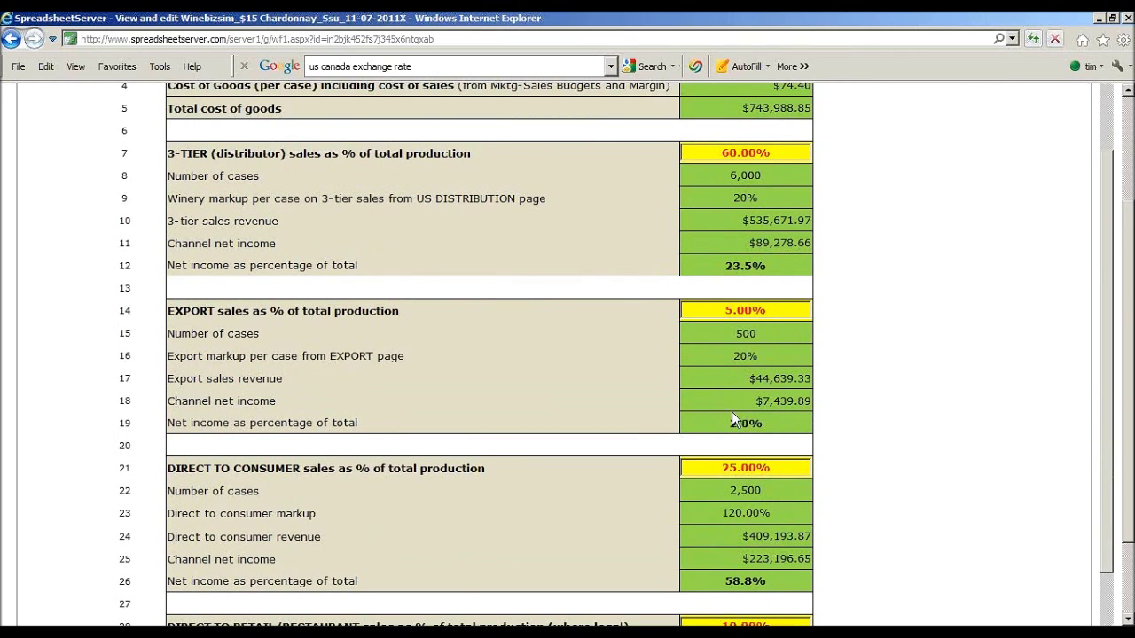
scroll(731, 411, "down", 2)
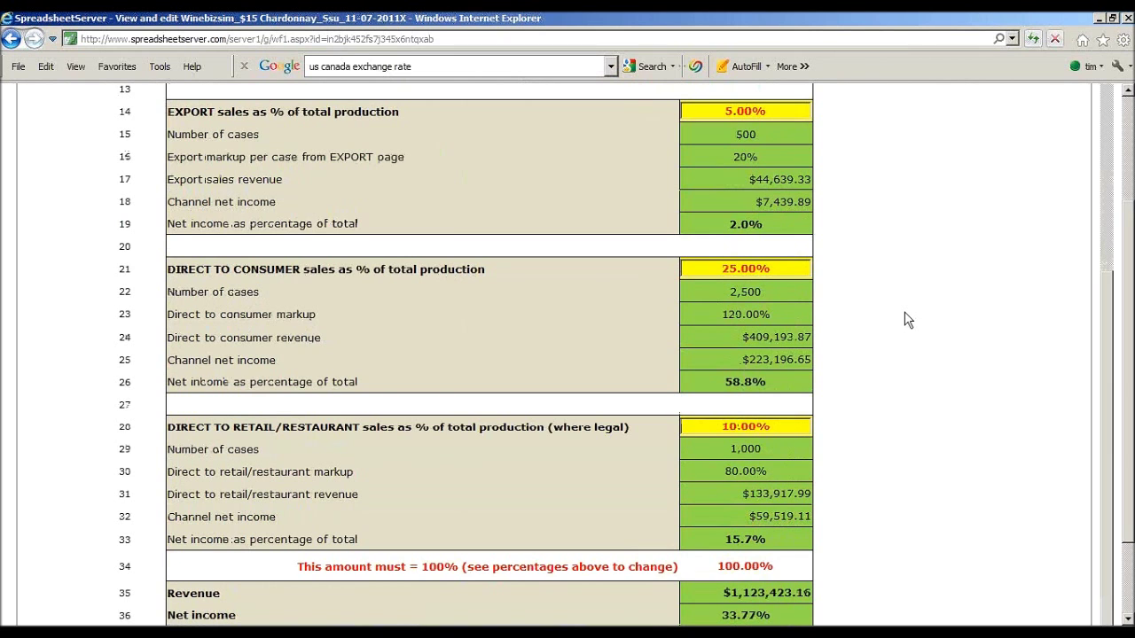
scroll(901, 313, "up", 4)
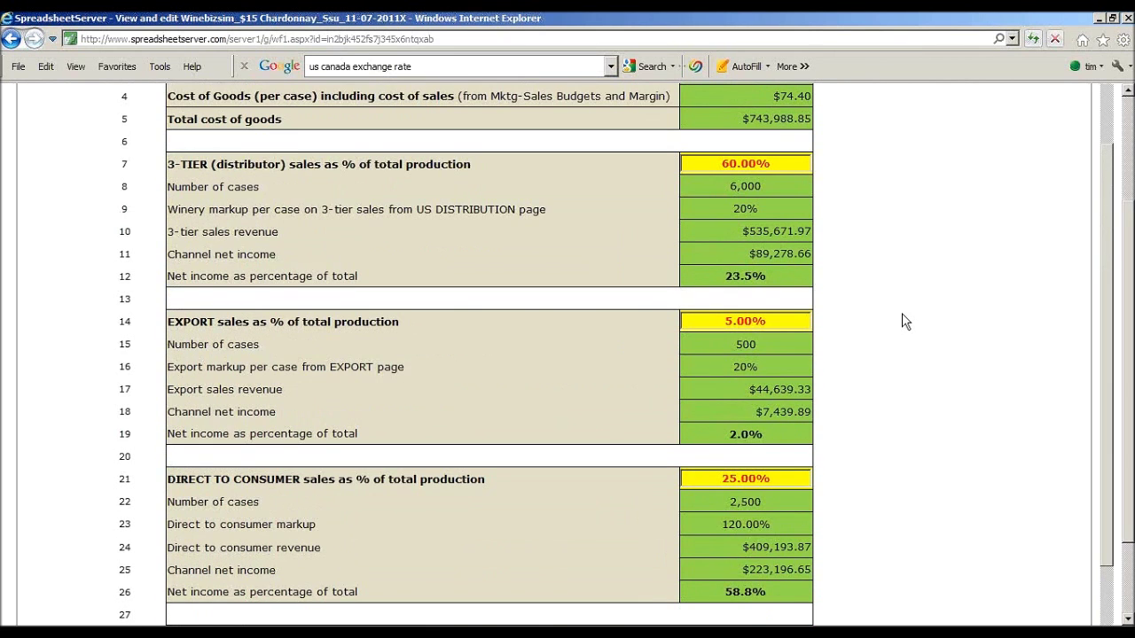
scroll(901, 321, "down", 4)
scroll(901, 321, "down", 2)
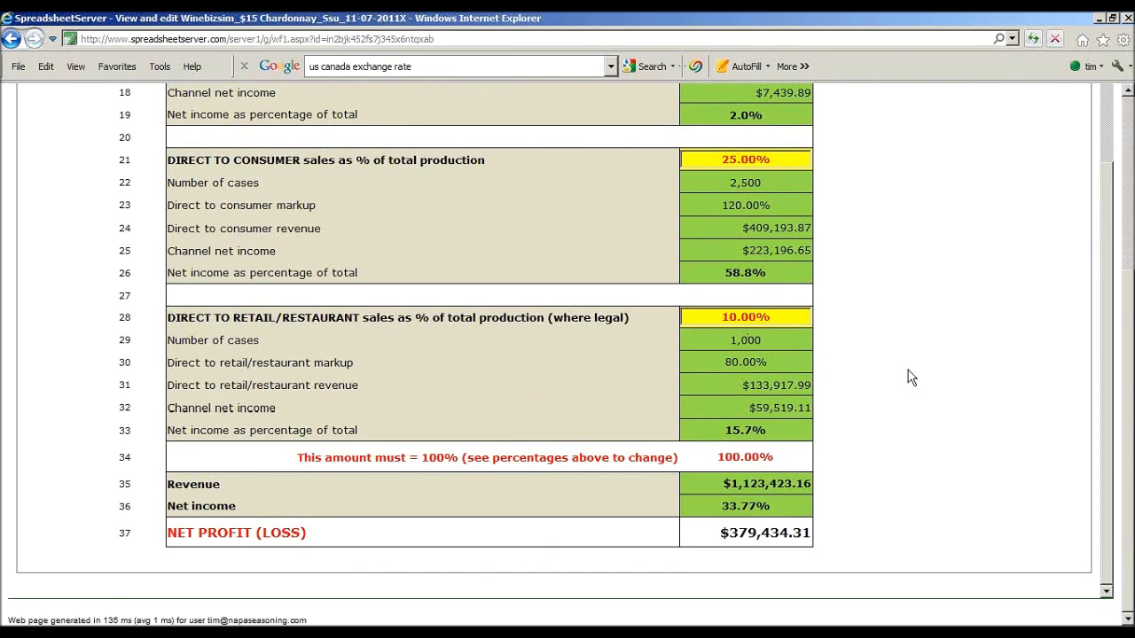
scroll(907, 372, "up", 8)
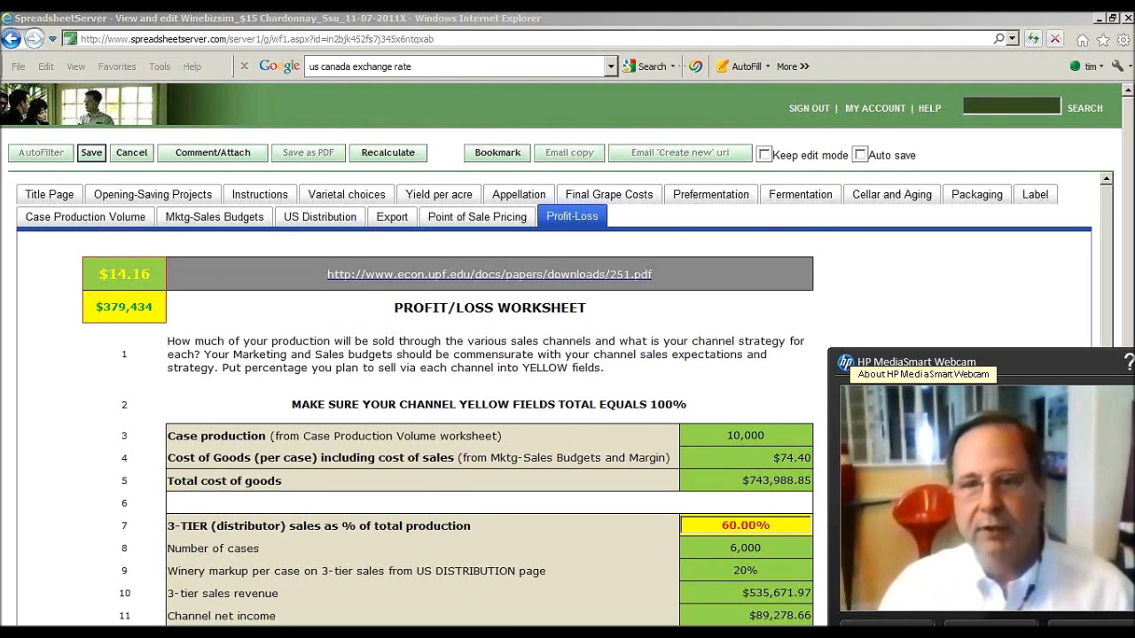
mouse_move(115, 625)
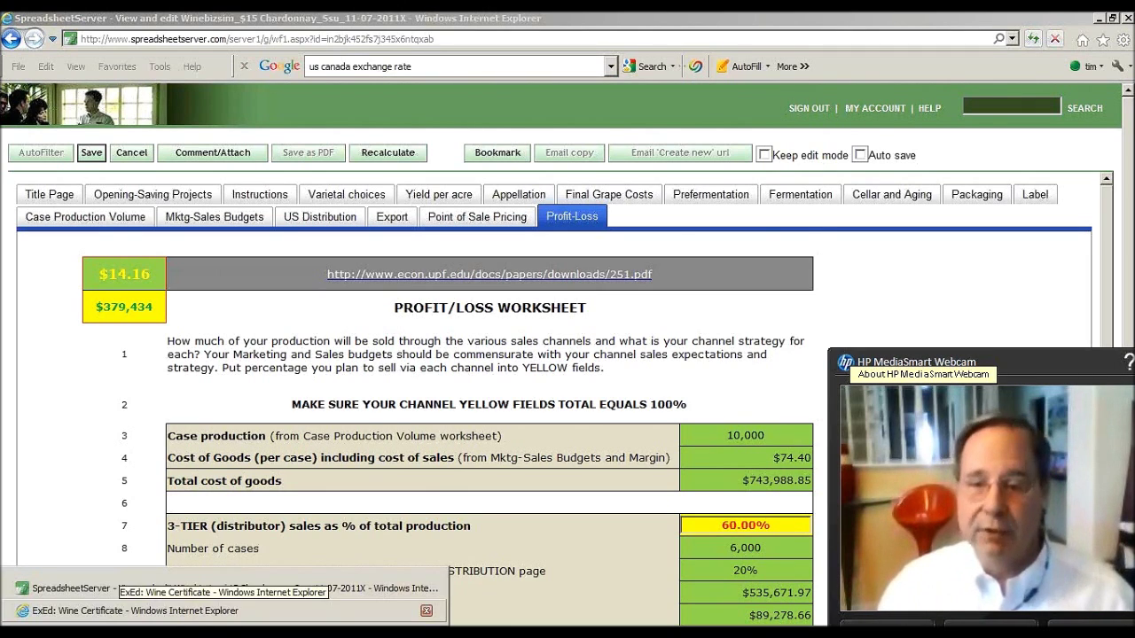
mouse_move(443, 632)
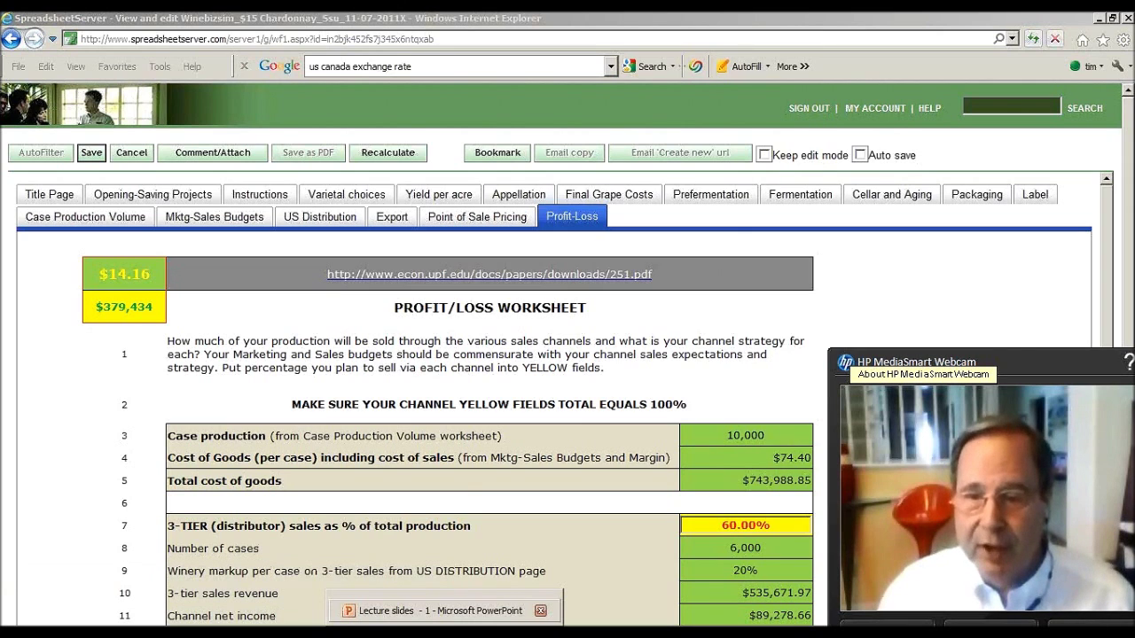
mouse_move(579, 631)
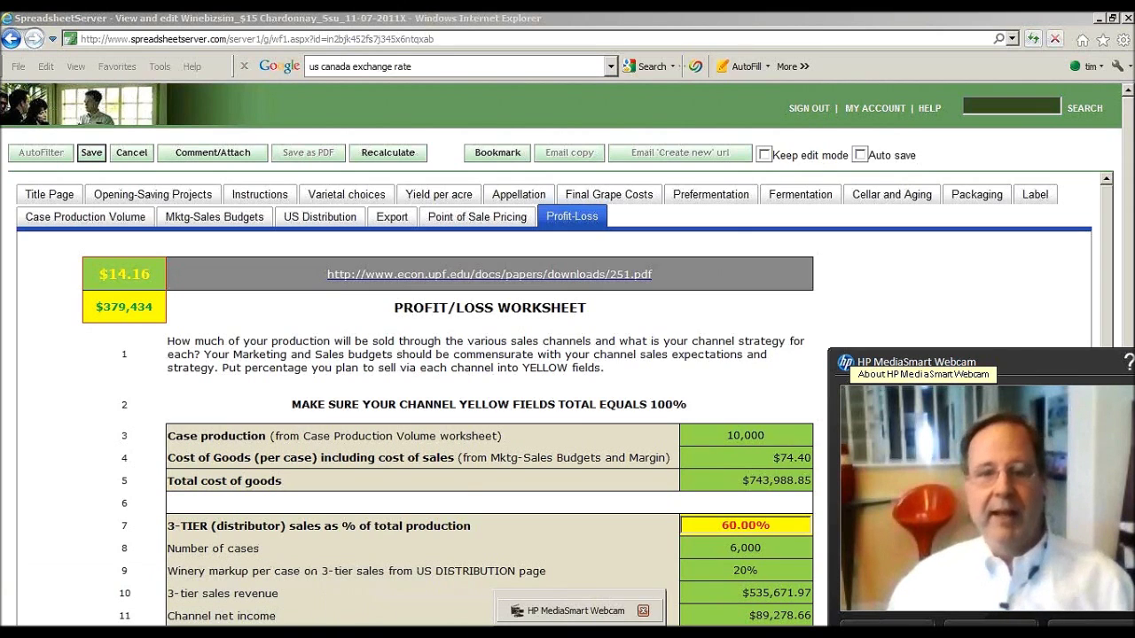